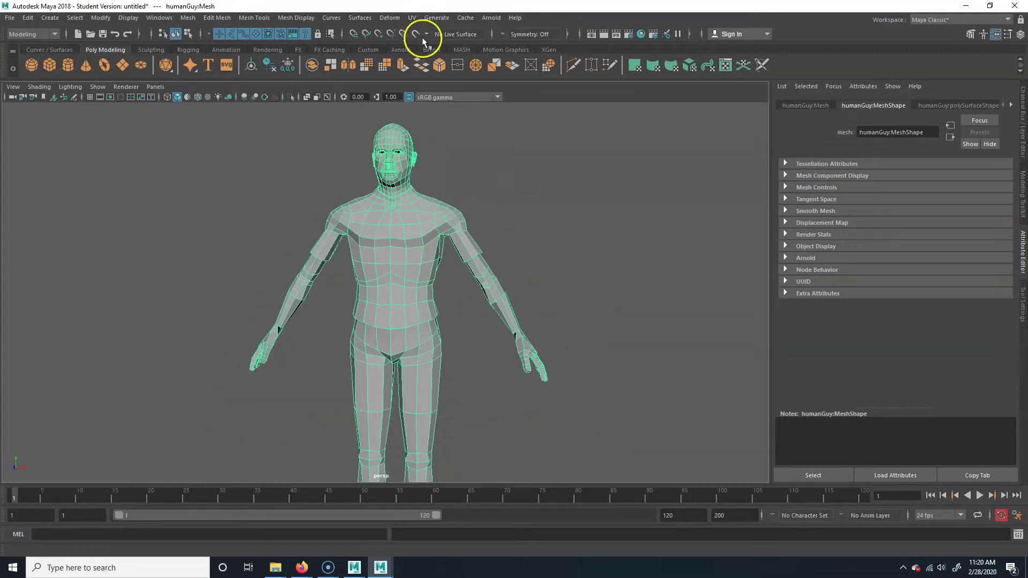
Step: Open the UV Editor for the human mesh and place its window beside the model
{"action": "left_click", "coordinate": [411, 18]}
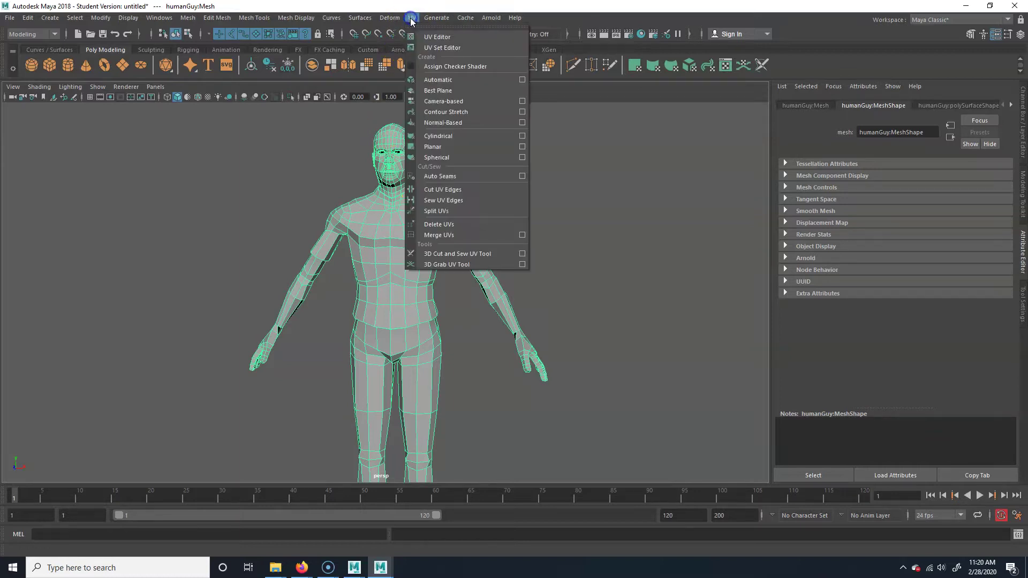
{"action": "left_click", "coordinate": [435, 37]}
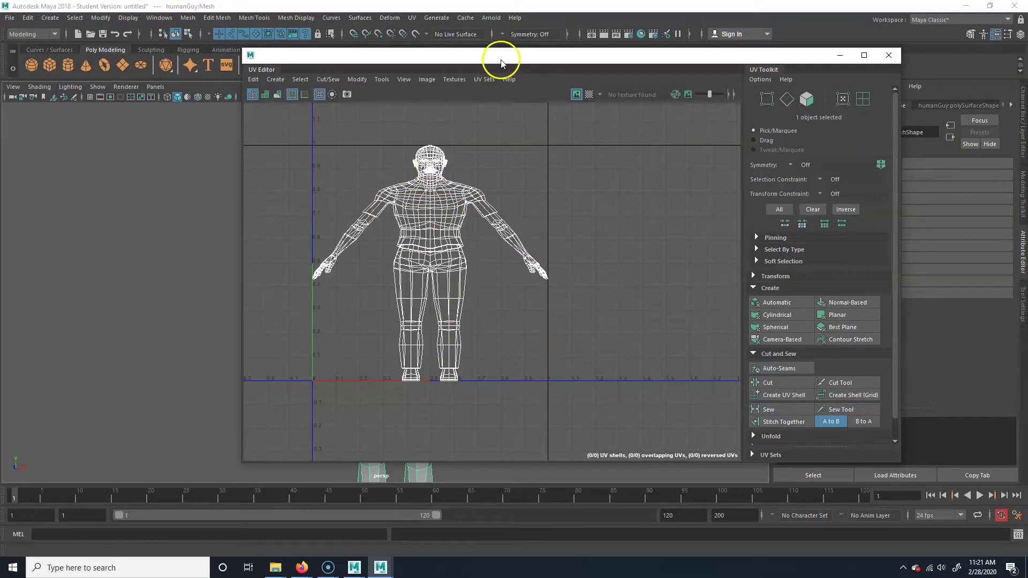
{"action": "left_click_drag", "start_coordinate": [501, 60], "coordinate": [733, 52]}
Step: Switch the viewport to the front orthographic view and frame the figure
{"action": "left_click_drag", "start_coordinate": [291, 305], "coordinate": [271, 256], "text": "alt"}
{"action": "key", "text": "space"}
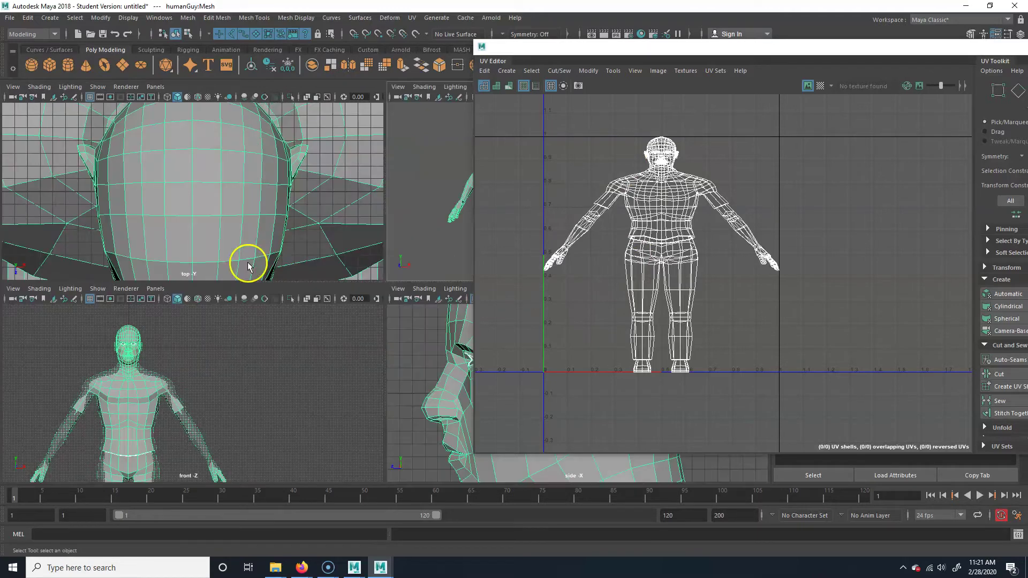
{"action": "key", "text": "space"}
{"action": "key", "text": "space"}
{"action": "right_click_drag", "start_coordinate": [252, 352], "coordinate": [28, 316], "text": "alt"}
Step: Create camera-based UVs for the whole human mesh from the front view
{"action": "left_click_drag", "start_coordinate": [858, 43], "coordinate": [498, 108]}
{"action": "left_click", "coordinate": [630, 339]}
{"action": "left_click", "coordinate": [650, 354]}
{"action": "left_click", "coordinate": [655, 341]}
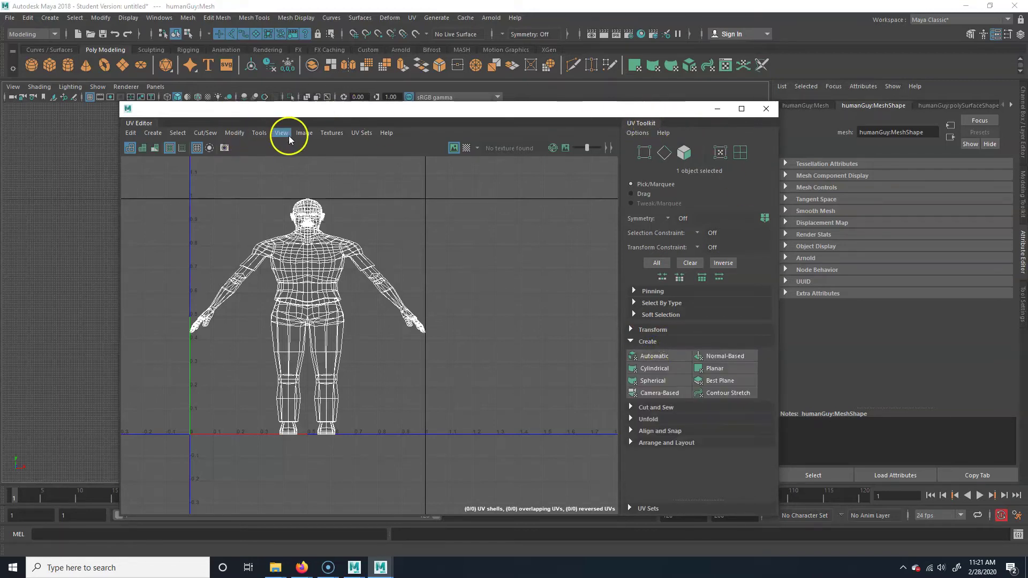
{"action": "left_click", "coordinate": [263, 134]}
{"action": "left_click", "coordinate": [299, 154]}
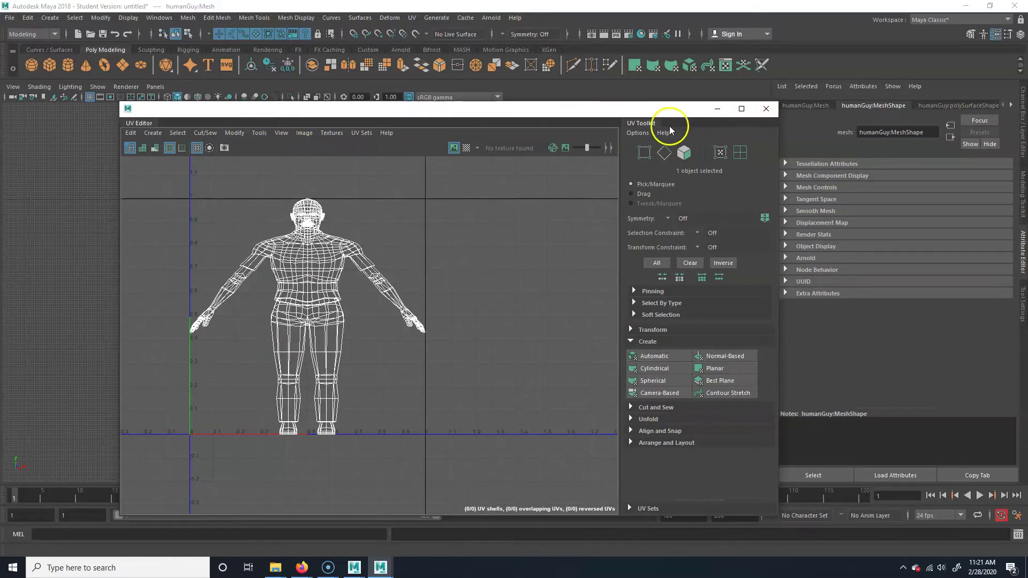
{"action": "left_click_drag", "start_coordinate": [782, 124], "coordinate": [617, 142]}
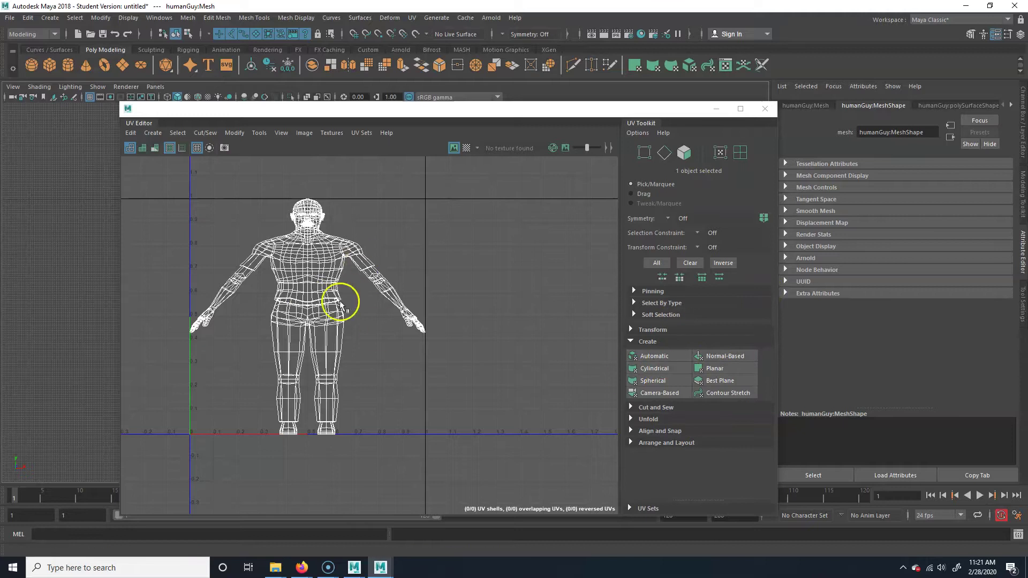
{"action": "left_click_drag", "start_coordinate": [454, 109], "coordinate": [733, 61]}
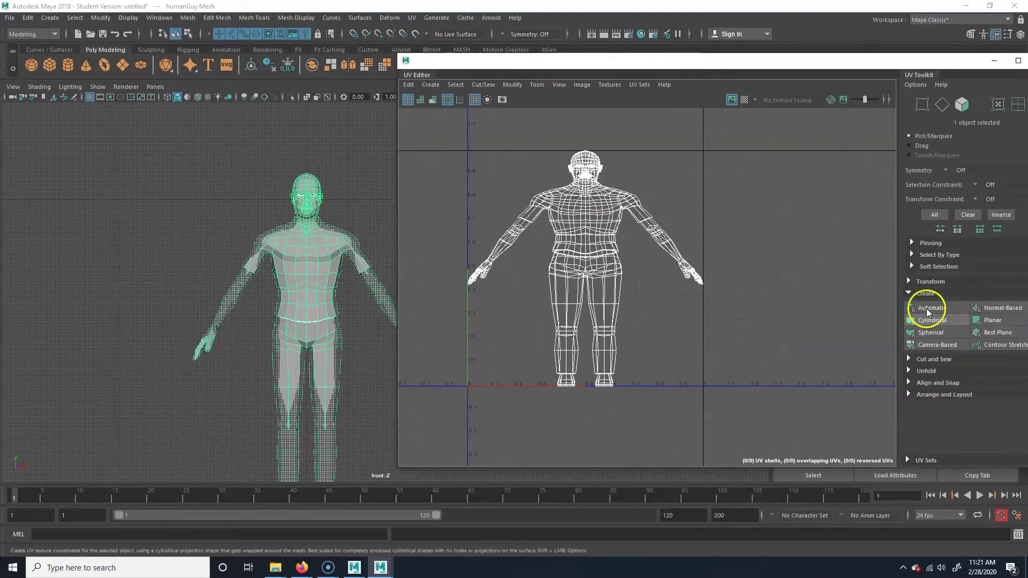
{"action": "left_click", "coordinate": [946, 346]}
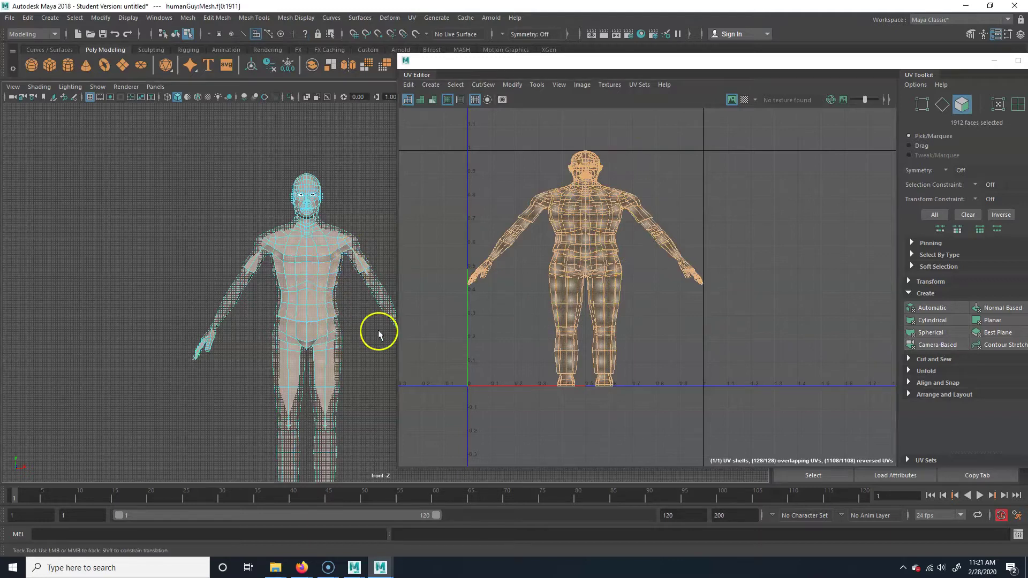
Step: Return the viewport to the perspective view and switch the mesh back to object selection
{"action": "key", "text": "space"}
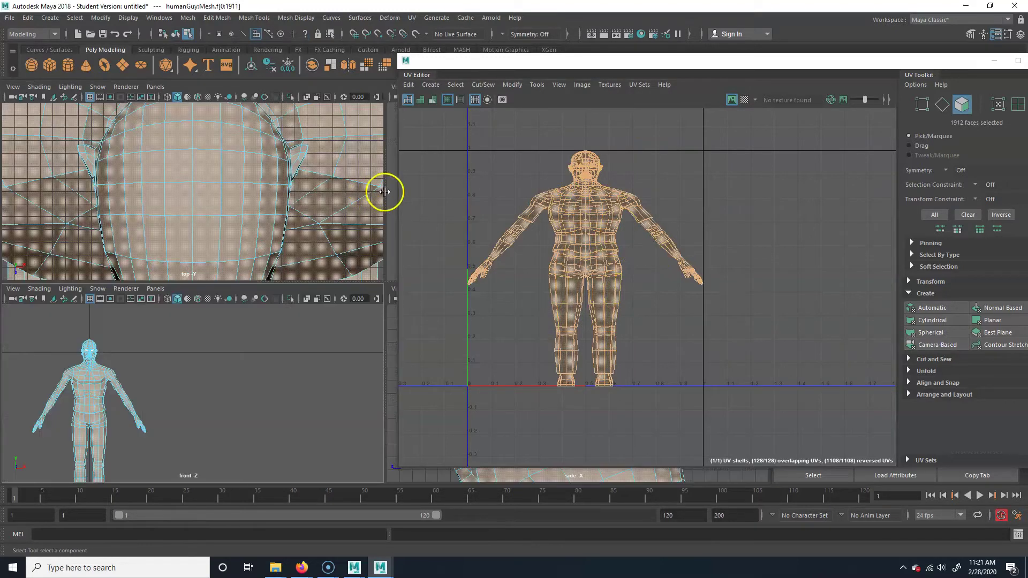
{"action": "key", "text": "space"}
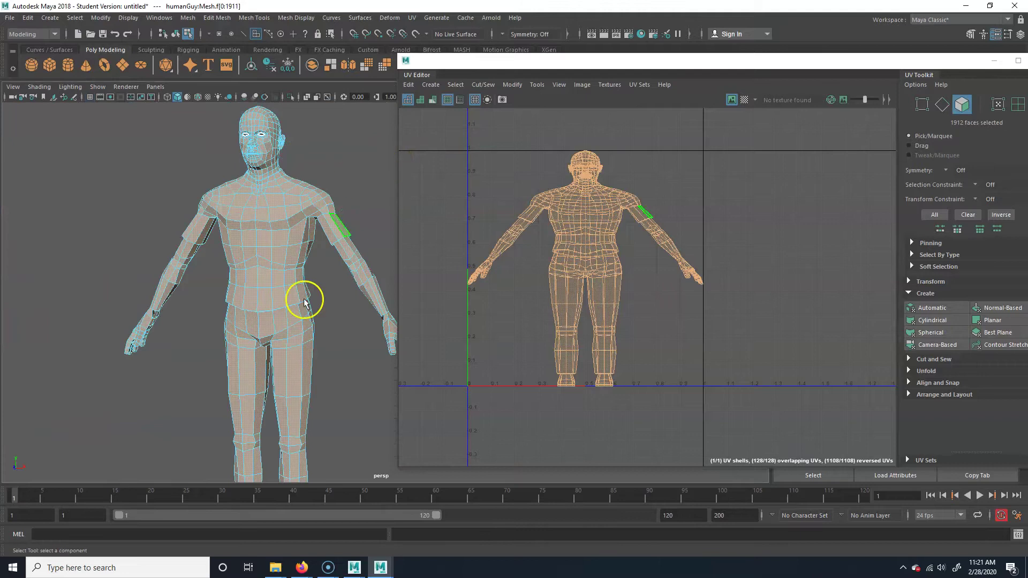
{"action": "middle_click_drag", "start_coordinate": [300, 306], "coordinate": [273, 361], "text": "alt"}
{"action": "key", "text": "F8"}
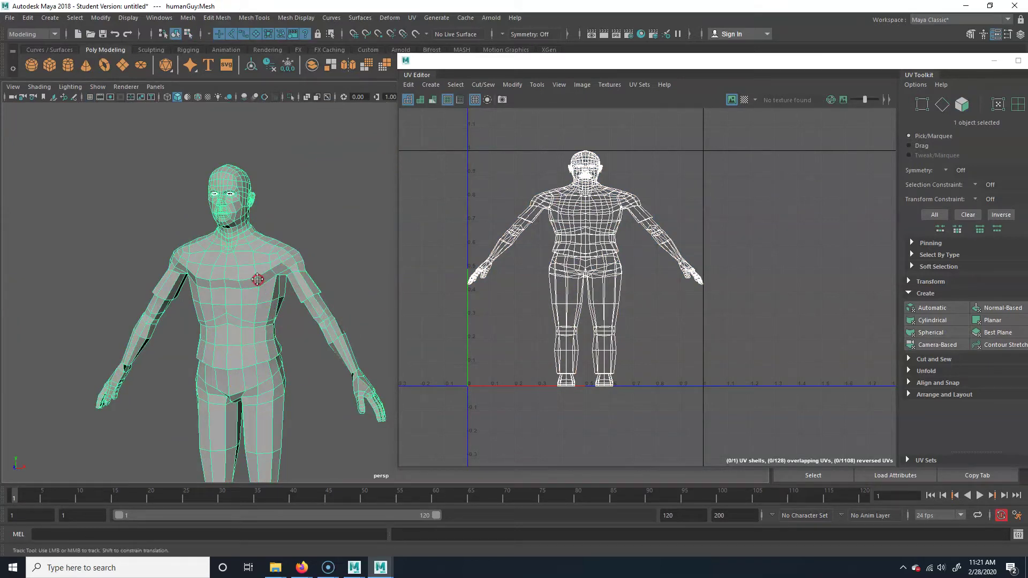
Step: Select the edge loop around the base of the neck and cut the UVs along it
{"action": "middle_click_drag", "start_coordinate": [258, 278], "coordinate": [321, 395], "text": "alt"}
{"action": "right_click_drag", "start_coordinate": [321, 396], "coordinate": [471, 346], "text": "alt"}
{"action": "middle_click_drag", "start_coordinate": [185, 366], "coordinate": [265, 303], "text": "alt"}
{"action": "right_click_drag", "start_coordinate": [265, 303], "coordinate": [303, 330], "text": "alt"}
{"action": "middle_click_drag", "start_coordinate": [43, 394], "coordinate": [121, 347], "text": "alt"}
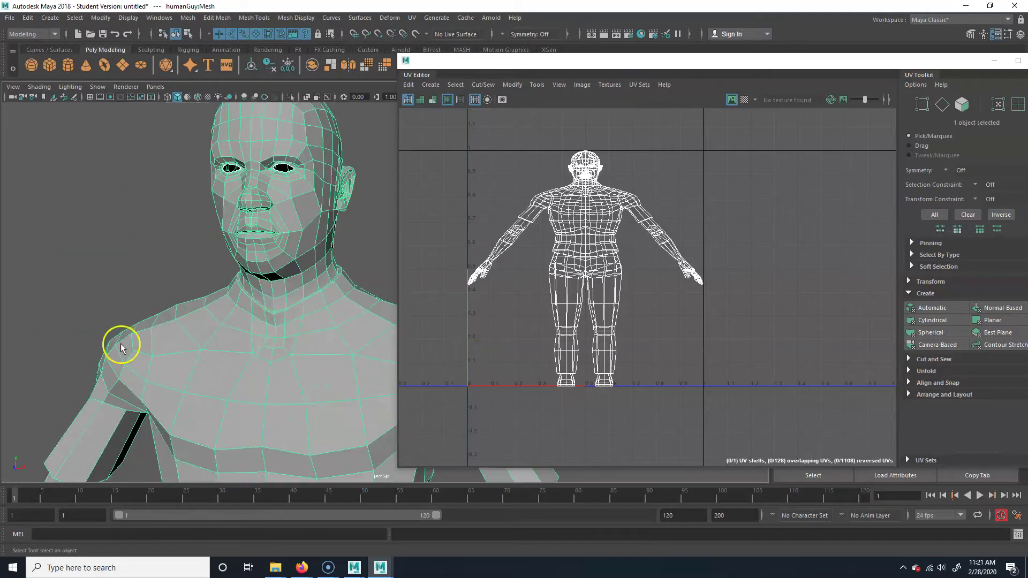
{"action": "right_click_drag", "start_coordinate": [122, 346], "coordinate": [225, 338], "text": "alt"}
{"action": "middle_click_drag", "start_coordinate": [225, 338], "coordinate": [270, 331], "text": "alt"}
{"action": "key", "text": "F10"}
{"action": "double_click", "coordinate": [255, 289]}
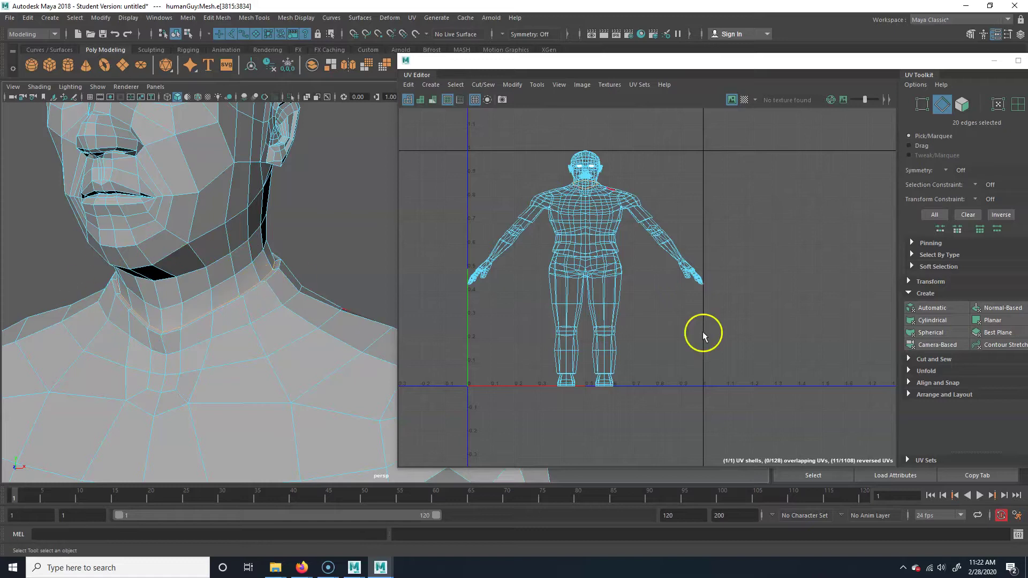
{"action": "left_click", "coordinate": [929, 293]}
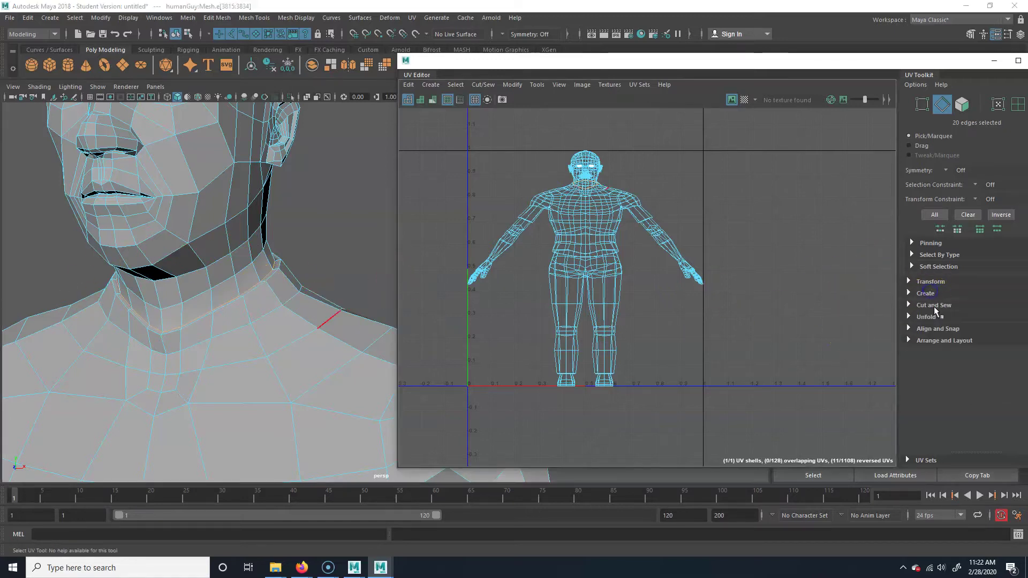
{"action": "left_click", "coordinate": [934, 305]}
{"action": "left_click", "coordinate": [923, 333]}
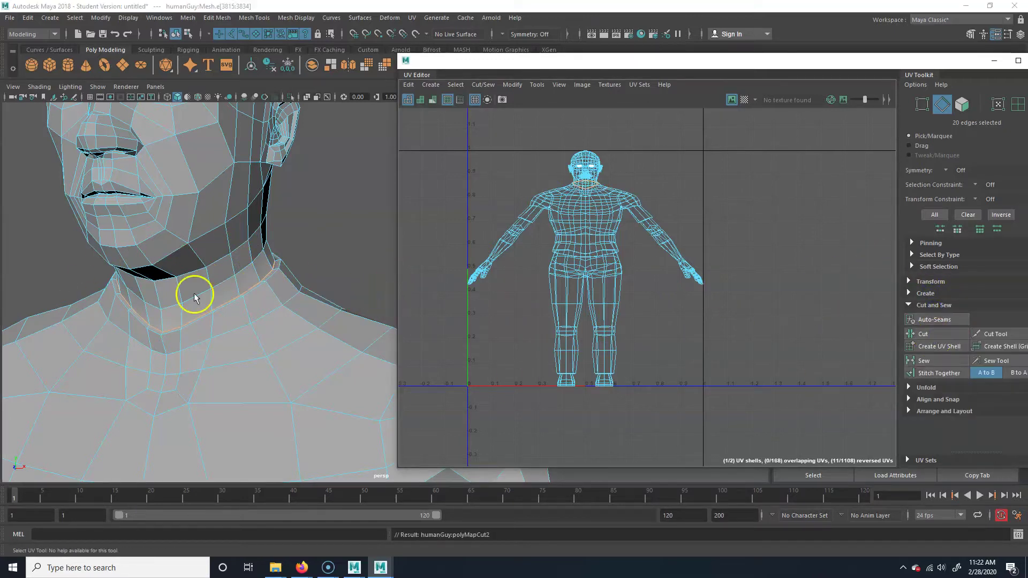
Step: Cut the UVs along the edge loop at the end of the figure's left shirt sleeve
{"action": "middle_click_drag", "start_coordinate": [306, 345], "coordinate": [121, 294], "text": "alt"}
{"action": "left_click_drag", "start_coordinate": [121, 294], "coordinate": [187, 308], "text": "alt"}
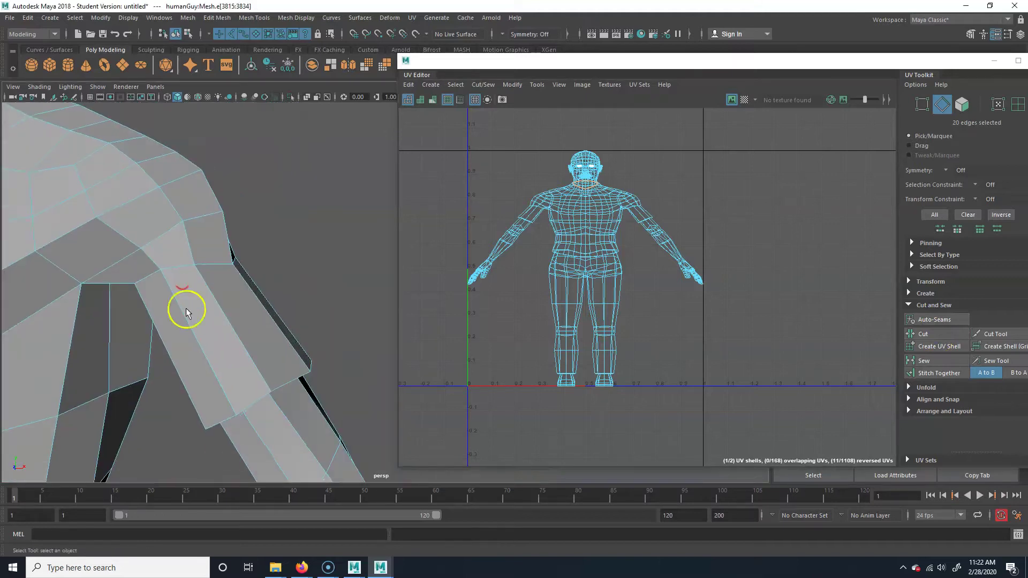
{"action": "middle_click_drag", "start_coordinate": [188, 308], "coordinate": [202, 281], "text": "alt"}
{"action": "left_click_drag", "start_coordinate": [178, 230], "coordinate": [170, 227], "text": "alt"}
{"action": "middle_click_drag", "start_coordinate": [161, 150], "coordinate": [331, 371], "text": "alt"}
{"action": "left_click", "coordinate": [302, 222]}
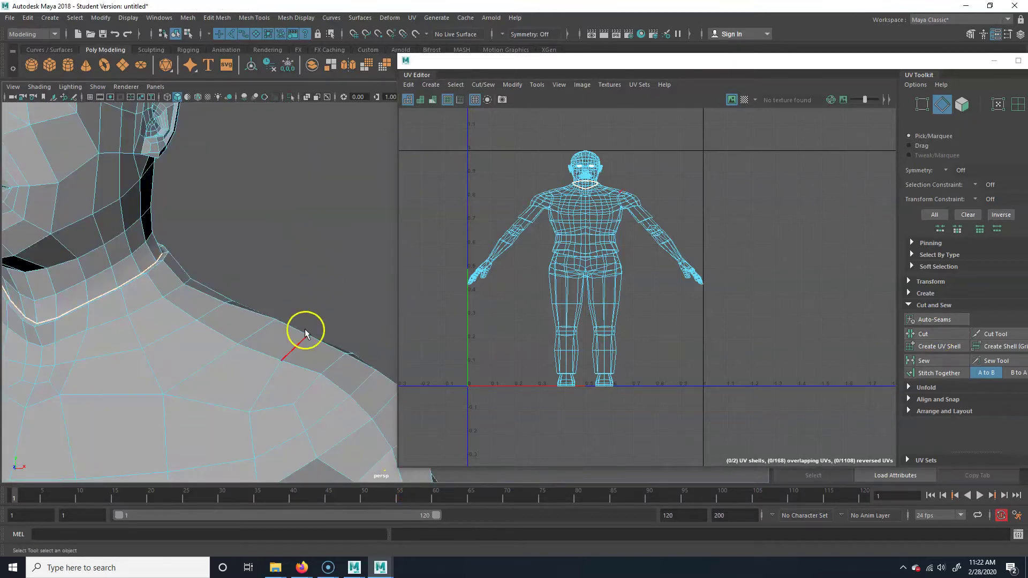
{"action": "middle_click_drag", "start_coordinate": [248, 368], "coordinate": [9, 137], "text": "alt"}
{"action": "middle_click_drag", "start_coordinate": [198, 289], "coordinate": [253, 219], "text": "alt"}
{"action": "left_click_drag", "start_coordinate": [250, 311], "coordinate": [249, 280], "text": "alt"}
{"action": "double_click", "coordinate": [253, 284]}
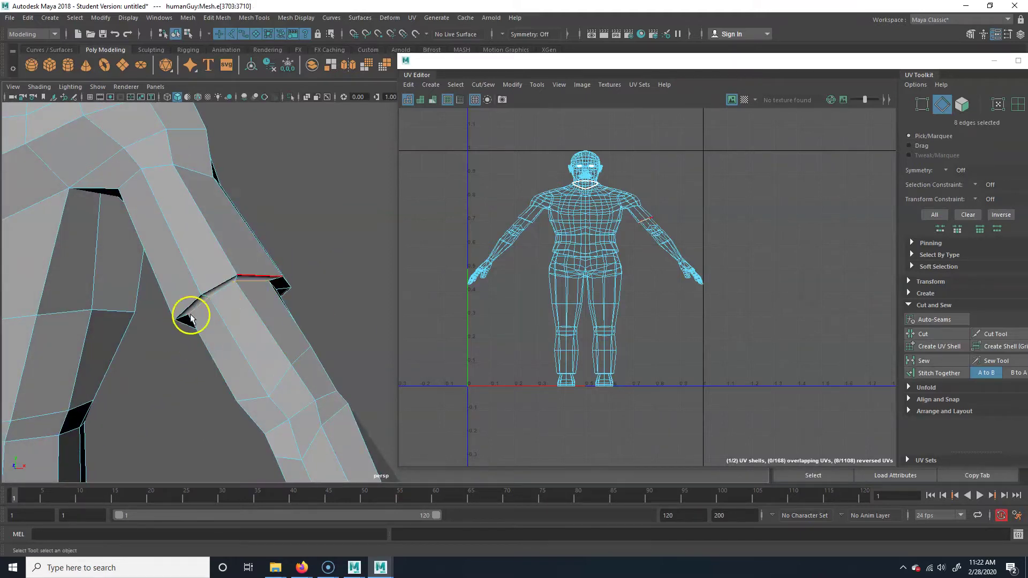
{"action": "left_click", "coordinate": [933, 334]}
Step: Cut the UVs along the matching edge loop at the end of the figure's right shirt sleeve
{"action": "left_click_drag", "start_coordinate": [138, 294], "coordinate": [248, 298], "text": "alt"}
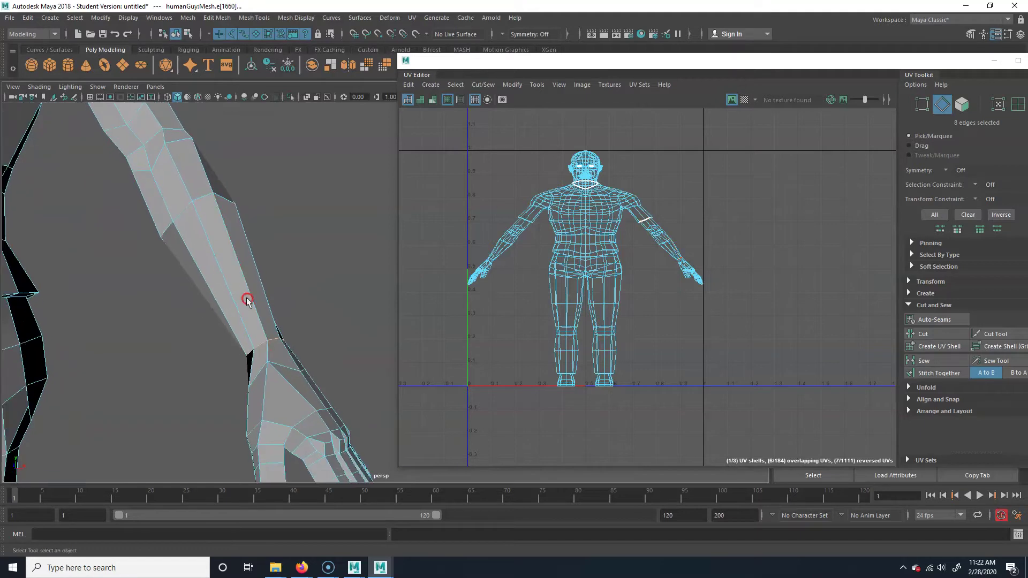
{"action": "left_click_drag", "start_coordinate": [258, 351], "coordinate": [254, 389], "text": "alt"}
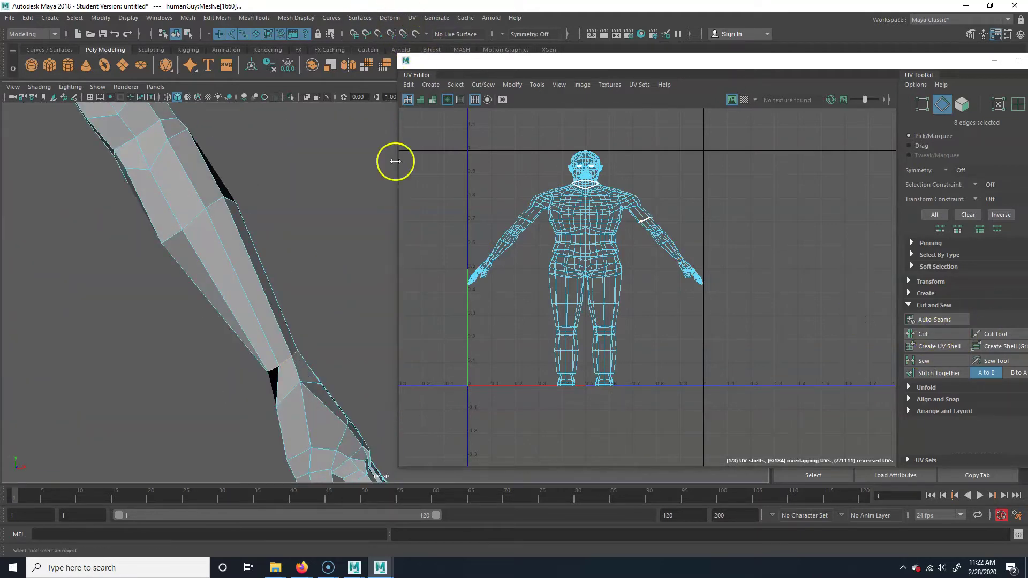
{"action": "scroll", "coordinate": [178, 262], "scroll_direction": "down", "scroll_amount": 8}
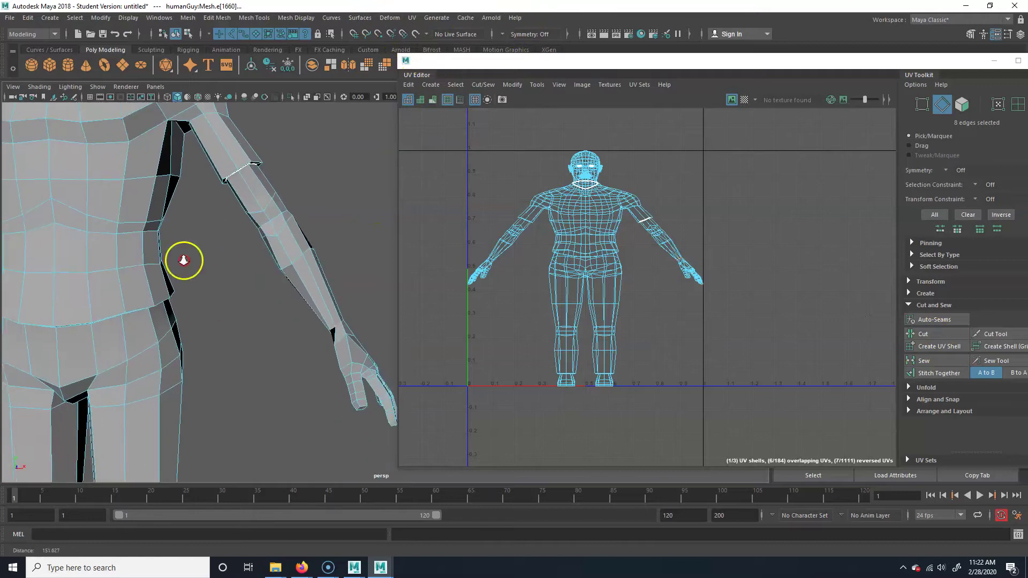
{"action": "middle_click_drag", "start_coordinate": [32, 254], "coordinate": [218, 310], "text": "alt"}
{"action": "scroll", "coordinate": [342, 294], "scroll_direction": "up", "scroll_amount": 4}
{"action": "middle_click_drag", "start_coordinate": [341, 294], "coordinate": [400, 299], "text": "alt"}
{"action": "left_click_drag", "start_coordinate": [211, 304], "coordinate": [328, 285], "text": "alt"}
{"action": "scroll", "coordinate": [328, 285], "scroll_direction": "up", "scroll_amount": 4}
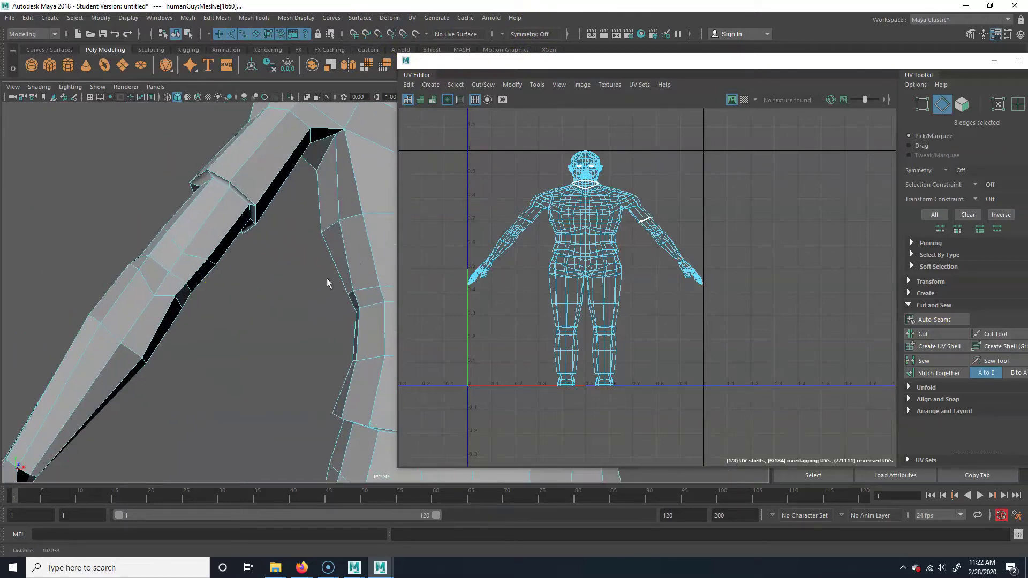
{"action": "middle_click_drag", "start_coordinate": [328, 284], "coordinate": [371, 324], "text": "alt"}
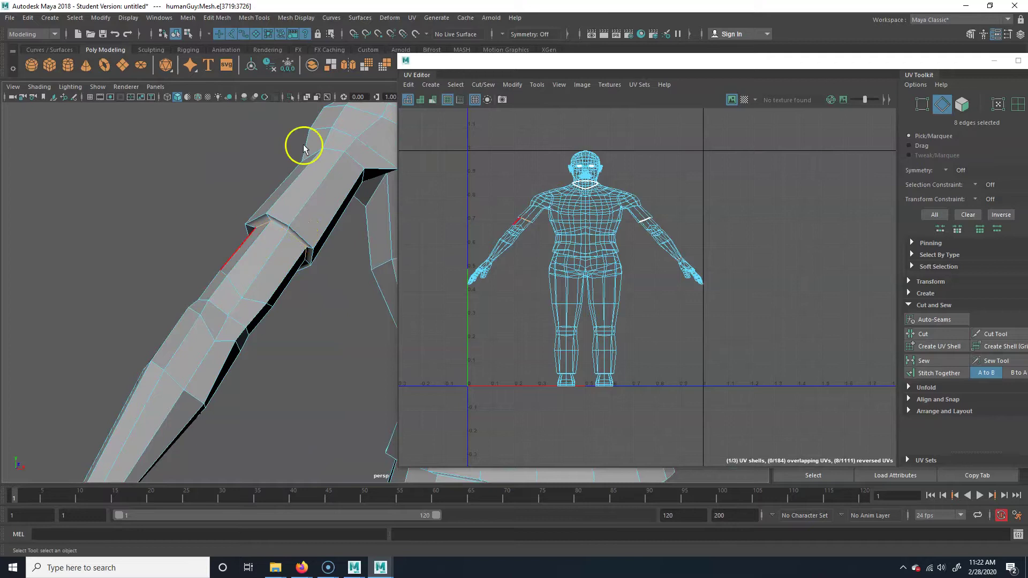
{"action": "left_click", "coordinate": [925, 334]}
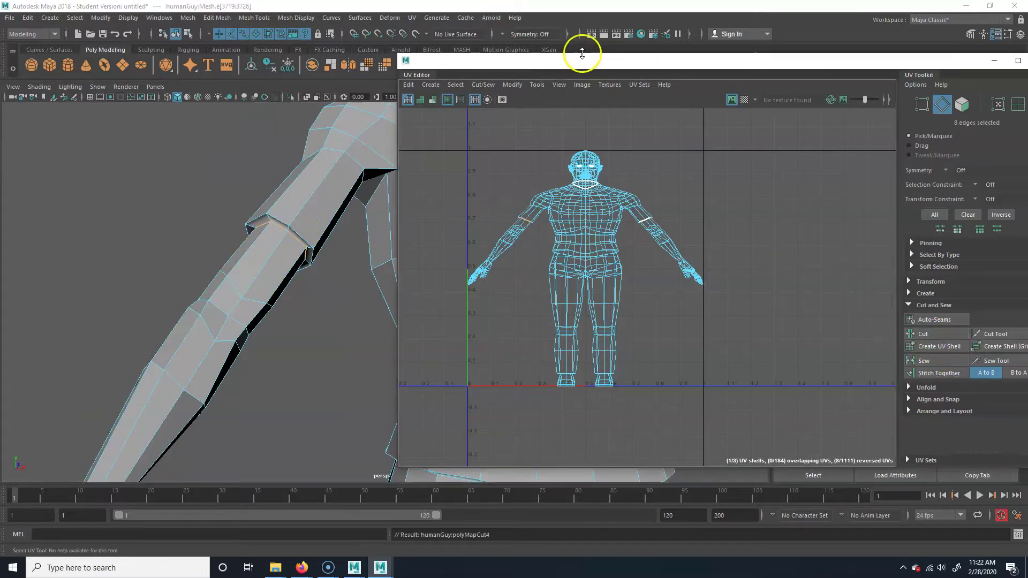
Step: Turn on Object X symmetry and cut the UVs along the edge loops around both wrists
{"action": "left_click", "coordinate": [527, 34]}
{"action": "left_click", "coordinate": [536, 49]}
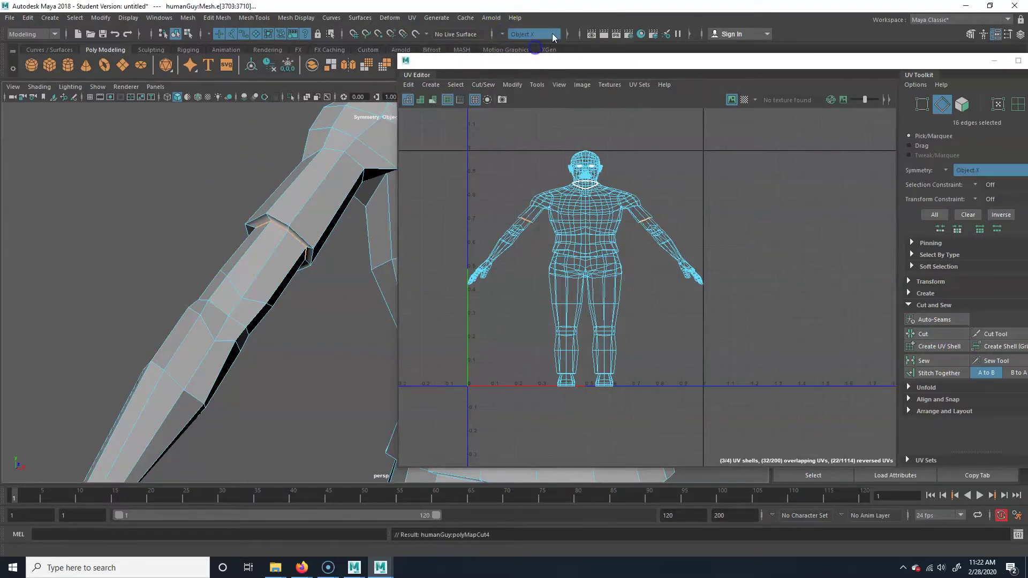
{"action": "middle_click_drag", "start_coordinate": [311, 386], "coordinate": [308, 208], "text": "alt"}
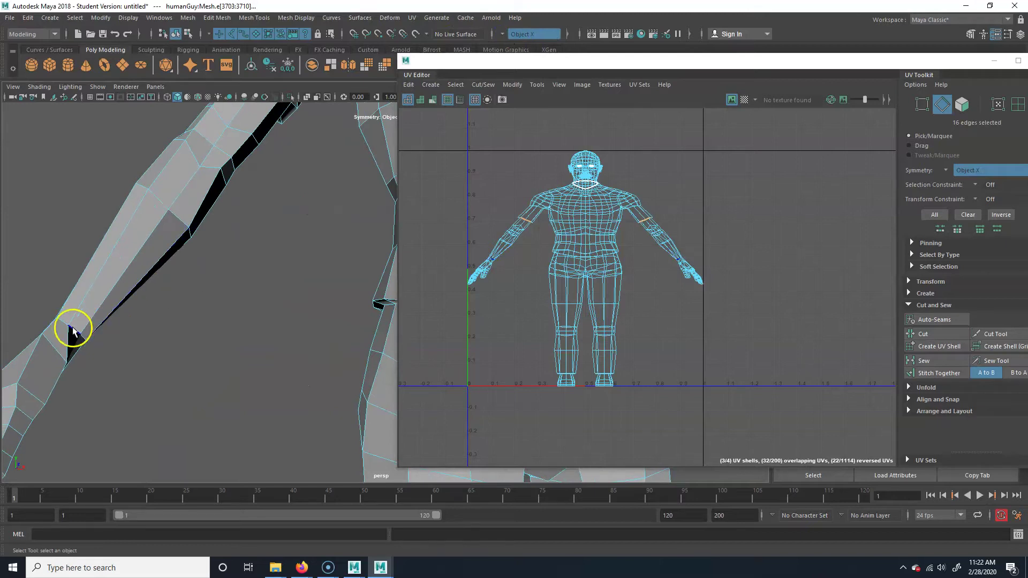
{"action": "scroll", "coordinate": [128, 382], "scroll_direction": "down", "scroll_amount": 4}
{"action": "left_click_drag", "start_coordinate": [120, 383], "coordinate": [339, 369], "text": "alt"}
{"action": "right_click_drag", "start_coordinate": [339, 369], "coordinate": [247, 371], "text": "alt"}
{"action": "left_click", "coordinate": [935, 334]}
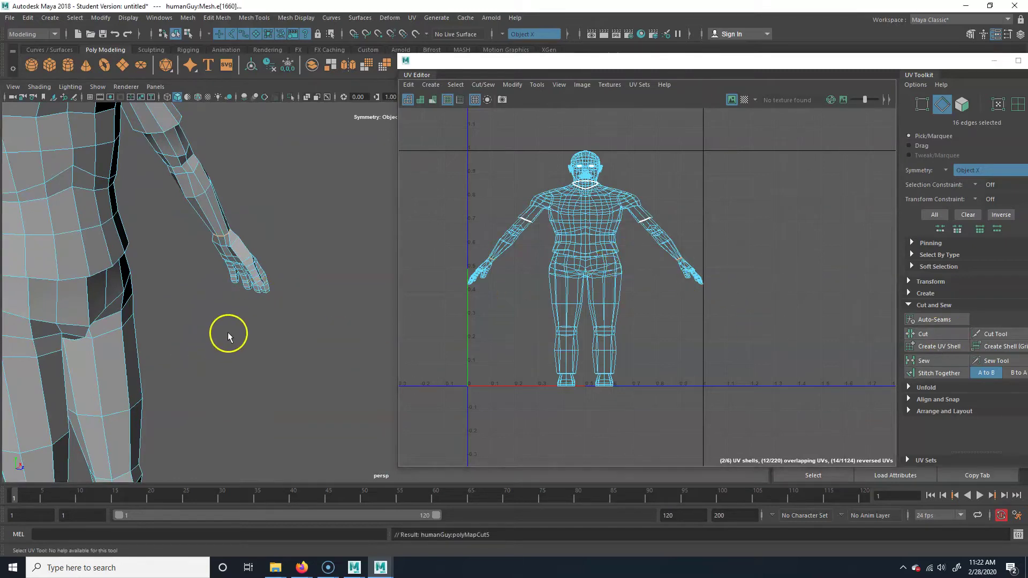
Step: Cut the UVs along the edge loop around the waist, where the shirt hem meets the trousers
{"action": "left_click_drag", "start_coordinate": [227, 335], "coordinate": [218, 260], "text": "alt"}
{"action": "middle_click_drag", "start_coordinate": [218, 259], "coordinate": [233, 298], "text": "alt"}
{"action": "right_click_drag", "start_coordinate": [161, 305], "coordinate": [364, 321], "text": "alt"}
{"action": "left_click_drag", "start_coordinate": [284, 365], "coordinate": [250, 320], "text": "alt"}
{"action": "middle_click_drag", "start_coordinate": [250, 321], "coordinate": [236, 339], "text": "alt"}
{"action": "left_click_drag", "start_coordinate": [235, 339], "coordinate": [284, 367], "text": "alt"}
{"action": "left_click", "coordinate": [270, 382]}
{"action": "left_click", "coordinate": [925, 334]}
Step: Select the edge loops around both ankles, where the trouser cuffs meet the shoes, and cut the UVs along them
{"action": "middle_click_drag", "start_coordinate": [278, 373], "coordinate": [281, 148], "text": "alt"}
{"action": "right_click_drag", "start_coordinate": [329, 179], "coordinate": [292, 225], "text": "alt"}
{"action": "middle_click_drag", "start_coordinate": [282, 353], "coordinate": [284, 201], "text": "alt"}
{"action": "middle_click_drag", "start_coordinate": [290, 340], "coordinate": [290, 287], "text": "alt"}
{"action": "left_click_drag", "start_coordinate": [289, 289], "coordinate": [209, 348], "text": "alt"}
{"action": "right_click_drag", "start_coordinate": [234, 378], "coordinate": [273, 374], "text": "alt"}
{"action": "middle_click_drag", "start_coordinate": [274, 383], "coordinate": [276, 320], "text": "alt"}
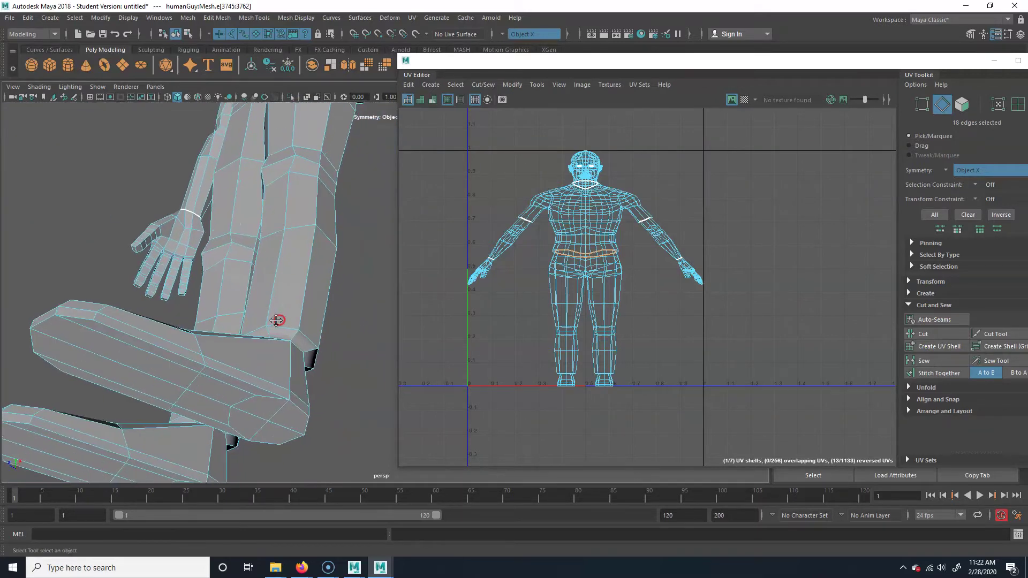
{"action": "double_click", "coordinate": [296, 345]}
{"action": "left_click_drag", "start_coordinate": [329, 376], "coordinate": [299, 416], "text": "alt"}
{"action": "left_click_drag", "start_coordinate": [324, 339], "coordinate": [138, 353], "text": "alt"}
{"action": "left_click", "coordinate": [315, 286]}
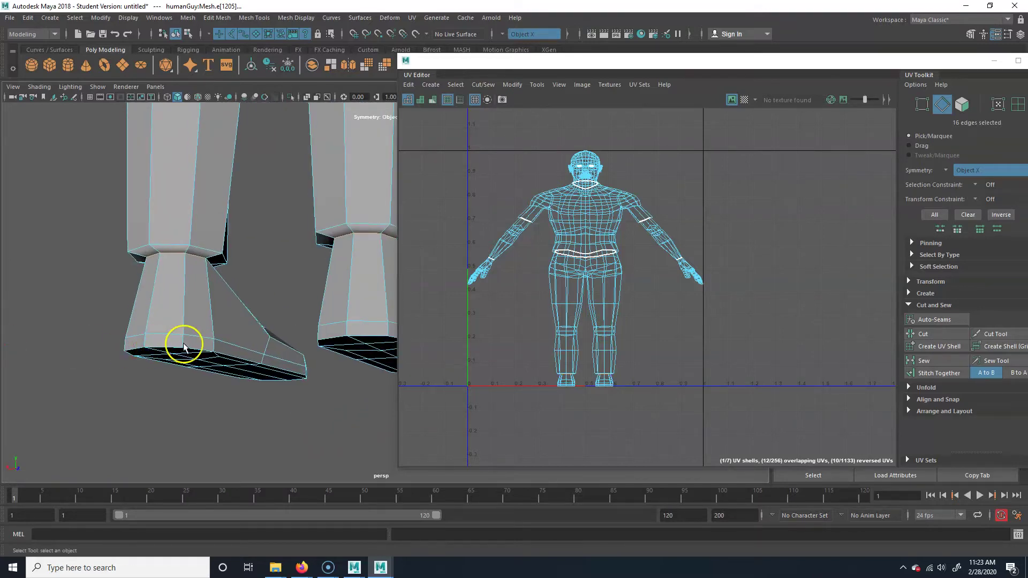
{"action": "left_click_drag", "start_coordinate": [207, 343], "coordinate": [321, 335], "text": "alt"}
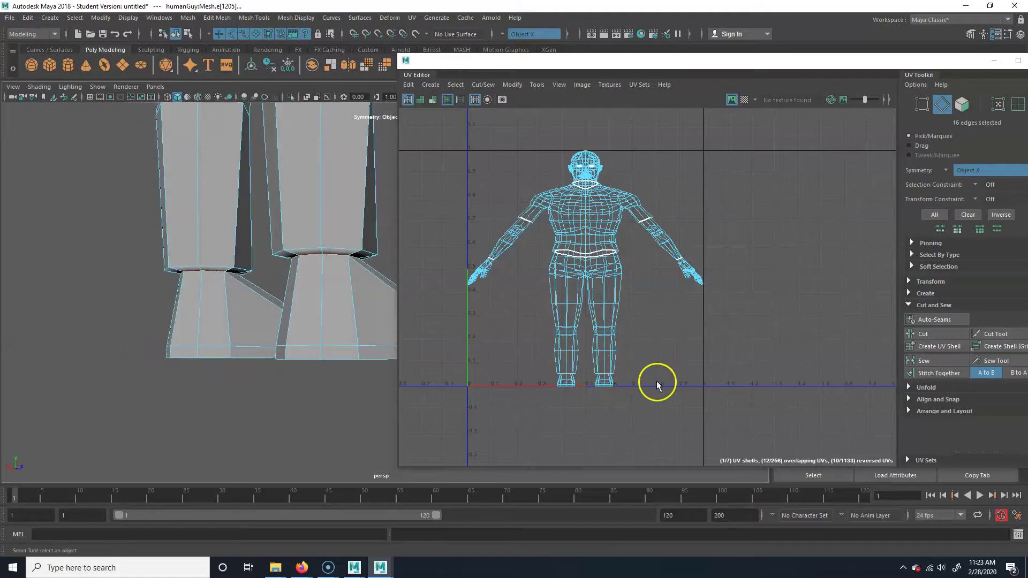
{"action": "left_click", "coordinate": [922, 333]}
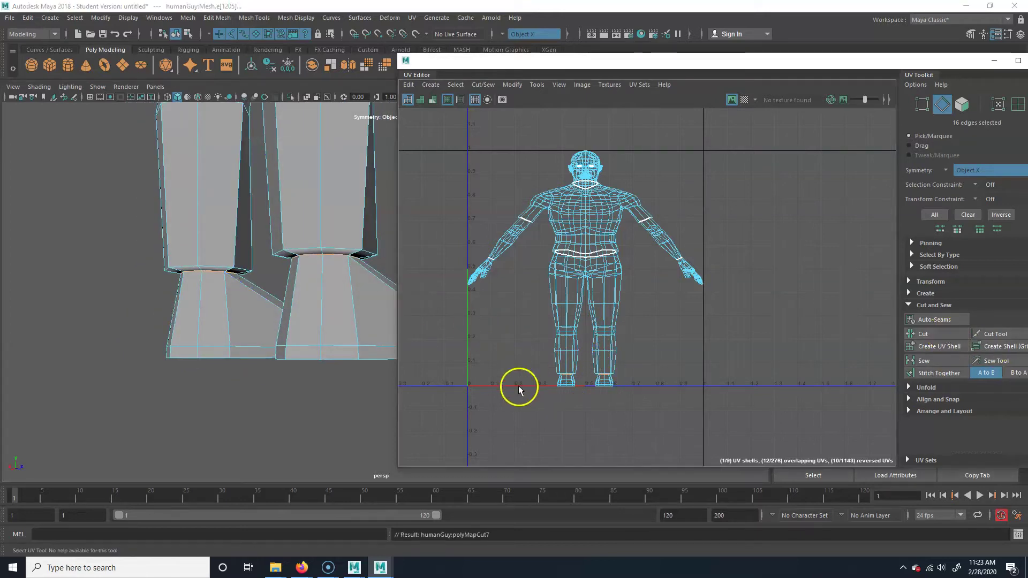
Step: Examine the legs, the back of the body and the shoe soles for further seam locations
{"action": "left_click_drag", "start_coordinate": [340, 347], "coordinate": [303, 321], "text": "alt"}
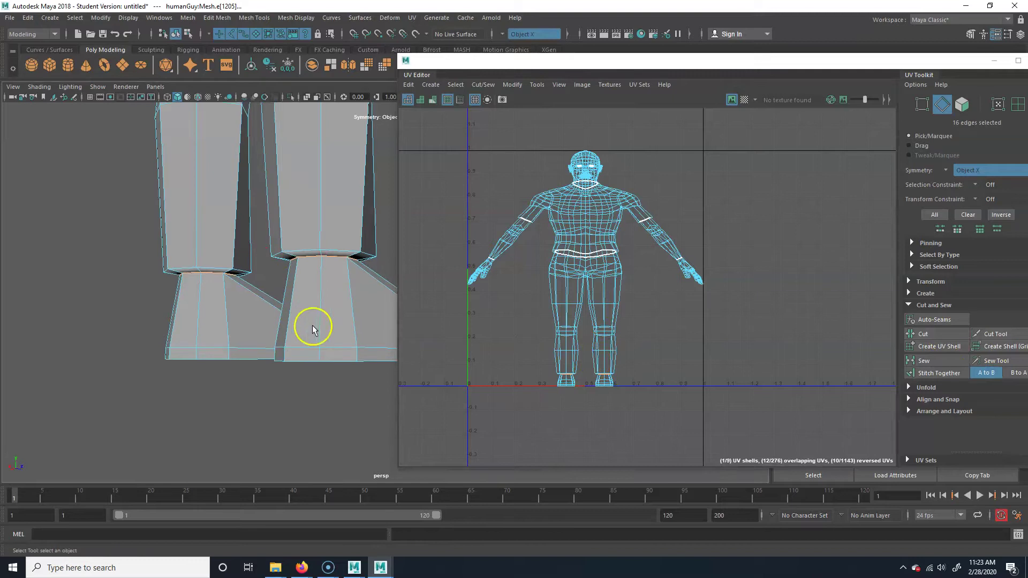
{"action": "middle_click_drag", "start_coordinate": [249, 321], "coordinate": [104, 399], "text": "alt"}
{"action": "right_click_drag", "start_coordinate": [102, 375], "coordinate": [53, 298], "text": "alt"}
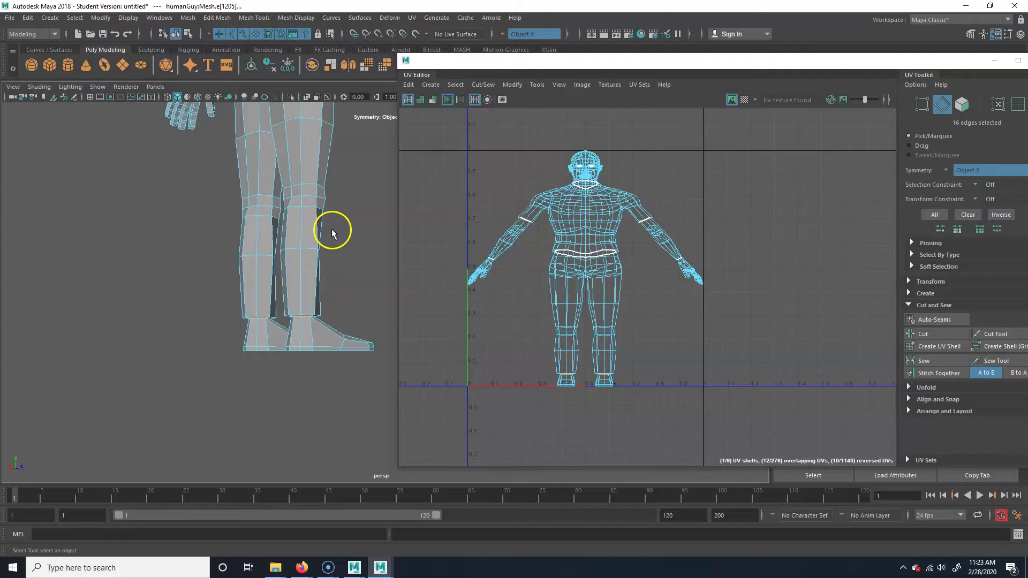
{"action": "middle_click_drag", "start_coordinate": [330, 234], "coordinate": [235, 257], "text": "alt"}
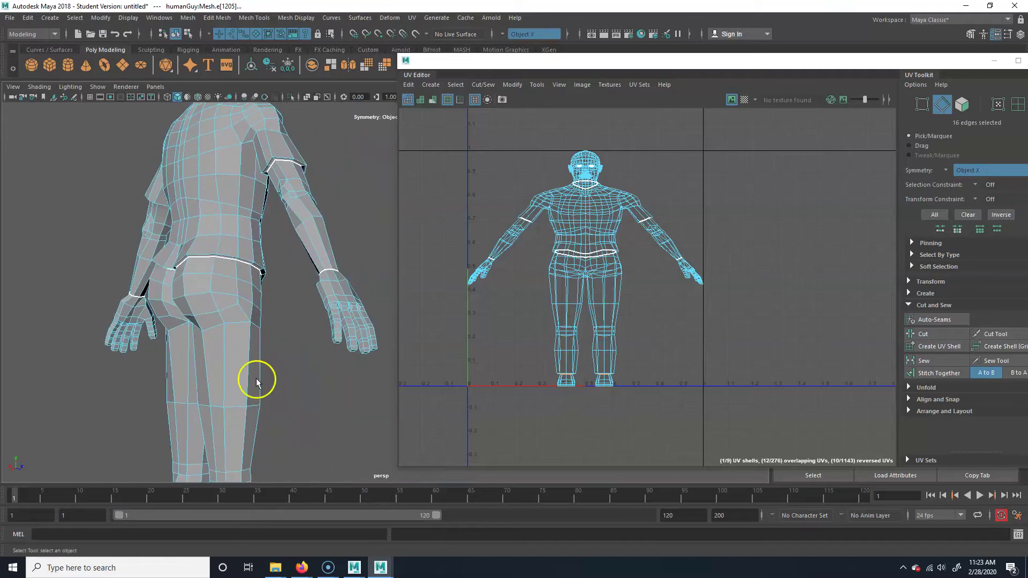
{"action": "middle_click_drag", "start_coordinate": [278, 319], "coordinate": [235, 206], "text": "alt"}
{"action": "middle_click_drag", "start_coordinate": [255, 333], "coordinate": [247, 217], "text": "alt"}
{"action": "middle_click_drag", "start_coordinate": [202, 378], "coordinate": [265, 246], "text": "alt"}
{"action": "left_click_drag", "start_coordinate": [197, 321], "coordinate": [291, 268], "text": "alt"}
{"action": "right_click_drag", "start_coordinate": [303, 268], "coordinate": [346, 324], "text": "alt"}
{"action": "middle_click_drag", "start_coordinate": [233, 245], "coordinate": [303, 365], "text": "alt"}
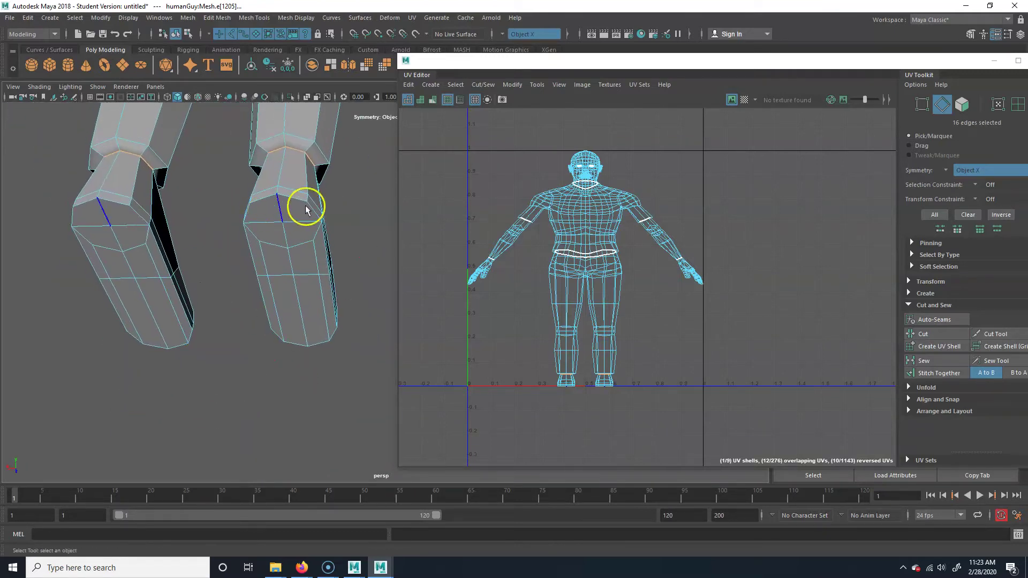
Step: Select the edges around both shoe soles, move and narrow the UV Editor window, and cut the UVs along the selected edges
{"action": "left_click", "coordinate": [295, 200]}
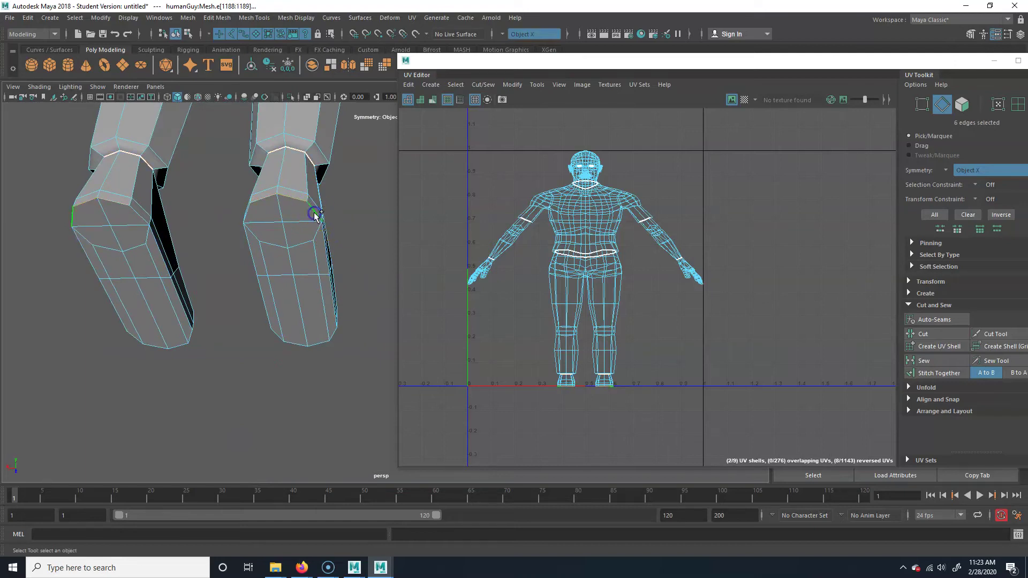
{"action": "left_click", "coordinate": [271, 275]}
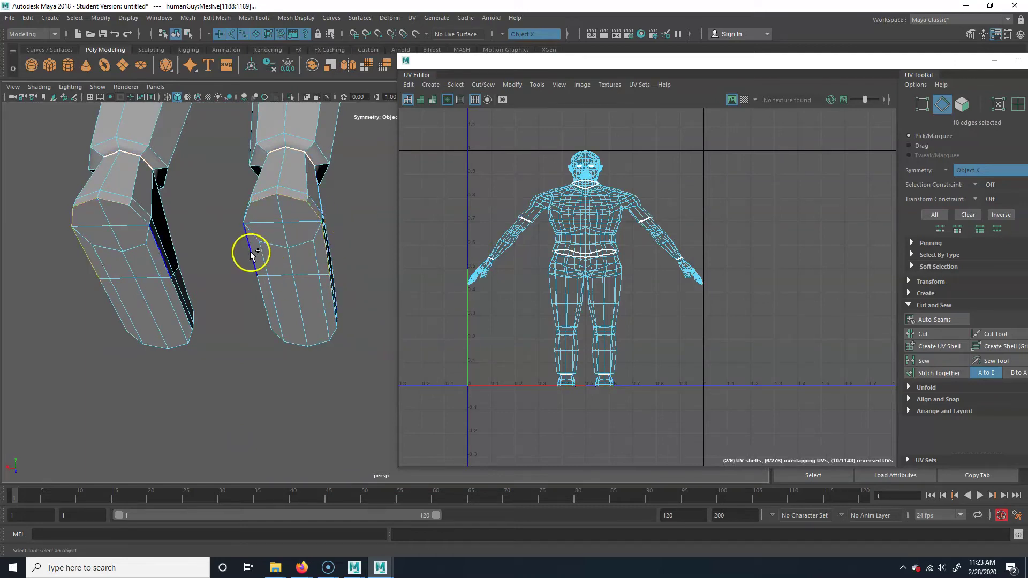
{"action": "double_click", "coordinate": [299, 349], "text": "shift"}
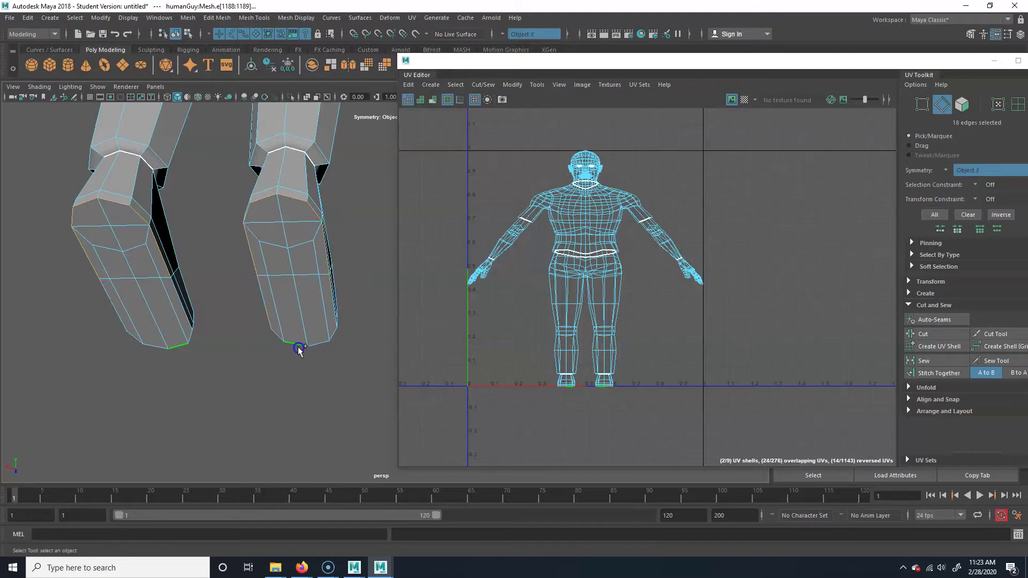
{"action": "left_click_drag", "start_coordinate": [358, 346], "coordinate": [328, 409], "text": "alt"}
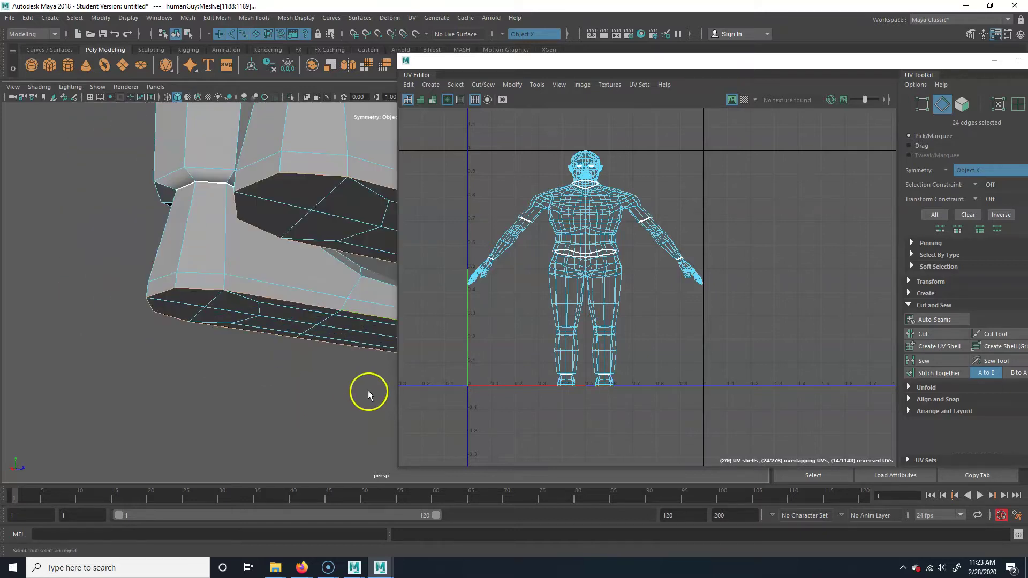
{"action": "right_click_drag", "start_coordinate": [328, 410], "coordinate": [270, 367], "text": "alt"}
{"action": "left_click_drag", "start_coordinate": [271, 368], "coordinate": [239, 349], "text": "alt"}
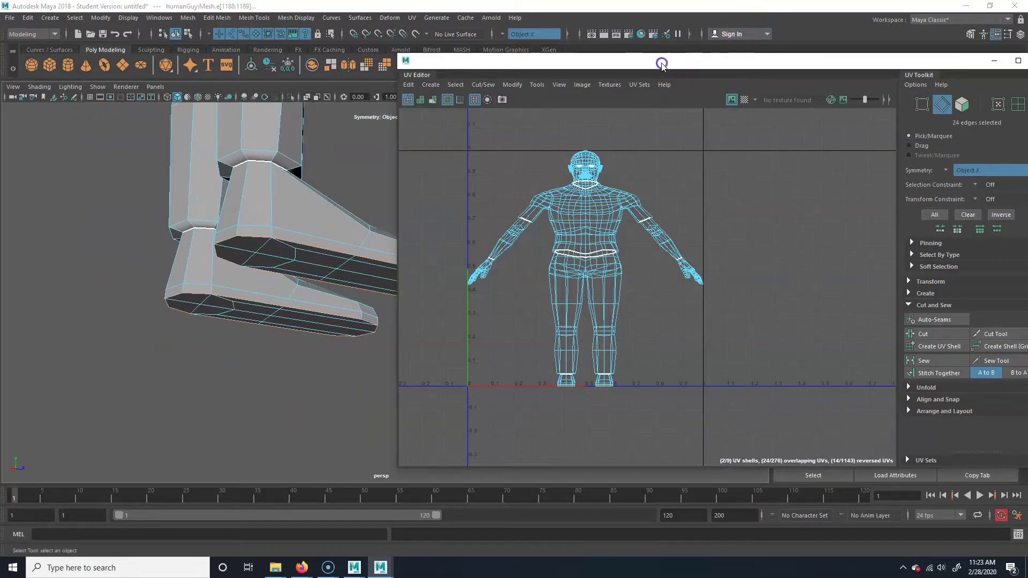
{"action": "left_click_drag", "start_coordinate": [665, 59], "coordinate": [520, 79]}
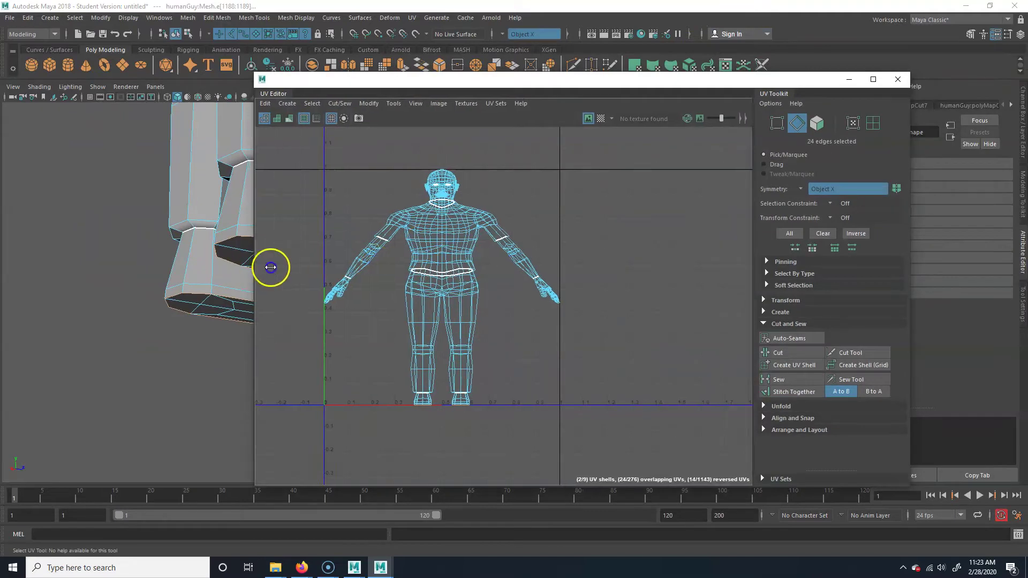
{"action": "left_click_drag", "start_coordinate": [252, 266], "coordinate": [500, 273]}
{"action": "left_click_drag", "start_coordinate": [375, 343], "coordinate": [432, 305], "text": "alt"}
{"action": "left_click_drag", "start_coordinate": [251, 375], "coordinate": [261, 383], "text": "alt"}
{"action": "left_click_drag", "start_coordinate": [323, 385], "coordinate": [268, 381], "text": "alt"}
{"action": "left_click", "coordinate": [765, 354]}
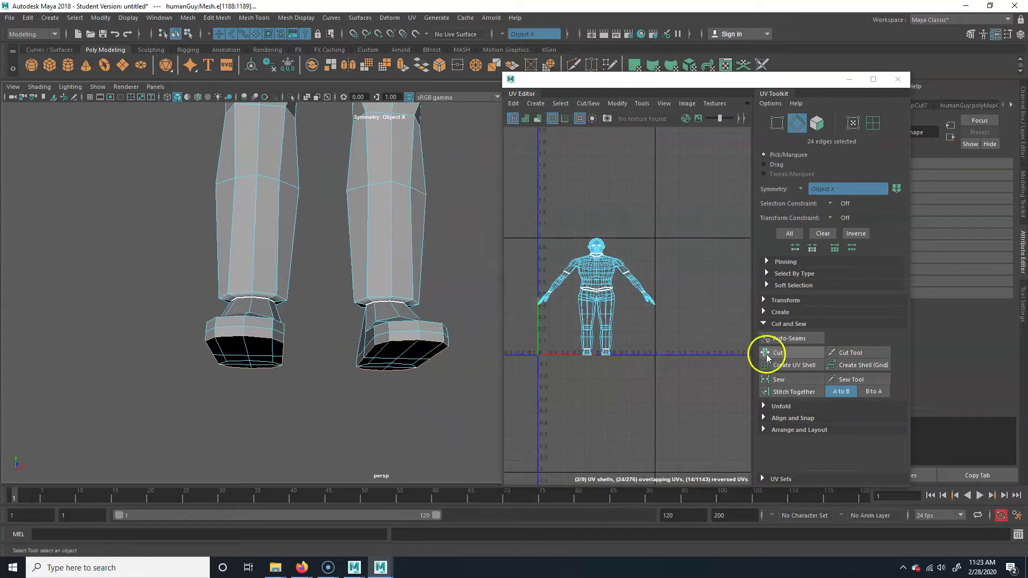
Step: Select the vertical edges down the back of both shoes, from ankle seam to sole seam, and cut the UVs along them
{"action": "left_click_drag", "start_coordinate": [337, 395], "coordinate": [275, 374], "text": "alt"}
{"action": "left_click", "coordinate": [306, 408]}
{"action": "left_click", "coordinate": [286, 378]}
{"action": "left_click_drag", "start_coordinate": [226, 309], "coordinate": [255, 348], "text": "alt"}
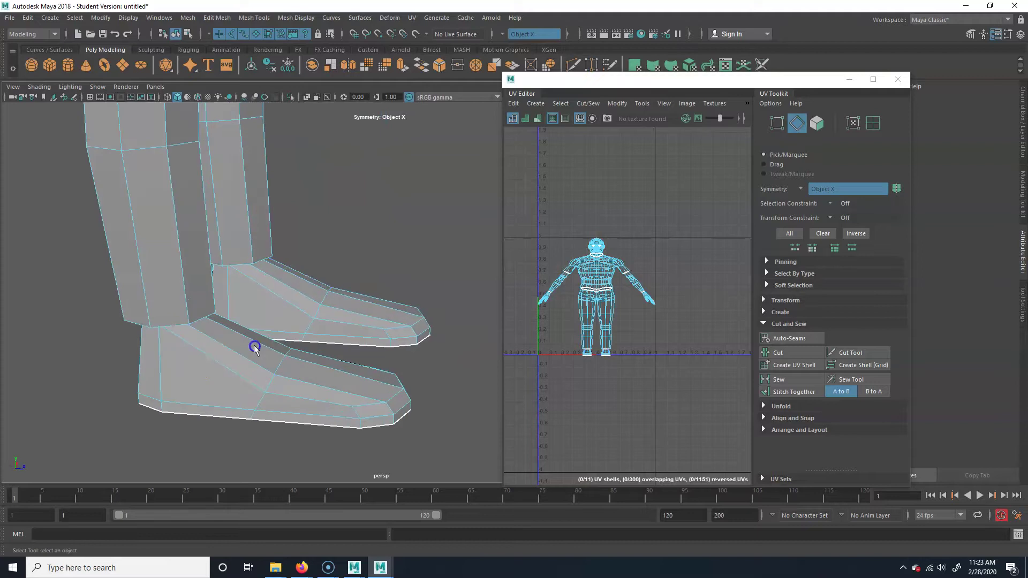
{"action": "left_click_drag", "start_coordinate": [165, 370], "coordinate": [186, 328], "text": "alt"}
{"action": "left_click_drag", "start_coordinate": [324, 277], "coordinate": [278, 320], "text": "alt"}
{"action": "left_click_drag", "start_coordinate": [228, 382], "coordinate": [264, 342], "text": "alt"}
{"action": "left_click", "coordinate": [230, 337]}
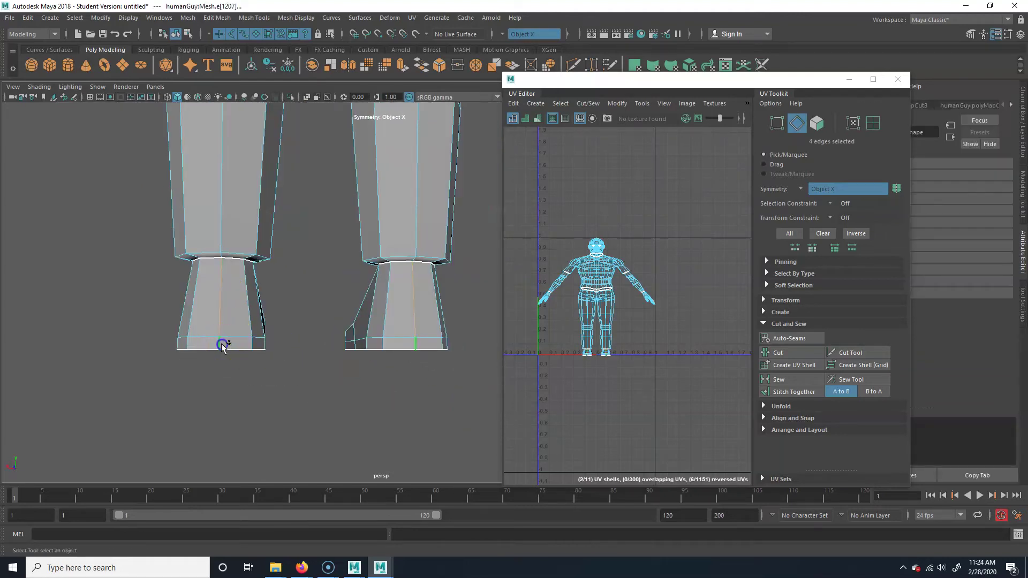
{"action": "left_click", "coordinate": [222, 345], "text": "shift"}
{"action": "right_click_drag", "start_coordinate": [241, 342], "coordinate": [312, 327], "text": "alt"}
{"action": "left_click_drag", "start_coordinate": [313, 327], "coordinate": [354, 336], "text": "alt"}
{"action": "left_click_drag", "start_coordinate": [252, 254], "coordinate": [289, 318], "text": "alt"}
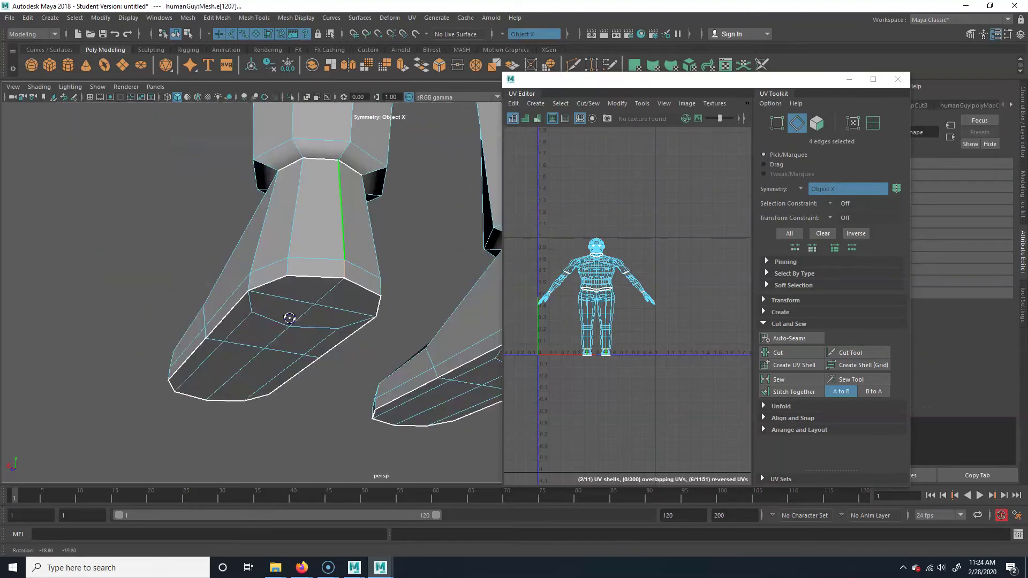
{"action": "left_click_drag", "start_coordinate": [353, 279], "coordinate": [337, 303], "text": "alt"}
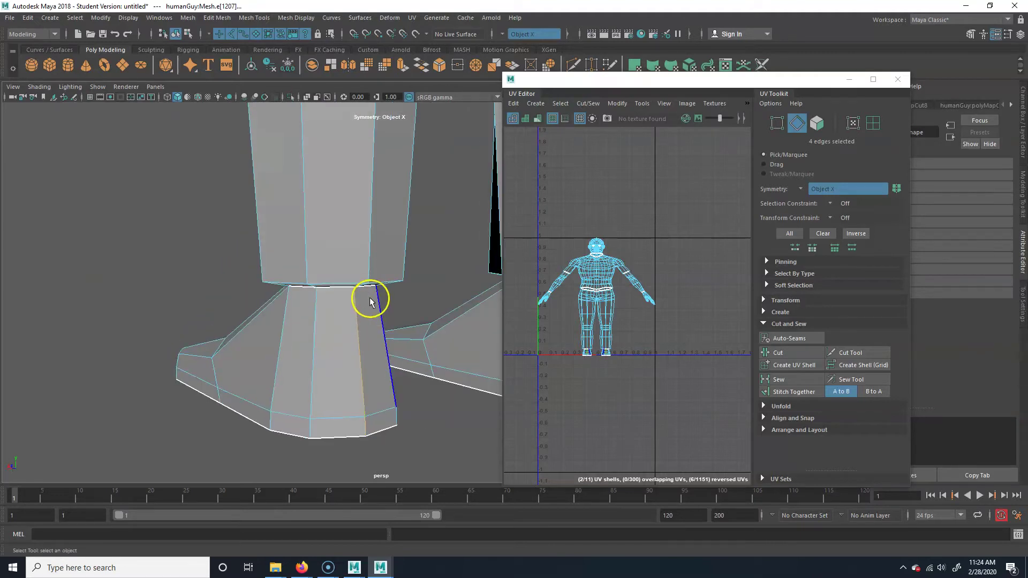
{"action": "left_click_drag", "start_coordinate": [378, 418], "coordinate": [337, 388], "text": "alt"}
{"action": "left_click_drag", "start_coordinate": [448, 357], "coordinate": [236, 337], "text": "alt"}
{"action": "left_click", "coordinate": [778, 353]}
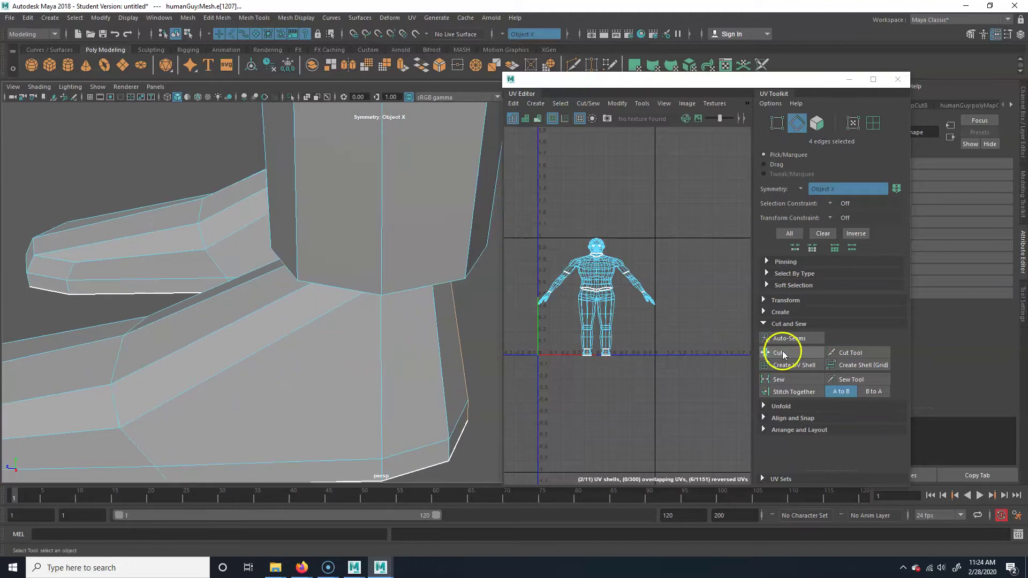
Step: Examine the trousers from waist to cuffs around the front and sides for suitable leg seam locations
{"action": "right_click_drag", "start_coordinate": [319, 263], "coordinate": [187, 307], "text": "alt"}
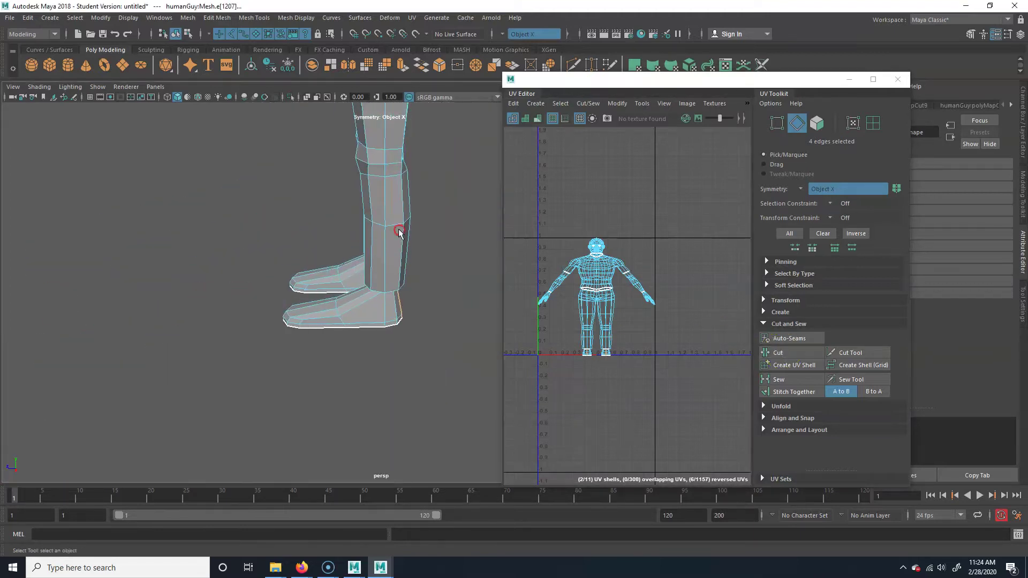
{"action": "middle_click_drag", "start_coordinate": [357, 321], "coordinate": [271, 422], "text": "alt"}
{"action": "middle_click_drag", "start_coordinate": [284, 225], "coordinate": [278, 379], "text": "alt"}
{"action": "left_click_drag", "start_coordinate": [278, 379], "coordinate": [393, 329], "text": "alt"}
{"action": "middle_click_drag", "start_coordinate": [394, 329], "coordinate": [238, 381], "text": "alt"}
{"action": "left_click_drag", "start_coordinate": [237, 381], "coordinate": [239, 383], "text": "alt"}
{"action": "right_click_drag", "start_coordinate": [239, 383], "coordinate": [331, 339], "text": "alt"}
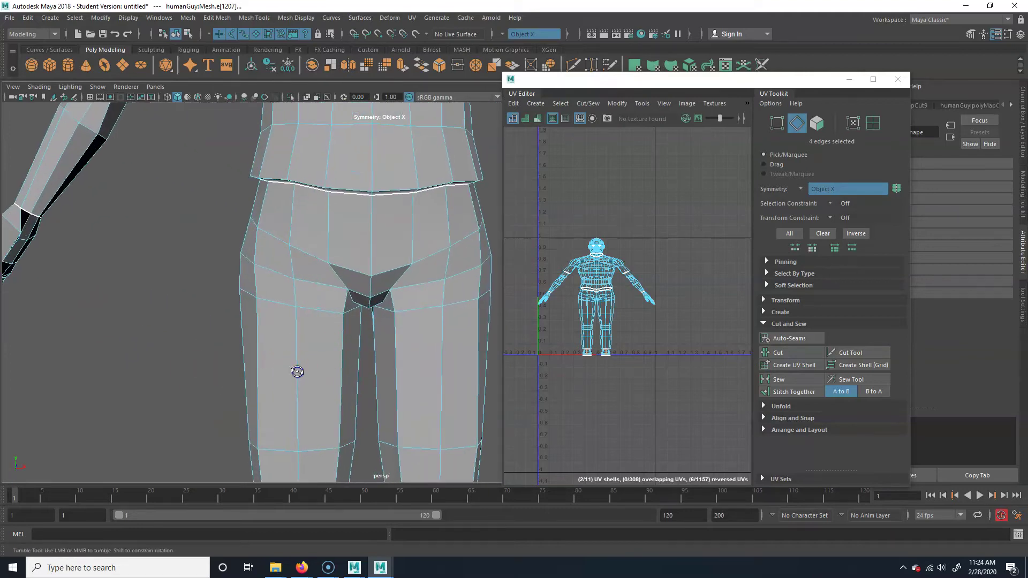
{"action": "left_click_drag", "start_coordinate": [296, 370], "coordinate": [289, 364], "text": "alt"}
{"action": "left_click", "coordinate": [442, 351]}
{"action": "right_click_drag", "start_coordinate": [425, 385], "coordinate": [227, 394], "text": "alt"}
{"action": "middle_click_drag", "start_coordinate": [400, 455], "coordinate": [415, 343], "text": "alt"}
{"action": "left_click_drag", "start_coordinate": [415, 343], "coordinate": [300, 384], "text": "alt"}
{"action": "right_click_drag", "start_coordinate": [300, 383], "coordinate": [433, 364], "text": "alt"}
{"action": "middle_click_drag", "start_coordinate": [219, 370], "coordinate": [327, 365], "text": "alt"}
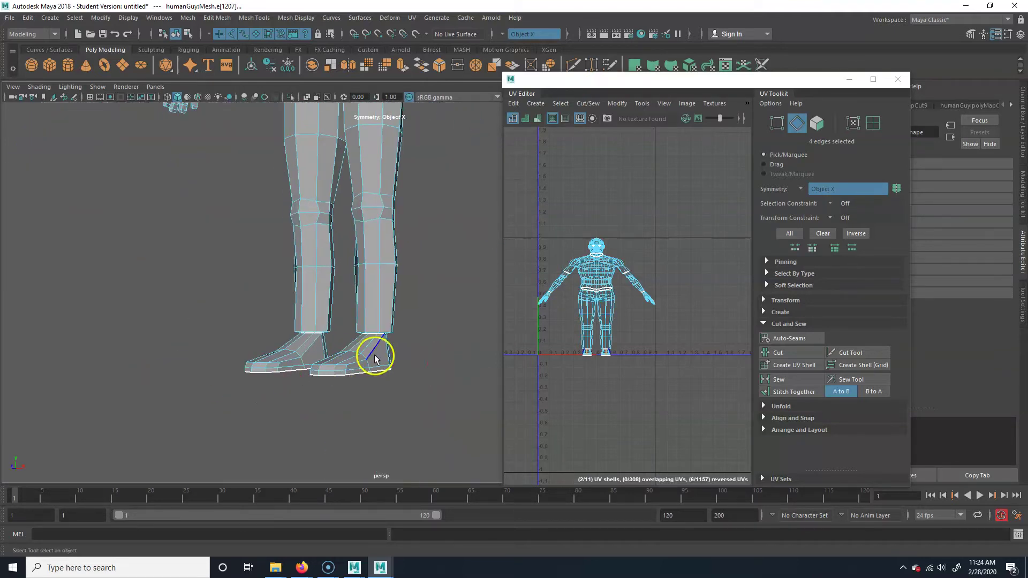
{"action": "middle_click_drag", "start_coordinate": [398, 239], "coordinate": [392, 447], "text": "alt"}
{"action": "mouse_move", "coordinate": [397, 353]}
{"action": "left_mouse_down", "text": "alt"}
{"action": "mouse_move", "coordinate": [377, 361]}
{"action": "mouse_move", "coordinate": [337, 348]}
{"action": "mouse_move", "coordinate": [389, 328]}
{"action": "mouse_move", "coordinate": [381, 365]}
{"action": "left_mouse_up", "text": "alt"}
{"action": "middle_click_drag", "start_coordinate": [383, 230], "coordinate": [360, 320], "text": "alt"}
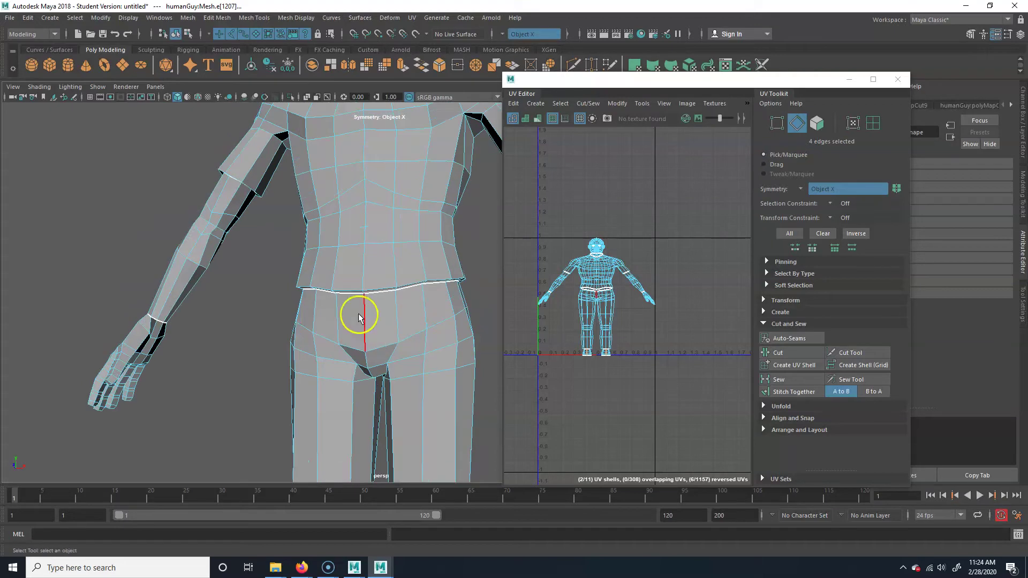
{"action": "left_click_drag", "start_coordinate": [370, 349], "coordinate": [385, 293], "text": "alt"}
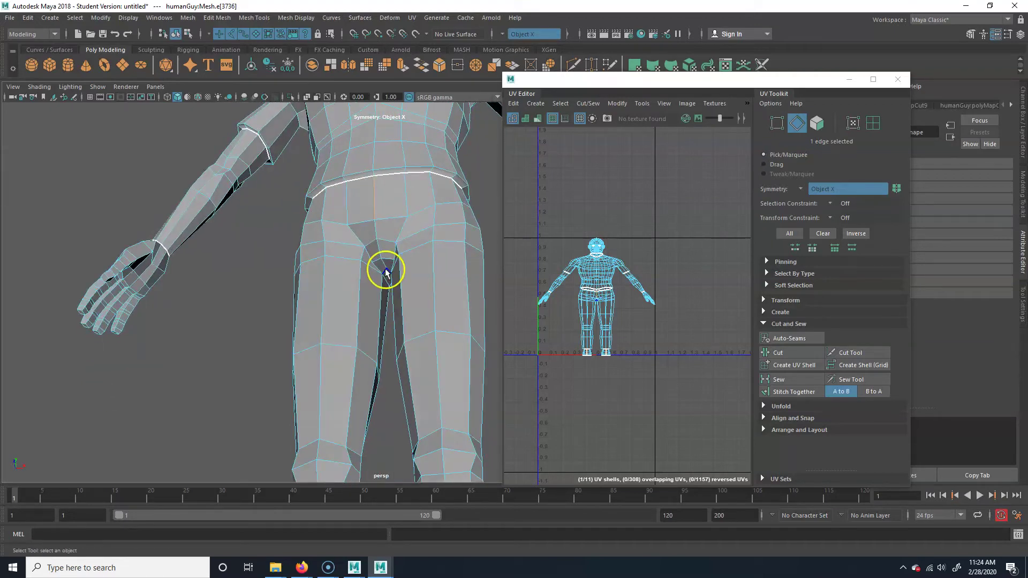
{"action": "right_click_drag", "start_coordinate": [295, 301], "coordinate": [422, 287], "text": "alt"}
{"action": "left_click_drag", "start_coordinate": [372, 410], "coordinate": [358, 343], "text": "alt"}
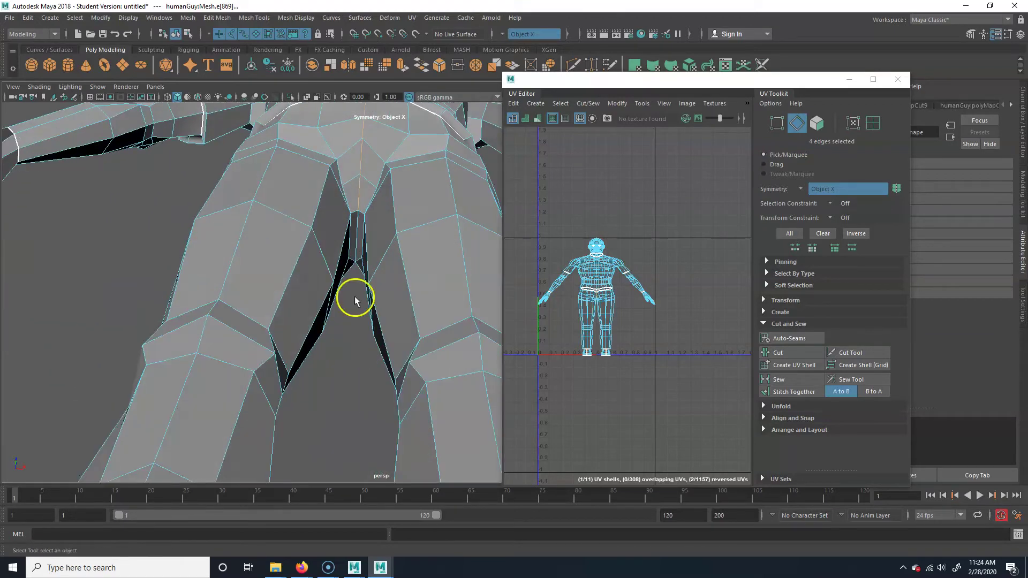
{"action": "double_click", "coordinate": [358, 234], "text": "shift"}
{"action": "left_click_drag", "start_coordinate": [358, 236], "coordinate": [213, 378], "text": "alt"}
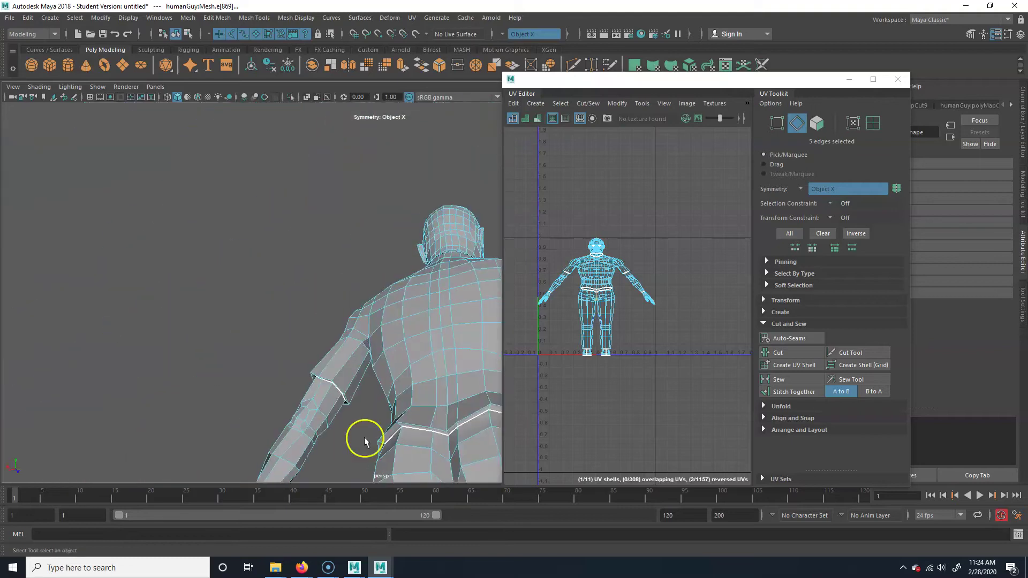
{"action": "left_click_drag", "start_coordinate": [414, 403], "coordinate": [427, 412], "text": "alt"}
{"action": "middle_click_drag", "start_coordinate": [486, 451], "coordinate": [242, 291], "text": "alt"}
{"action": "right_click_drag", "start_coordinate": [239, 317], "coordinate": [307, 333], "text": "alt"}
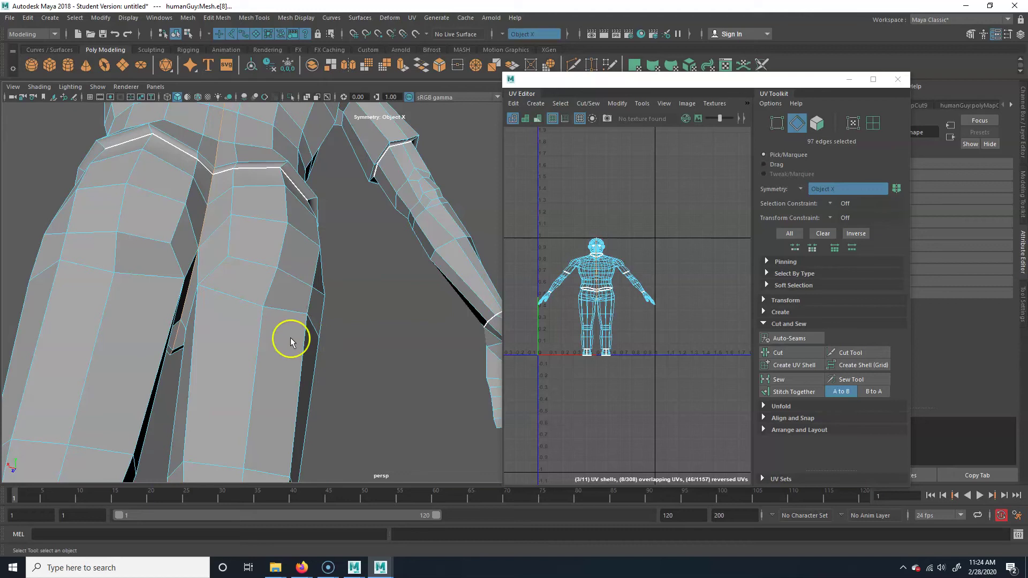
{"action": "right_click_drag", "start_coordinate": [334, 247], "coordinate": [280, 232], "text": "alt"}
{"action": "middle_click_drag", "start_coordinate": [342, 327], "coordinate": [409, 318], "text": "alt"}
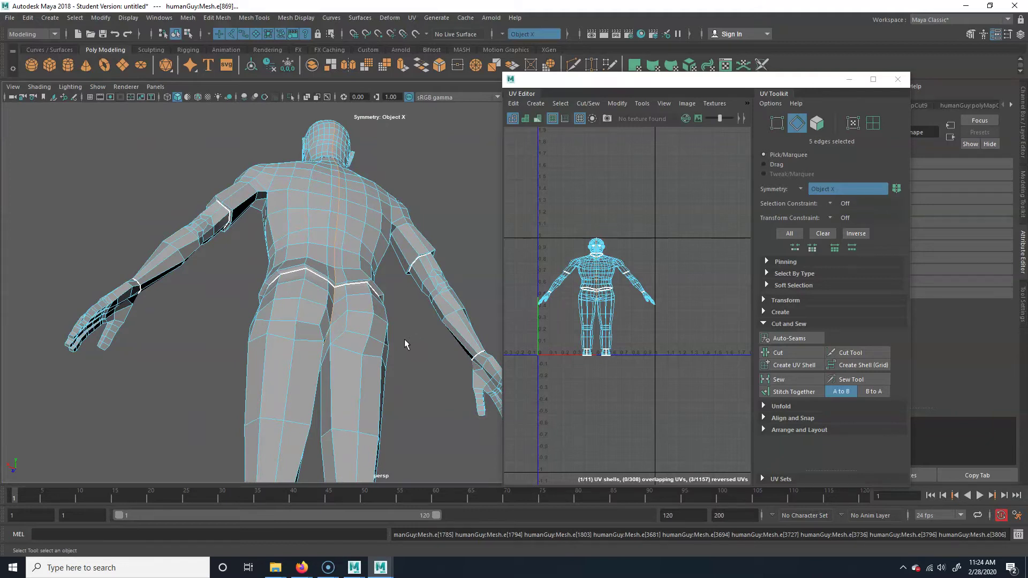
{"action": "left_click_drag", "start_coordinate": [404, 339], "coordinate": [322, 333], "text": "alt"}
{"action": "middle_click_drag", "start_coordinate": [366, 352], "coordinate": [388, 335], "text": "alt"}
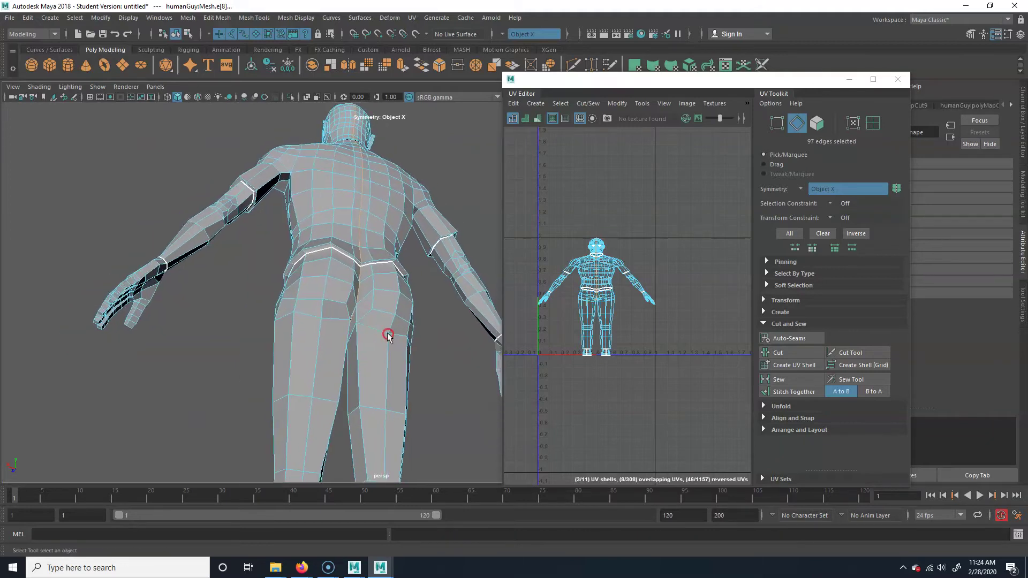
Step: Select the trousers' centre edges from the back waist through the crotch to the front waist and cut the UVs along them
{"action": "left_click", "coordinate": [362, 276]}
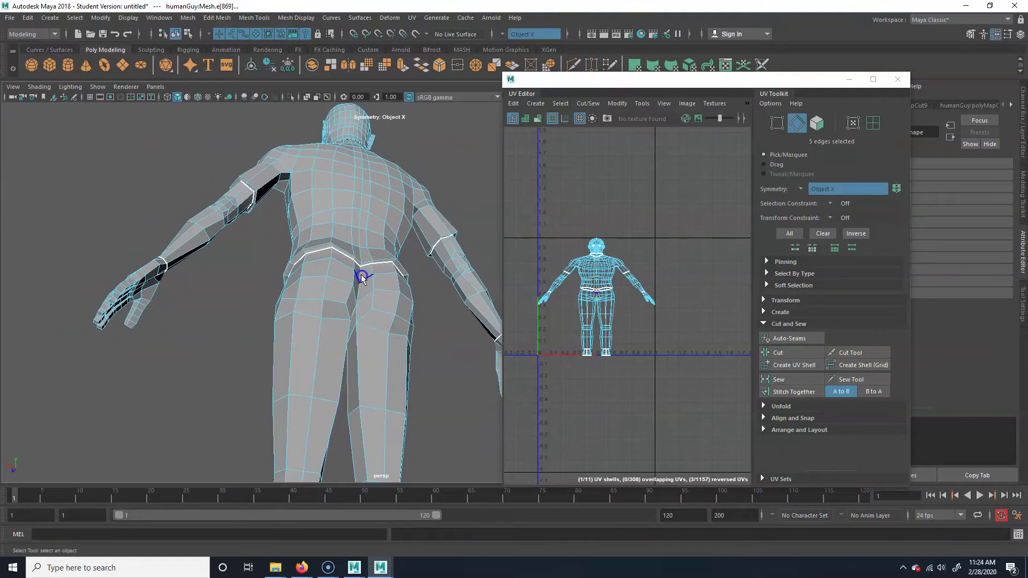
{"action": "scroll", "coordinate": [361, 276], "scroll_direction": "up", "scroll_amount": 5}
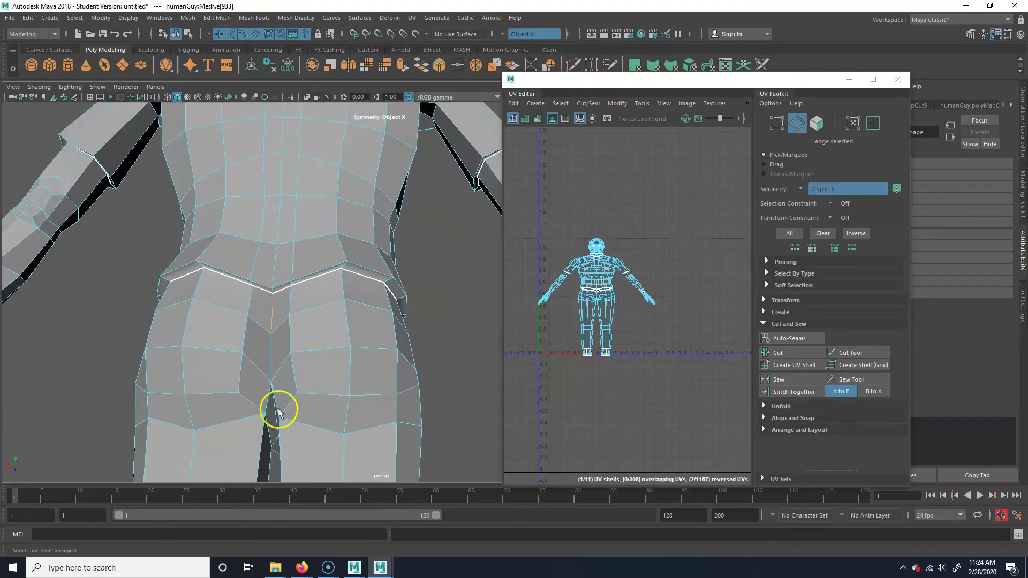
{"action": "left_click", "coordinate": [373, 278]}
{"action": "left_click", "coordinate": [374, 277]}
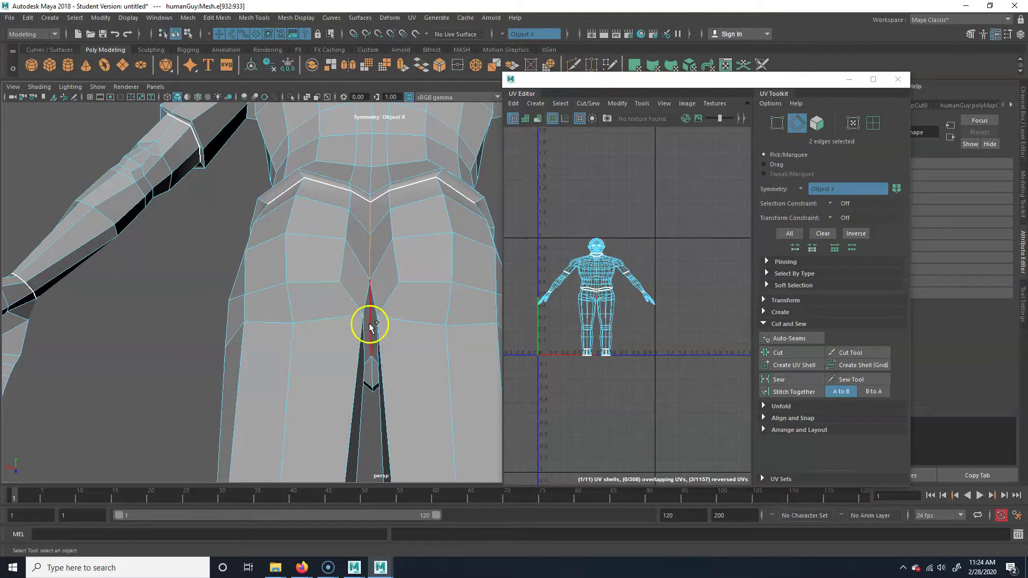
{"action": "left_click", "coordinate": [369, 338], "text": "shift"}
{"action": "left_click", "coordinate": [372, 377], "text": "shift"}
{"action": "left_click_drag", "start_coordinate": [360, 357], "coordinate": [370, 358], "text": "alt"}
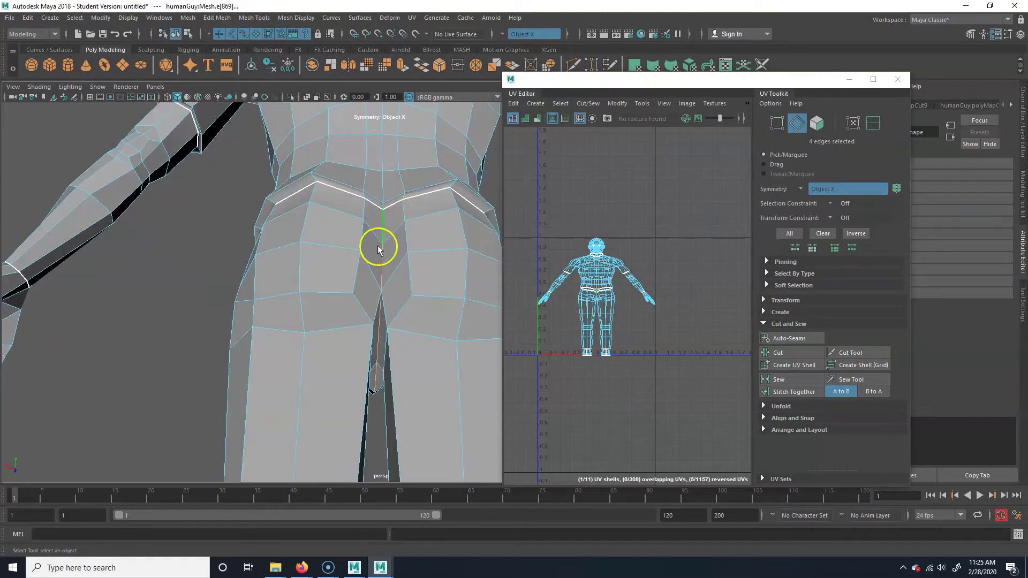
{"action": "left_click_drag", "start_coordinate": [380, 247], "coordinate": [534, 299], "text": "alt"}
{"action": "middle_click_drag", "start_coordinate": [431, 339], "coordinate": [387, 300], "text": "alt"}
{"action": "left_click_drag", "start_coordinate": [387, 300], "coordinate": [374, 344], "text": "alt"}
{"action": "left_click", "coordinate": [336, 264], "text": "shift"}
{"action": "left_click", "coordinate": [766, 351]}
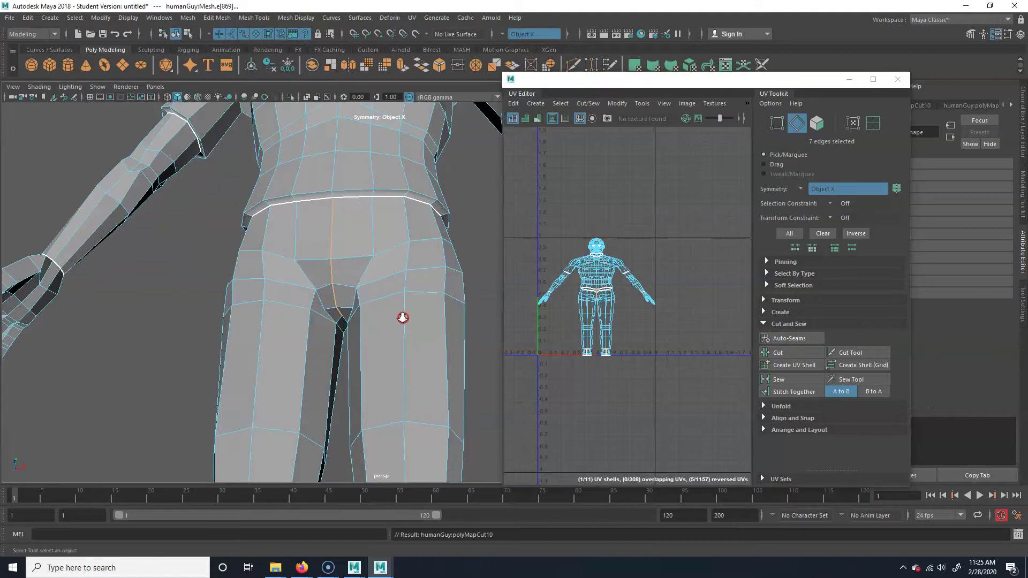
Step: Select the inner leg edges on both sides from the crotch down to the trouser cuffs and cut the UVs along them
{"action": "right_click_drag", "start_coordinate": [403, 317], "coordinate": [395, 336], "text": "alt"}
{"action": "middle_click_drag", "start_coordinate": [421, 340], "coordinate": [409, 273], "text": "alt"}
{"action": "left_click_drag", "start_coordinate": [378, 324], "coordinate": [403, 306], "text": "alt"}
{"action": "left_click", "coordinate": [370, 284]}
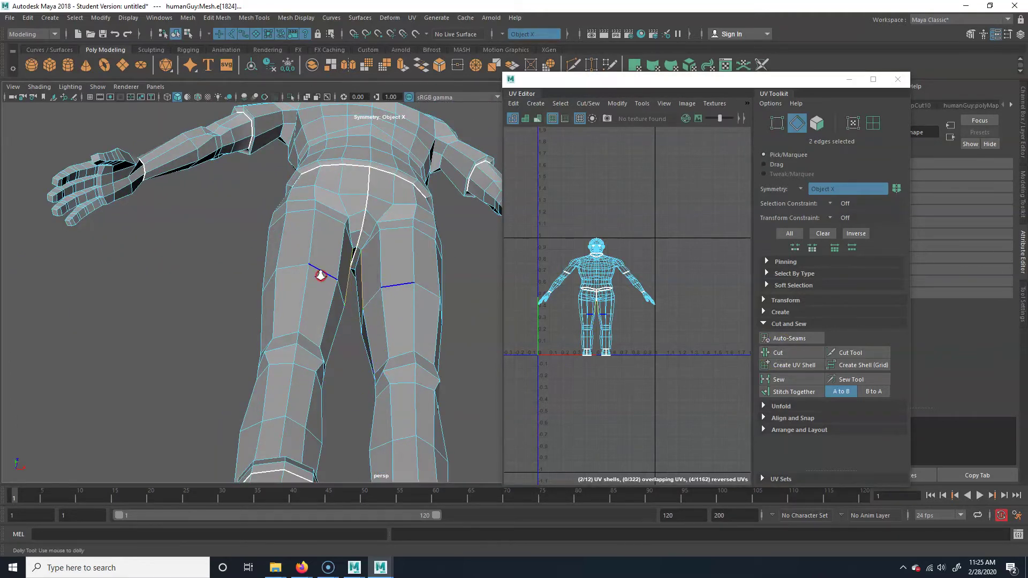
{"action": "right_click_drag", "start_coordinate": [319, 273], "coordinate": [498, 260], "text": "alt"}
{"action": "right_click_drag", "start_coordinate": [399, 389], "coordinate": [223, 393], "text": "alt"}
{"action": "left_click_drag", "start_coordinate": [222, 393], "coordinate": [489, 277], "text": "alt"}
{"action": "middle_click_drag", "start_coordinate": [461, 357], "coordinate": [368, 343], "text": "alt"}
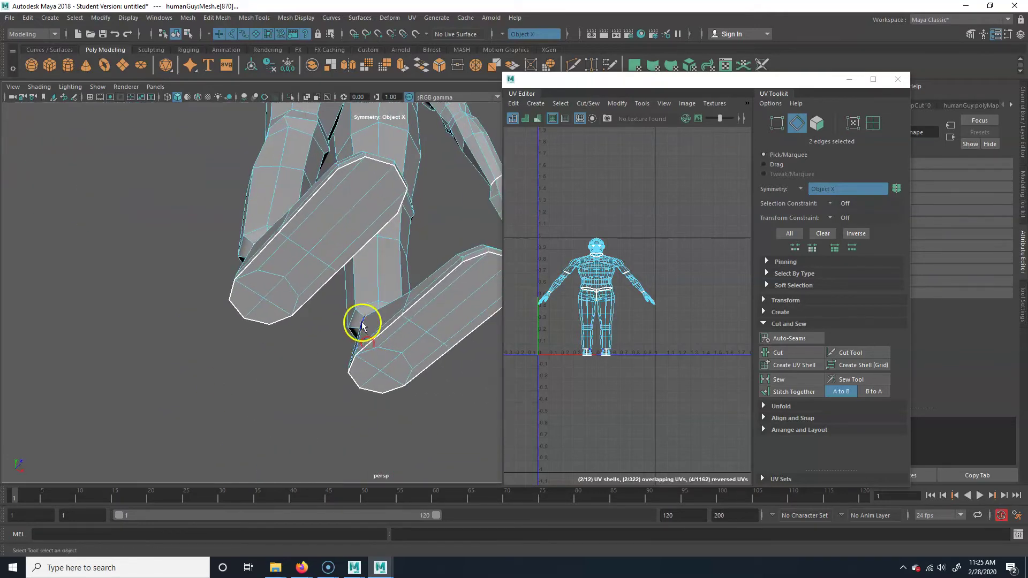
{"action": "double_click", "coordinate": [357, 321]}
{"action": "left_click_drag", "start_coordinate": [405, 305], "coordinate": [360, 299], "text": "alt"}
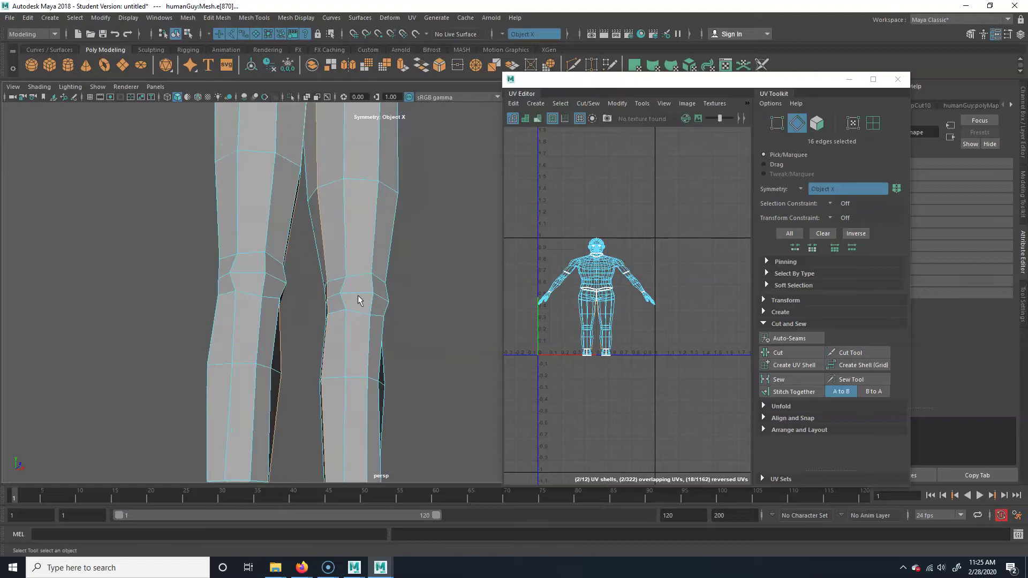
{"action": "left_click_drag", "start_coordinate": [389, 357], "coordinate": [418, 349], "text": "alt"}
{"action": "right_click_drag", "start_coordinate": [418, 349], "coordinate": [384, 366], "text": "alt"}
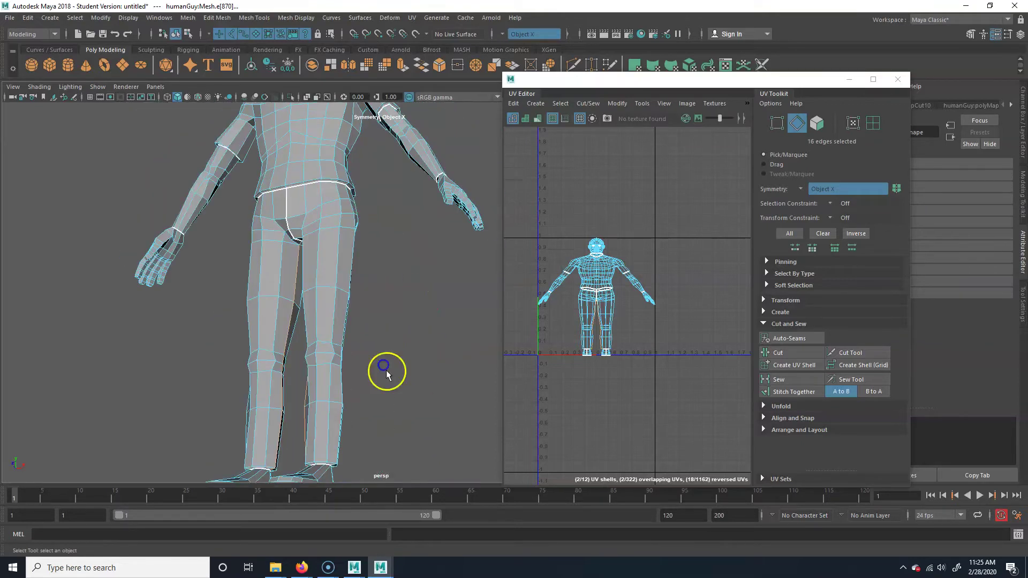
{"action": "left_click", "coordinate": [801, 354]}
Step: Select the outer leg edges on both sides from the waist down to the trouser cuffs and cut the UVs along them
{"action": "left_click_drag", "start_coordinate": [305, 310], "coordinate": [339, 205], "text": "alt"}
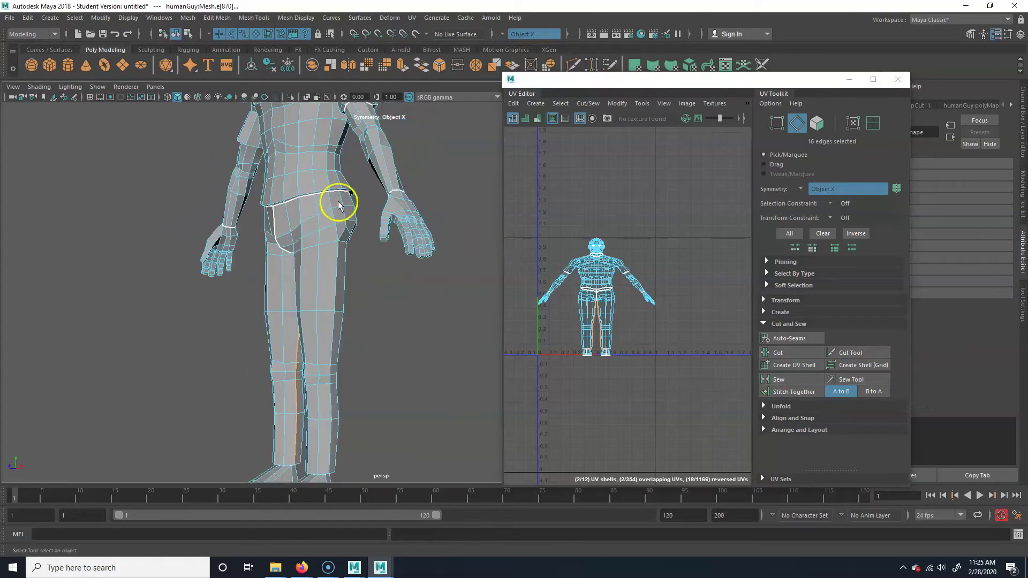
{"action": "left_click", "coordinate": [333, 205]}
{"action": "left_click_drag", "start_coordinate": [342, 285], "coordinate": [321, 333], "text": "alt"}
{"action": "right_click_drag", "start_coordinate": [322, 333], "coordinate": [322, 391], "text": "alt"}
{"action": "middle_click_drag", "start_coordinate": [322, 391], "coordinate": [361, 342], "text": "alt"}
{"action": "left_click_drag", "start_coordinate": [361, 342], "coordinate": [352, 325], "text": "alt"}
{"action": "double_click", "coordinate": [340, 305]}
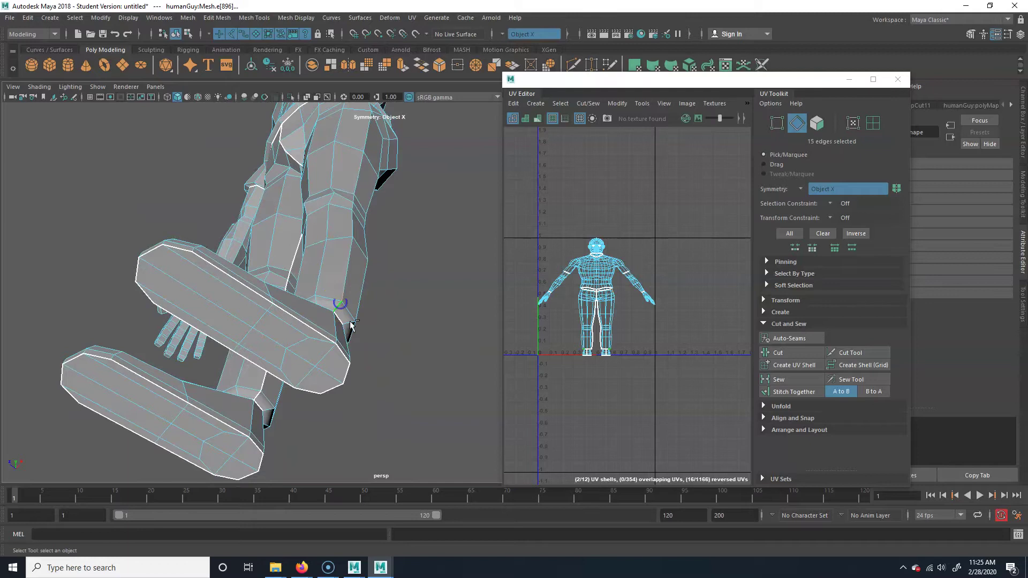
{"action": "left_click", "coordinate": [779, 353]}
Step: Examine the trouser seams and the torso for further seam locations
{"action": "left_click_drag", "start_coordinate": [262, 328], "coordinate": [390, 363], "text": "alt"}
{"action": "left_click", "coordinate": [395, 341]}
{"action": "key", "text": "Down"}
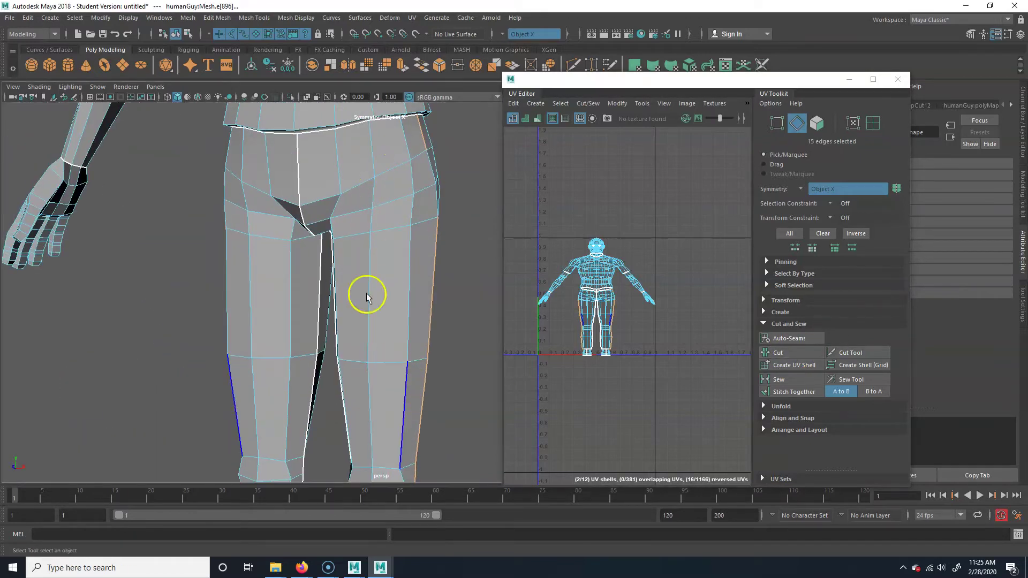
{"action": "left_click", "coordinate": [380, 223]}
{"action": "middle_click_drag", "start_coordinate": [365, 180], "coordinate": [375, 425], "text": "alt"}
{"action": "right_click_drag", "start_coordinate": [495, 287], "coordinate": [282, 306], "text": "alt"}
{"action": "left_click_drag", "start_coordinate": [387, 340], "coordinate": [274, 334], "text": "alt"}
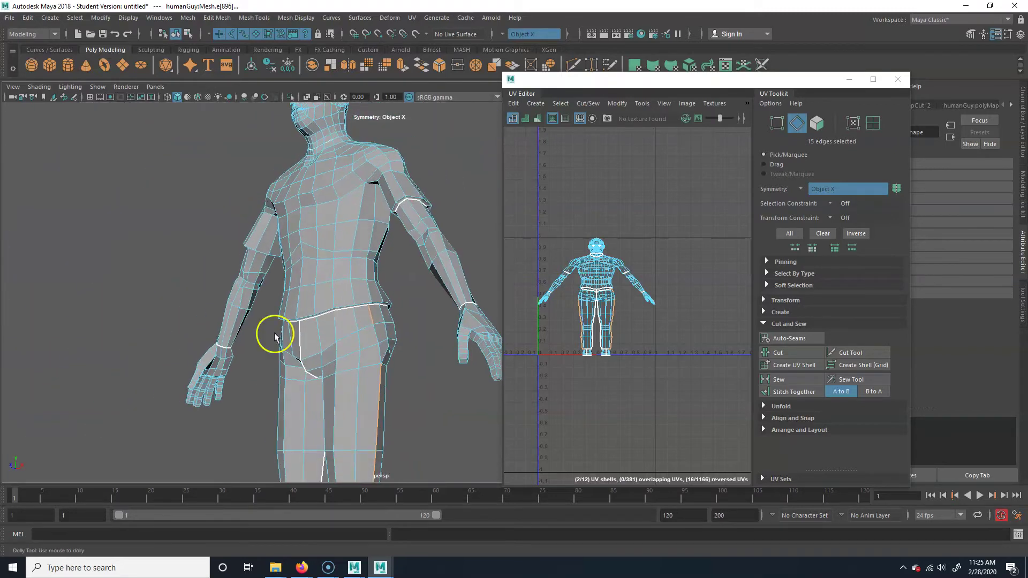
Step: Select the remaining outer hip edges just below the waist on both sides and cut the UVs along them
{"action": "right_click_drag", "start_coordinate": [274, 336], "coordinate": [319, 436], "text": "alt"}
{"action": "left_click", "coordinate": [373, 405]}
{"action": "left_click", "coordinate": [374, 405], "text": "shift"}
{"action": "left_click_drag", "start_coordinate": [126, 394], "coordinate": [302, 389], "text": "alt"}
{"action": "left_click", "coordinate": [365, 343], "text": "shift"}
{"action": "left_click", "coordinate": [377, 309], "text": "shift"}
{"action": "left_click_drag", "start_coordinate": [445, 364], "coordinate": [280, 376], "text": "alt"}
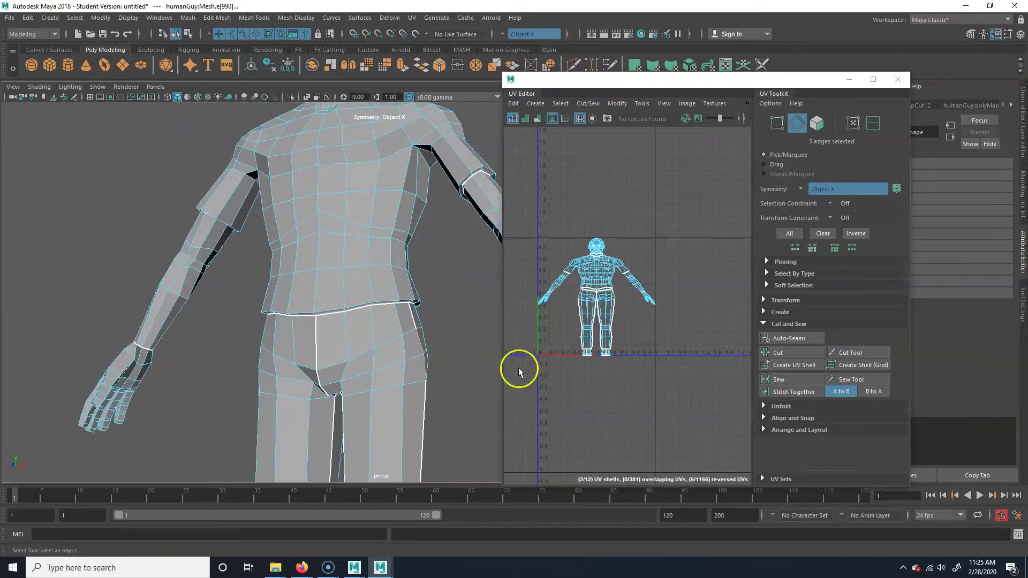
{"action": "left_click", "coordinate": [779, 353]}
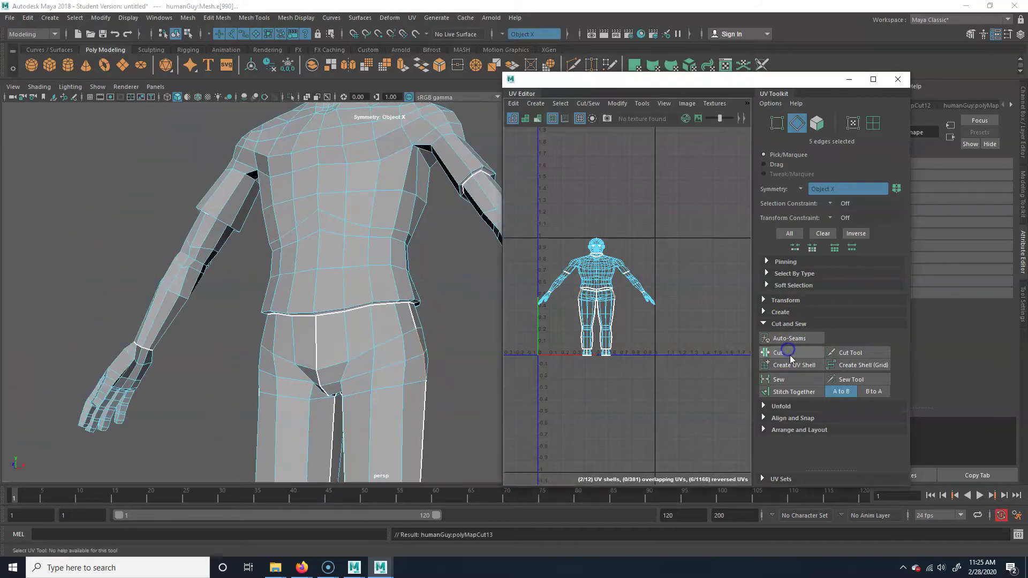
Step: Select the edges running over the shoulders from the front to the back of both arms and cut the UVs along them
{"action": "left_click", "coordinate": [300, 329]}
{"action": "middle_click_drag", "start_coordinate": [350, 227], "coordinate": [345, 369], "text": "alt"}
{"action": "left_click_drag", "start_coordinate": [345, 369], "coordinate": [384, 374], "text": "alt"}
{"action": "right_click_drag", "start_coordinate": [383, 374], "coordinate": [434, 353], "text": "alt"}
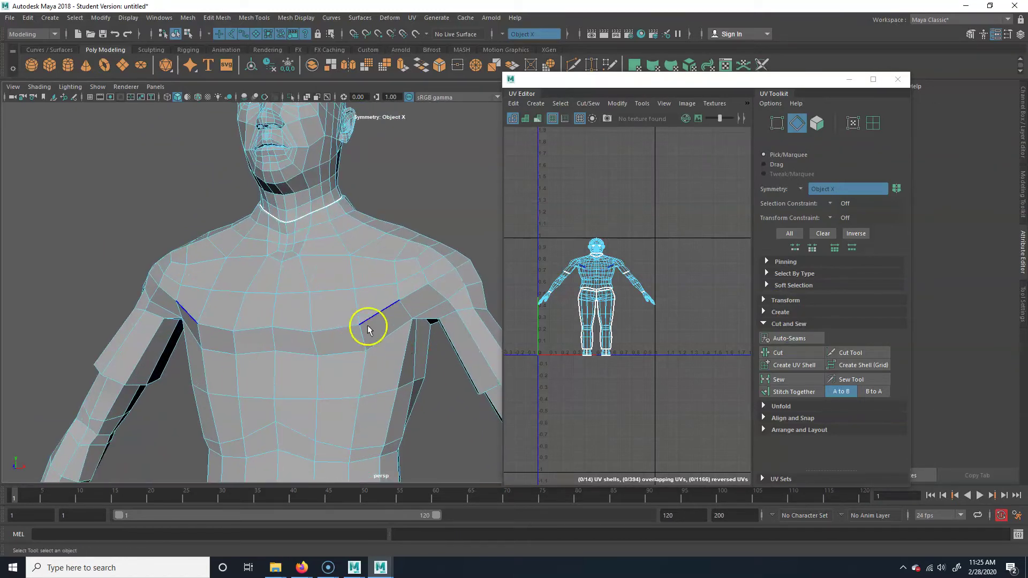
{"action": "double_click", "coordinate": [394, 275]}
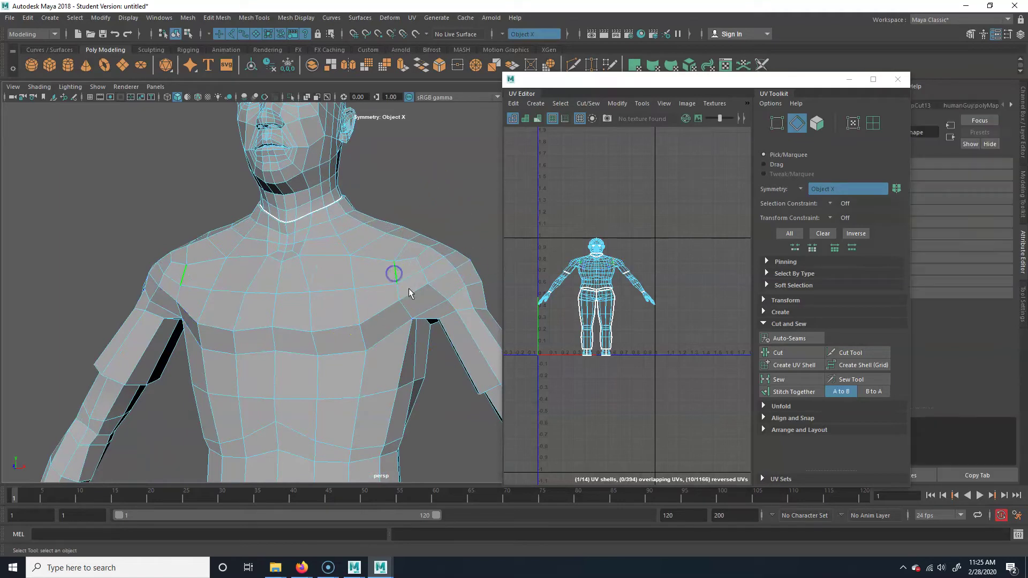
{"action": "left_click_drag", "start_coordinate": [445, 344], "coordinate": [385, 306], "text": "alt"}
{"action": "left_click", "coordinate": [270, 296], "text": "shift"}
{"action": "left_click", "coordinate": [777, 353]}
Step: Select the sleeves' underside edges from the armpits to the sleeve hems on both arms and cut the UVs along them
{"action": "left_click_drag", "start_coordinate": [407, 268], "coordinate": [283, 276], "text": "alt"}
{"action": "left_click", "coordinate": [273, 255]}
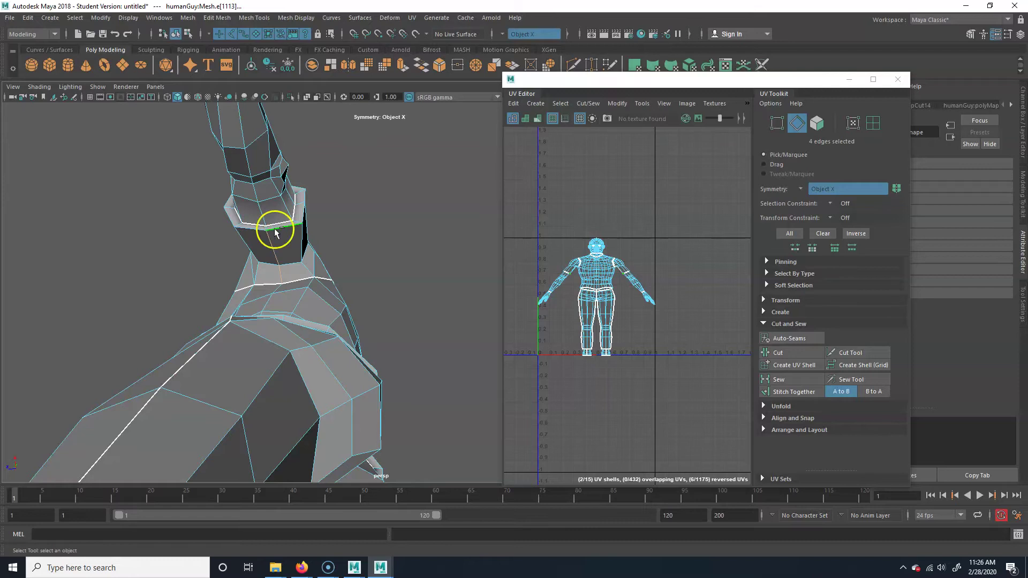
{"action": "left_click_drag", "start_coordinate": [253, 298], "coordinate": [284, 309], "text": "alt"}
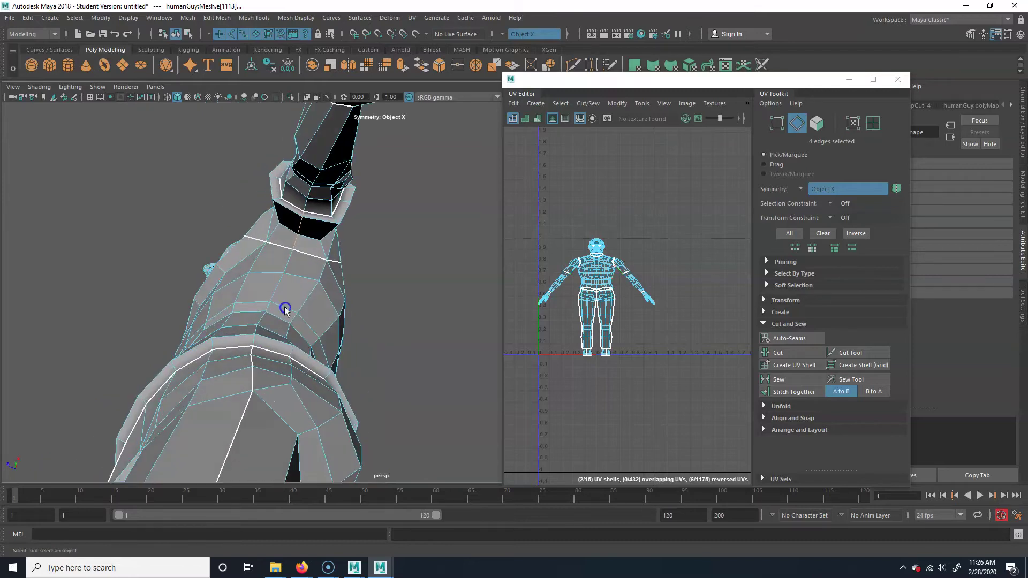
{"action": "left_click", "coordinate": [786, 354]}
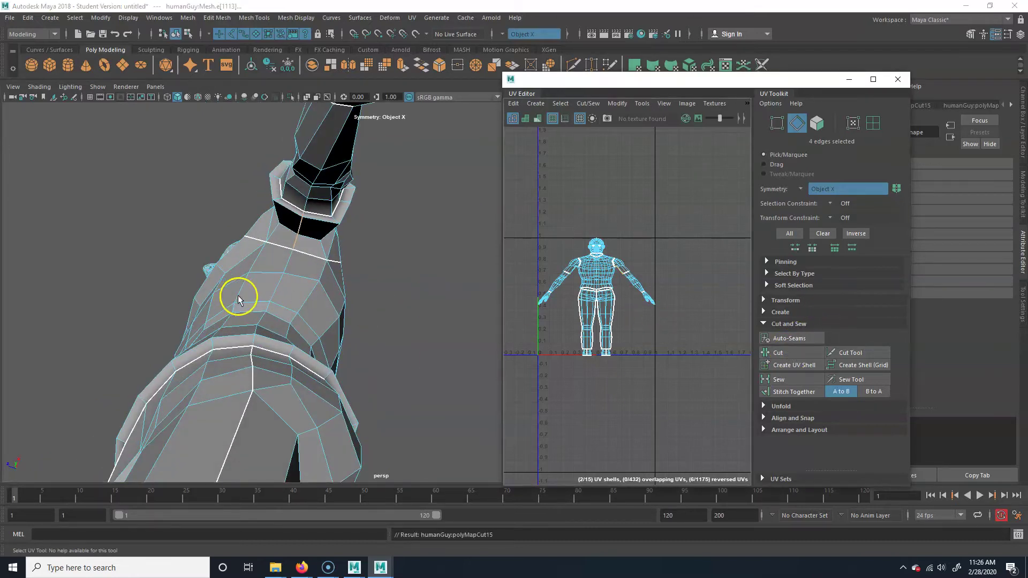
{"action": "left_click_drag", "start_coordinate": [227, 269], "coordinate": [271, 285], "text": "alt"}
{"action": "right_click_drag", "start_coordinate": [271, 285], "coordinate": [300, 308], "text": "alt"}
{"action": "left_click_drag", "start_coordinate": [300, 307], "coordinate": [319, 292], "text": "alt"}
{"action": "right_click_drag", "start_coordinate": [272, 286], "coordinate": [359, 260], "text": "alt"}
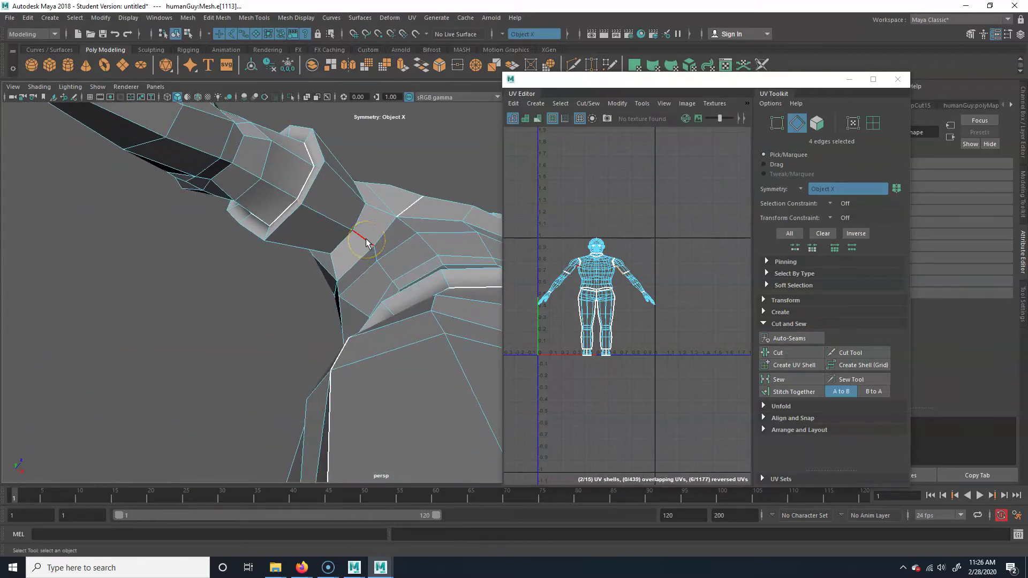
{"action": "left_click_drag", "start_coordinate": [367, 240], "coordinate": [385, 263], "text": "alt"}
{"action": "left_click", "coordinate": [422, 250]}
{"action": "left_click", "coordinate": [377, 265], "text": "shift"}
{"action": "left_click_drag", "start_coordinate": [339, 295], "coordinate": [397, 295], "text": "alt"}
{"action": "double_click", "coordinate": [391, 286], "text": "shift"}
{"action": "left_click_drag", "start_coordinate": [451, 355], "coordinate": [420, 252], "text": "alt"}
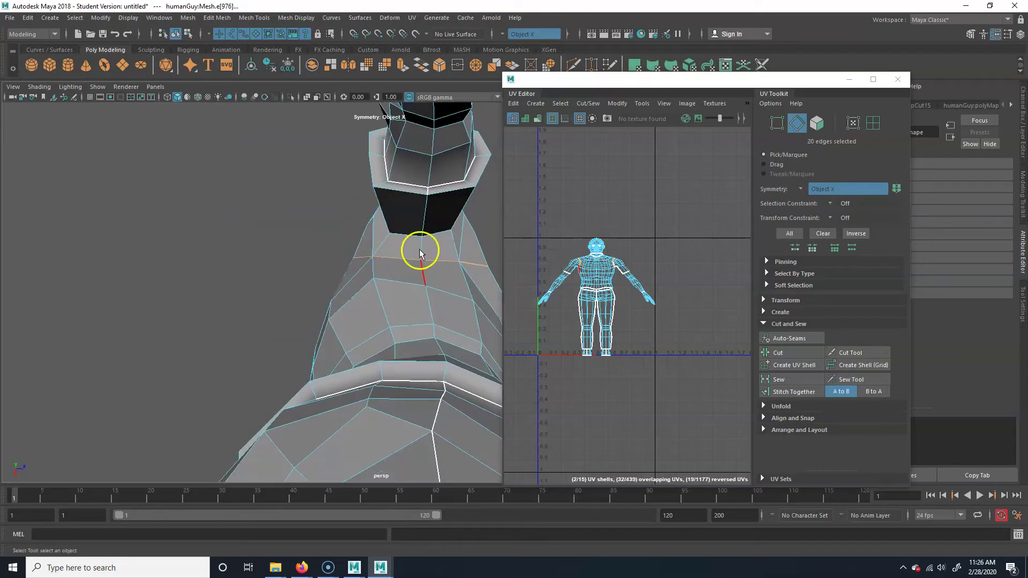
{"action": "left_click", "coordinate": [434, 257]}
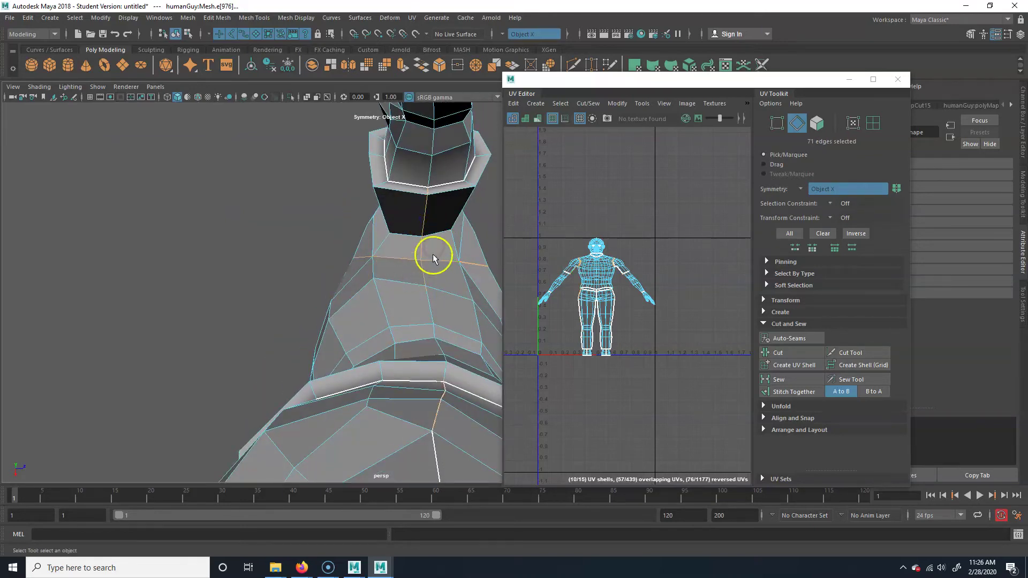
{"action": "left_click_drag", "start_coordinate": [411, 230], "coordinate": [369, 362], "text": "alt"}
{"action": "left_click", "coordinate": [468, 299], "text": "ctrl"}
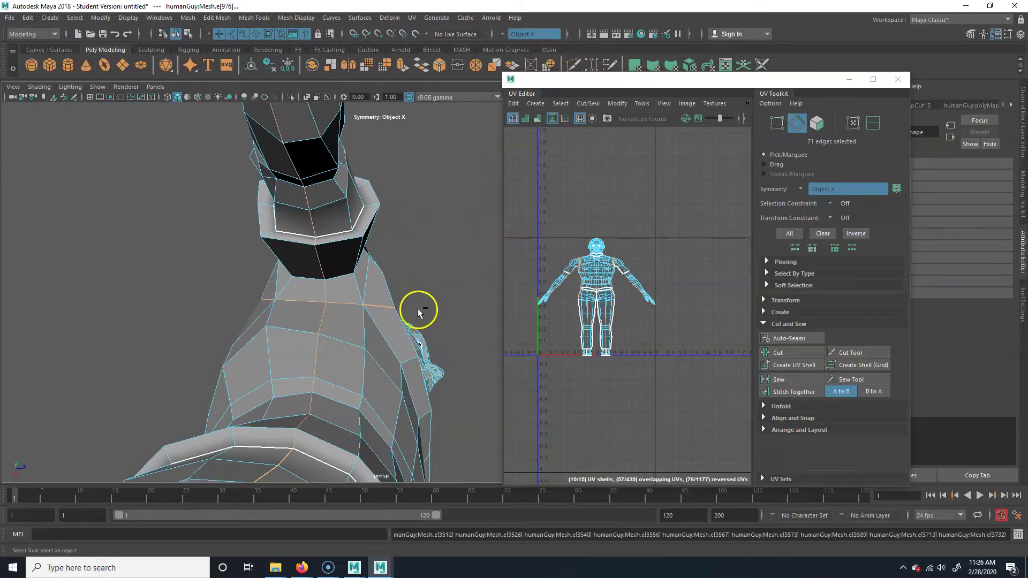
{"action": "left_click_drag", "start_coordinate": [418, 308], "coordinate": [422, 251], "text": "alt"}
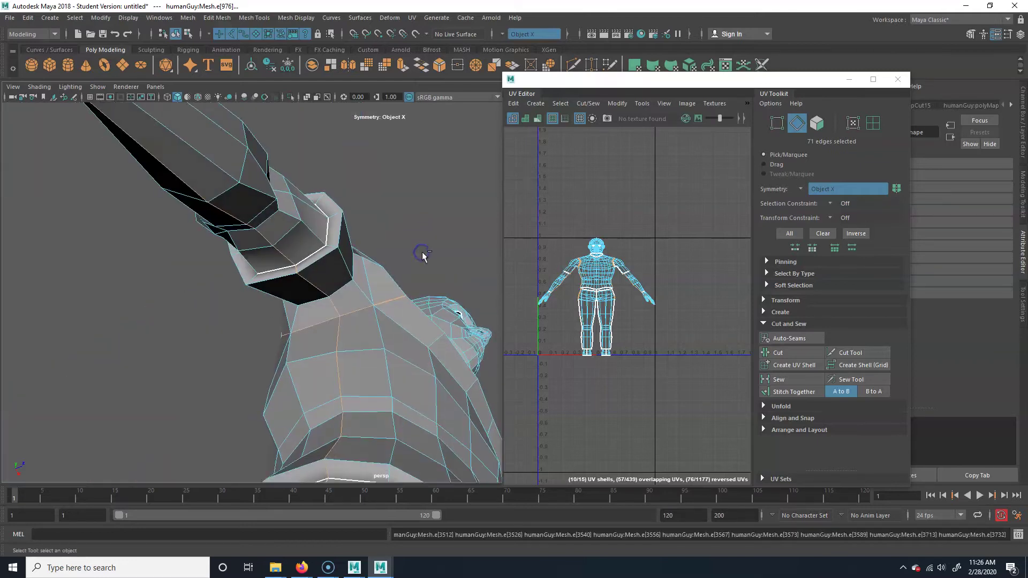
{"action": "left_click", "coordinate": [422, 253]}
Step: Select the armpit edges that close the shoulder seams on both sides and cut the UVs along them
{"action": "left_click", "coordinate": [366, 276]}
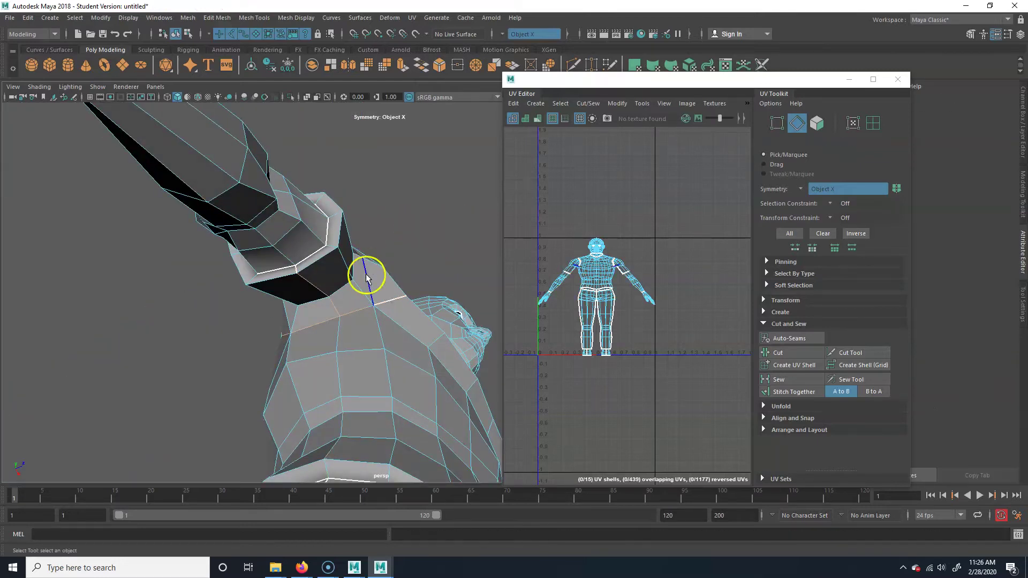
{"action": "left_click", "coordinate": [352, 312]}
{"action": "left_click_drag", "start_coordinate": [236, 332], "coordinate": [299, 330], "text": "alt"}
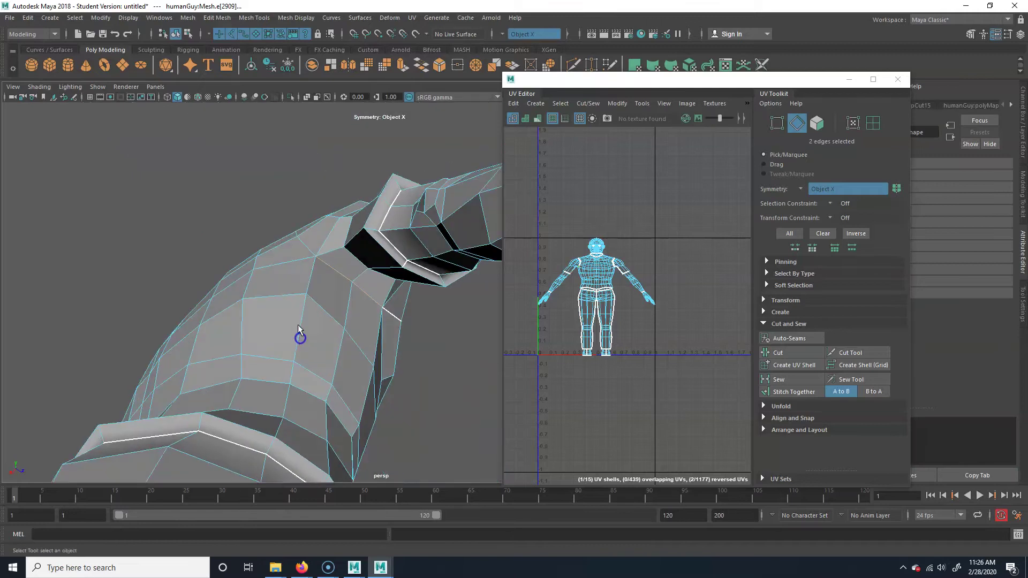
{"action": "left_click_drag", "start_coordinate": [343, 284], "coordinate": [472, 305], "text": "alt"}
{"action": "left_click", "coordinate": [319, 276], "text": "shift"}
{"action": "left_click", "coordinate": [805, 352]}
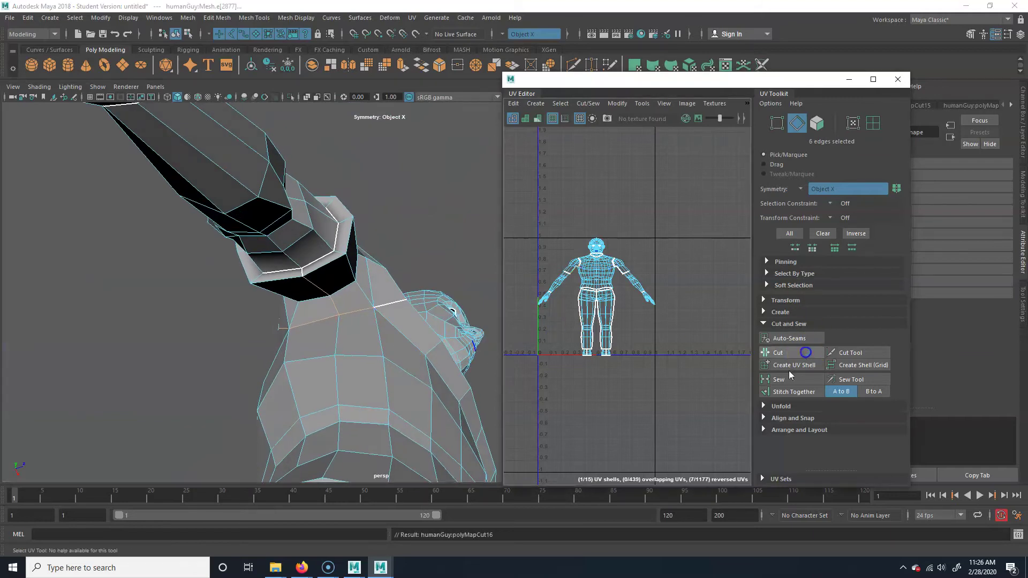
Step: Select the shirt's shoulder-top edges from collar to sleeve and its side edges from armpit to waist, and cut the UVs along them
{"action": "left_click_drag", "start_coordinate": [383, 322], "coordinate": [368, 277], "text": "alt"}
{"action": "middle_click_drag", "start_coordinate": [406, 381], "coordinate": [363, 268], "text": "alt"}
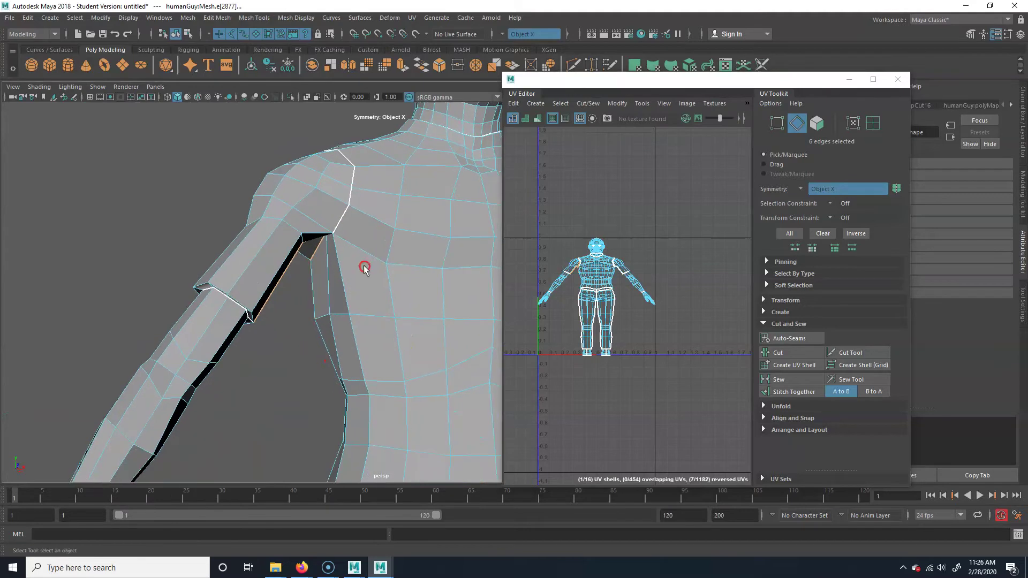
{"action": "right_click_drag", "start_coordinate": [422, 349], "coordinate": [250, 353], "text": "alt"}
{"action": "middle_click_drag", "start_coordinate": [415, 351], "coordinate": [333, 323], "text": "alt"}
{"action": "left_click_drag", "start_coordinate": [332, 323], "coordinate": [351, 354], "text": "alt"}
{"action": "left_click_drag", "start_coordinate": [271, 230], "coordinate": [335, 254], "text": "alt"}
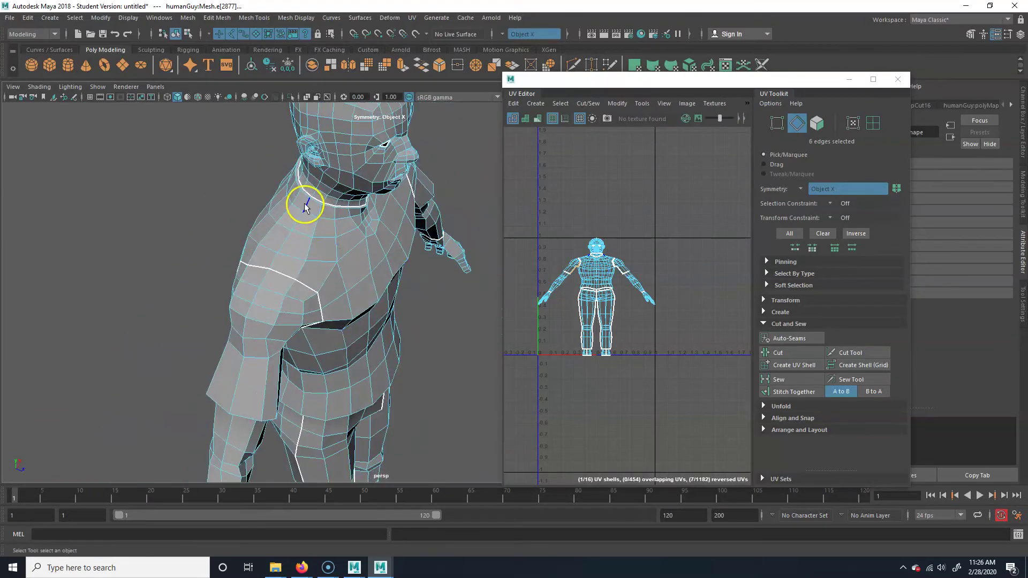
{"action": "right_click_drag", "start_coordinate": [294, 216], "coordinate": [415, 211], "text": "alt"}
{"action": "middle_click_drag", "start_coordinate": [286, 200], "coordinate": [376, 278], "text": "alt"}
{"action": "left_click_drag", "start_coordinate": [377, 278], "coordinate": [353, 289], "text": "alt"}
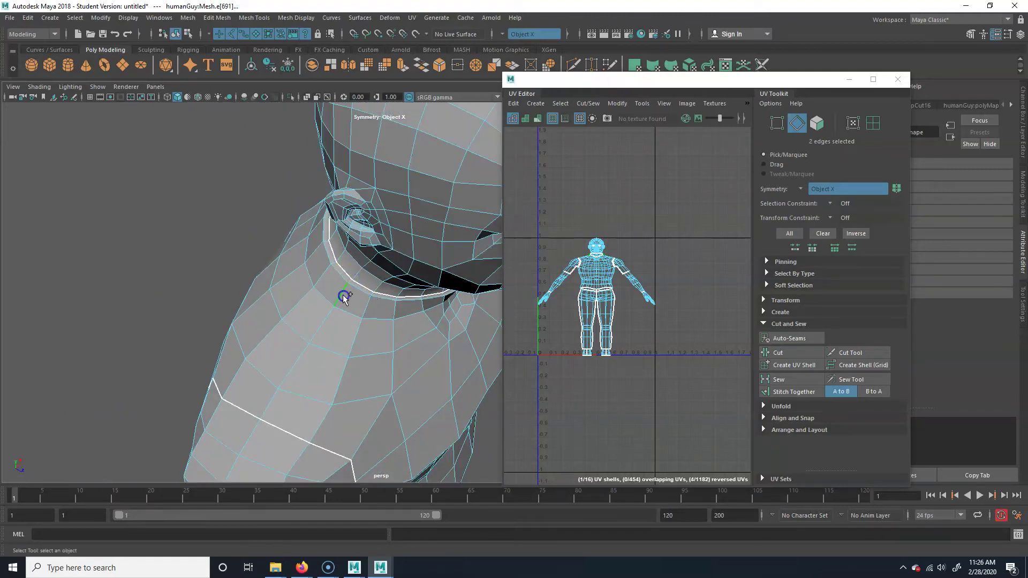
{"action": "left_click", "coordinate": [303, 372], "text": "shift"}
{"action": "left_click", "coordinate": [271, 402], "text": "shift"}
{"action": "left_click_drag", "start_coordinate": [351, 395], "coordinate": [333, 246], "text": "alt"}
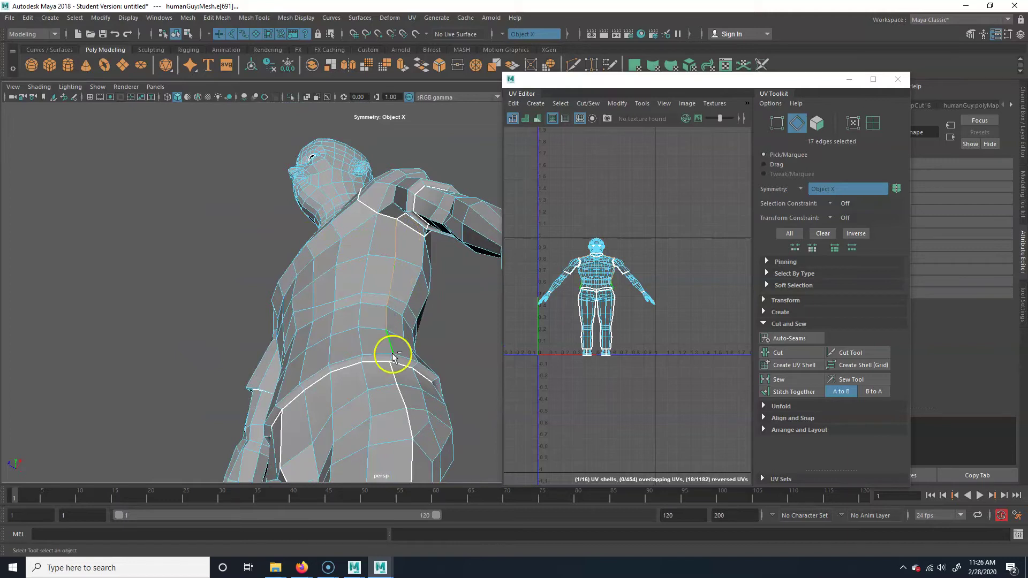
{"action": "left_click_drag", "start_coordinate": [392, 362], "coordinate": [389, 245], "text": "alt"}
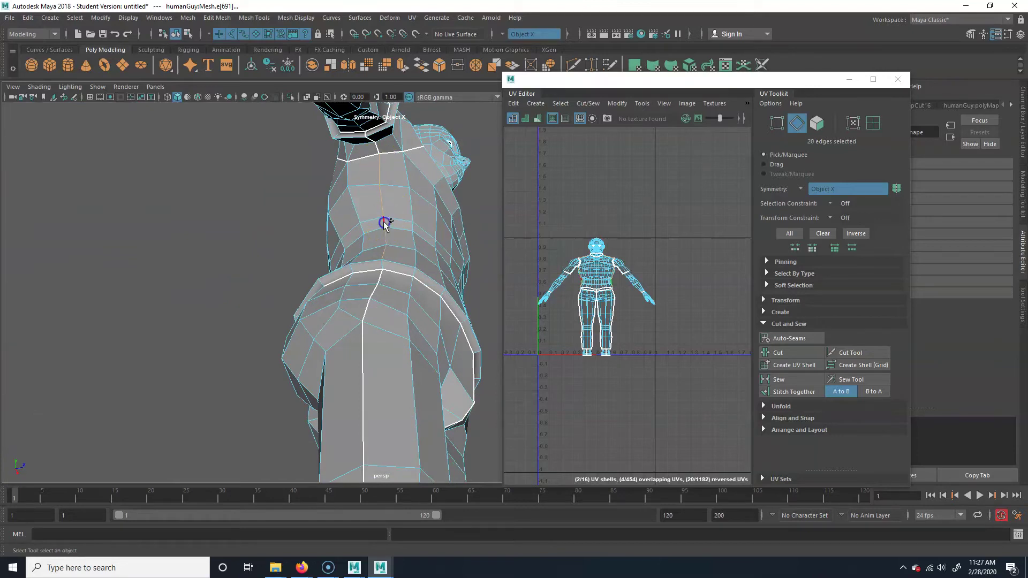
{"action": "left_click_drag", "start_coordinate": [383, 266], "coordinate": [263, 389], "text": "alt"}
{"action": "left_click", "coordinate": [786, 354]}
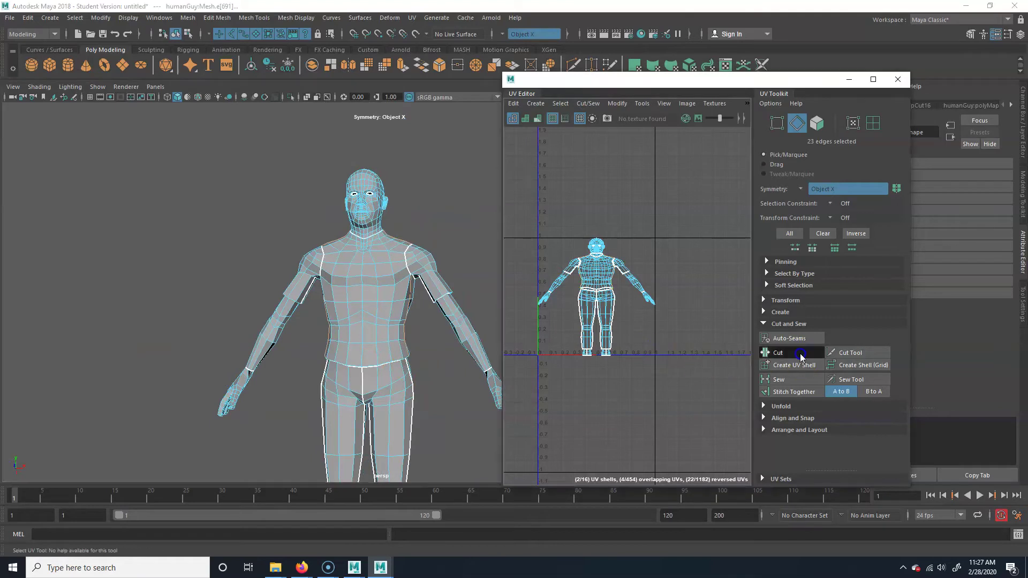
Step: Examine the shirt seams and the arm for the next seam location
{"action": "mouse_move", "coordinate": [350, 325]}
{"action": "left_mouse_down", "text": "alt"}
{"action": "mouse_move", "coordinate": [223, 341]}
{"action": "mouse_move", "coordinate": [361, 340]}
{"action": "left_mouse_up", "text": "alt"}
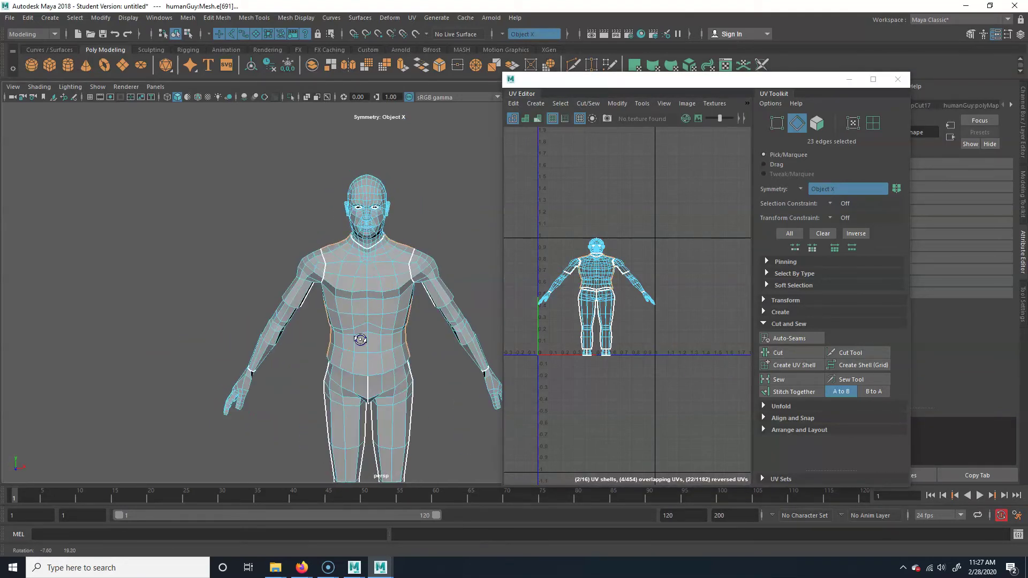
{"action": "right_click_drag", "start_coordinate": [273, 359], "coordinate": [460, 356], "text": "alt"}
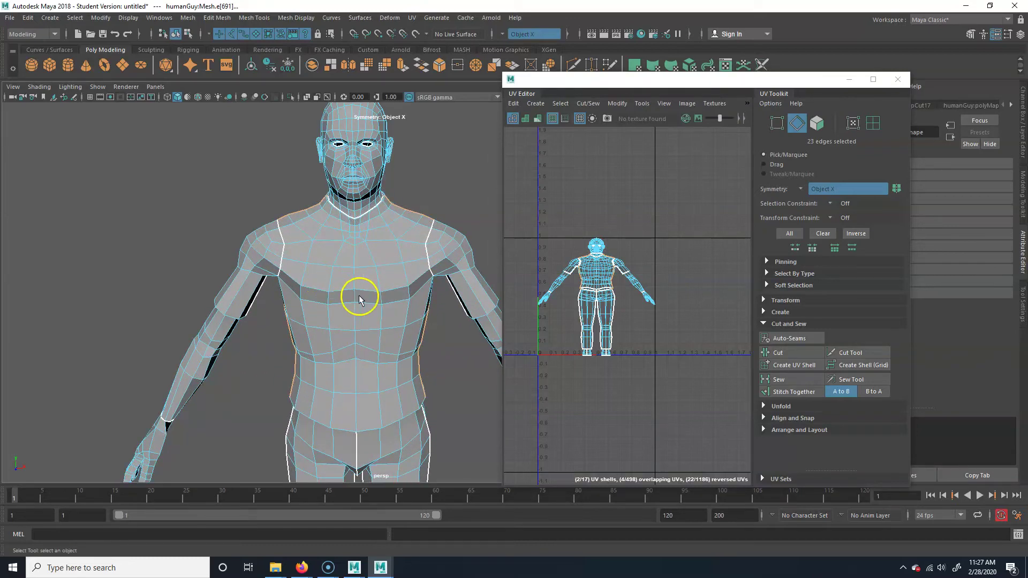
{"action": "middle_click_drag", "start_coordinate": [378, 395], "coordinate": [360, 368], "text": "alt"}
{"action": "left_click_drag", "start_coordinate": [216, 207], "coordinate": [355, 195], "text": "alt"}
{"action": "middle_click_drag", "start_coordinate": [392, 316], "coordinate": [274, 202], "text": "alt"}
{"action": "left_click_drag", "start_coordinate": [313, 241], "coordinate": [396, 215], "text": "alt"}
{"action": "middle_click_drag", "start_coordinate": [473, 215], "coordinate": [180, 268], "text": "alt"}
{"action": "right_click_drag", "start_coordinate": [214, 267], "coordinate": [339, 272], "text": "alt"}
{"action": "left_click_drag", "start_coordinate": [339, 272], "coordinate": [297, 224], "text": "alt"}
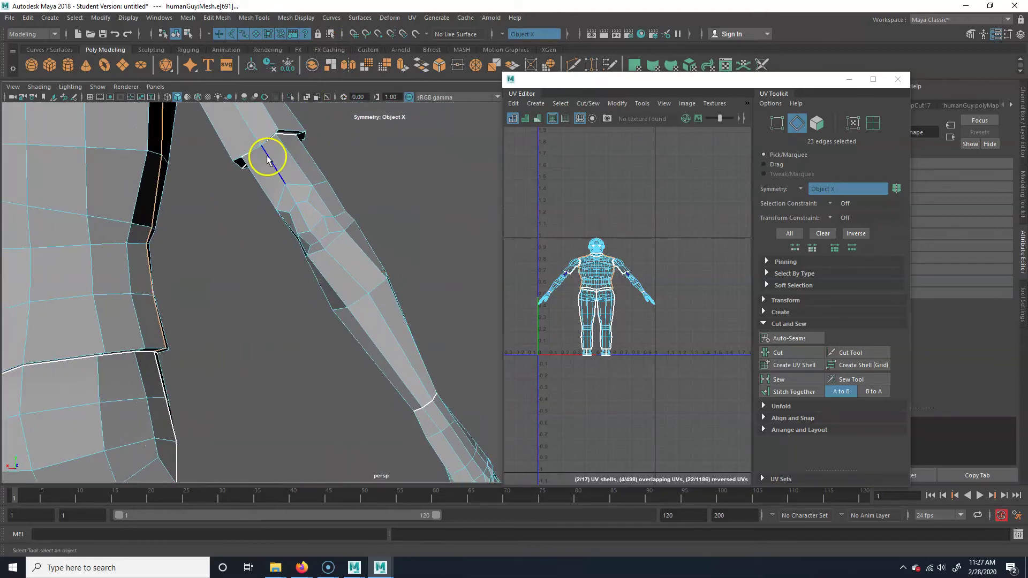
{"action": "left_click_drag", "start_coordinate": [267, 158], "coordinate": [292, 204], "text": "alt"}
{"action": "double_click", "coordinate": [265, 120]}
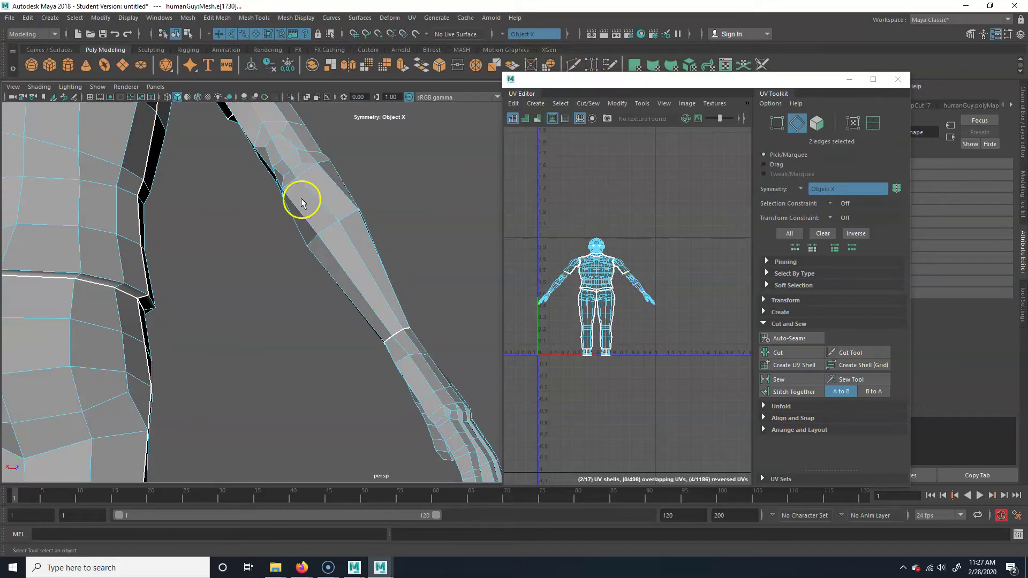
{"action": "left_click", "coordinate": [293, 339]}
Step: Select the edges along the back of both arms from the sleeve hems to the wrists and cut the UVs along them
{"action": "middle_click_drag", "start_coordinate": [339, 307], "coordinate": [392, 439], "text": "alt"}
{"action": "left_click", "coordinate": [314, 239]}
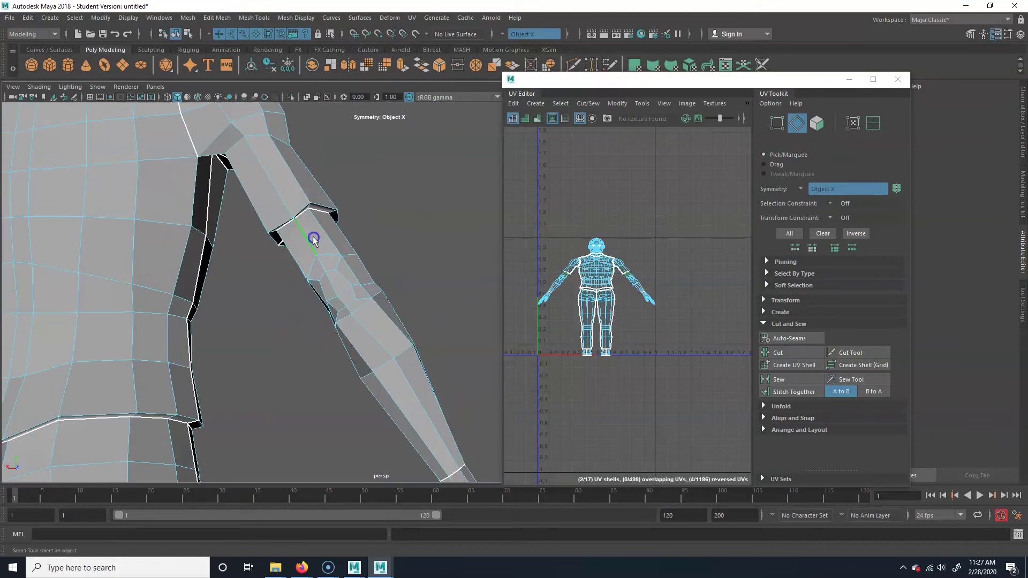
{"action": "left_click", "coordinate": [359, 321], "text": "shift"}
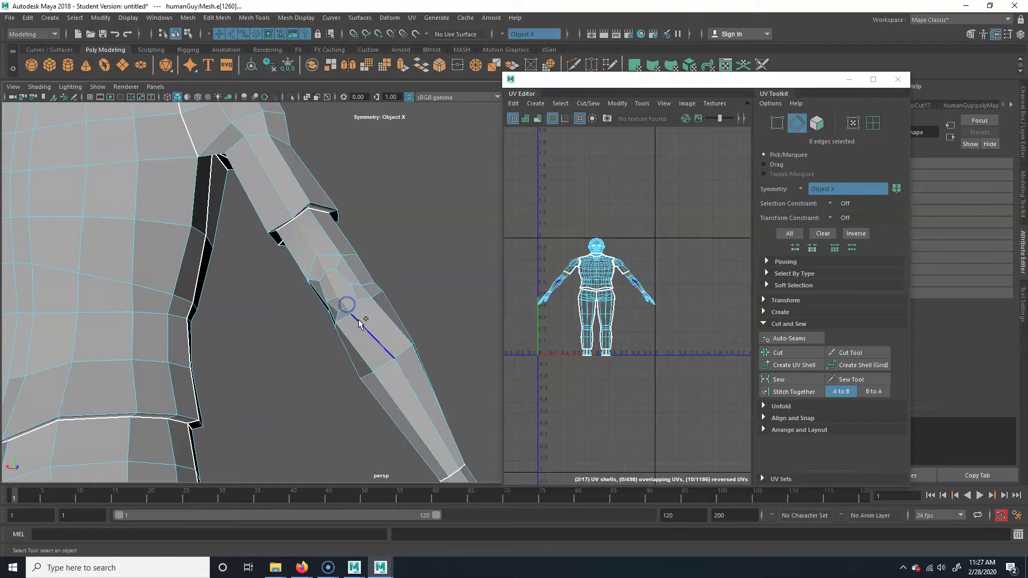
{"action": "double_click", "coordinate": [365, 329], "text": "shift"}
{"action": "middle_click_drag", "start_coordinate": [436, 433], "coordinate": [436, 432], "text": "alt"}
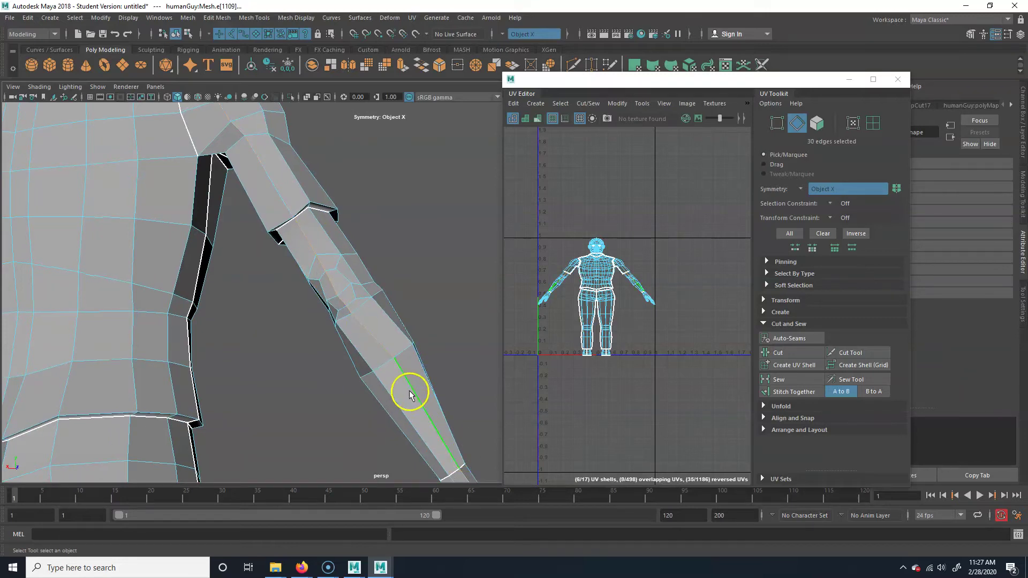
{"action": "middle_click_drag", "start_coordinate": [479, 364], "coordinate": [419, 321], "text": "alt"}
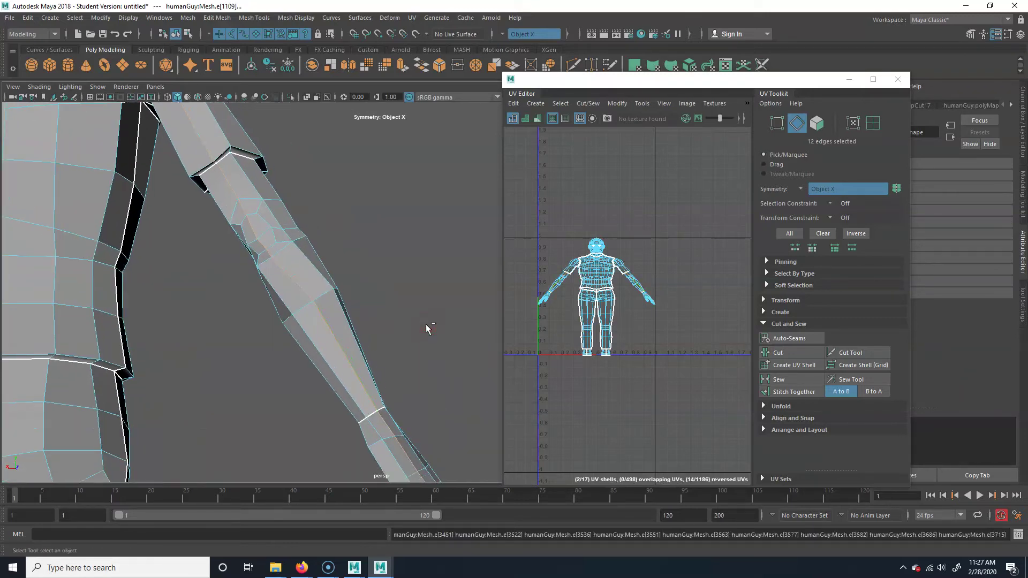
{"action": "double_click", "coordinate": [337, 354]}
{"action": "middle_click_drag", "start_coordinate": [475, 355], "coordinate": [428, 298], "text": "alt"}
{"action": "right_click_drag", "start_coordinate": [397, 262], "coordinate": [306, 267], "text": "alt"}
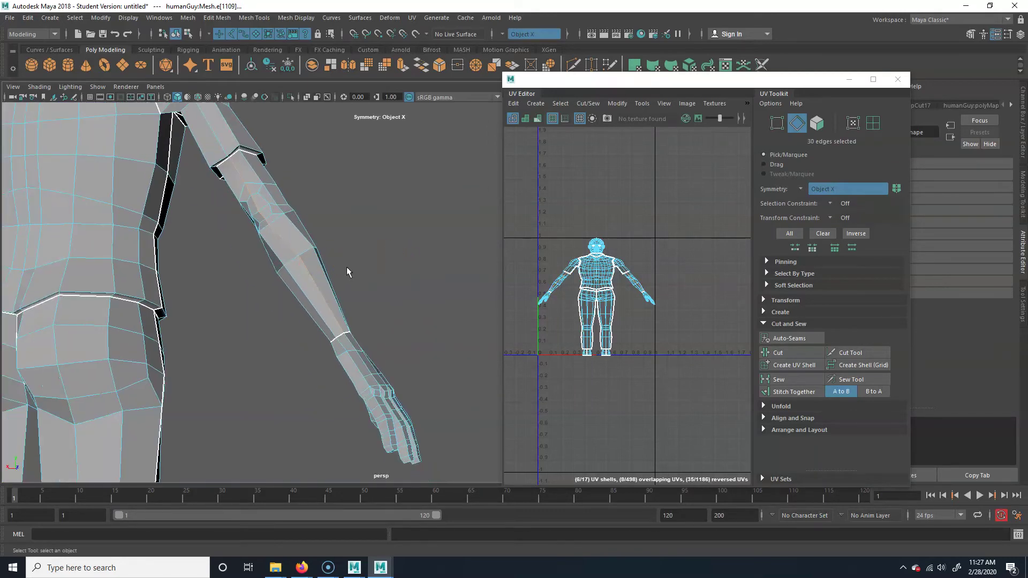
{"action": "key", "text": "ctrl+z"}
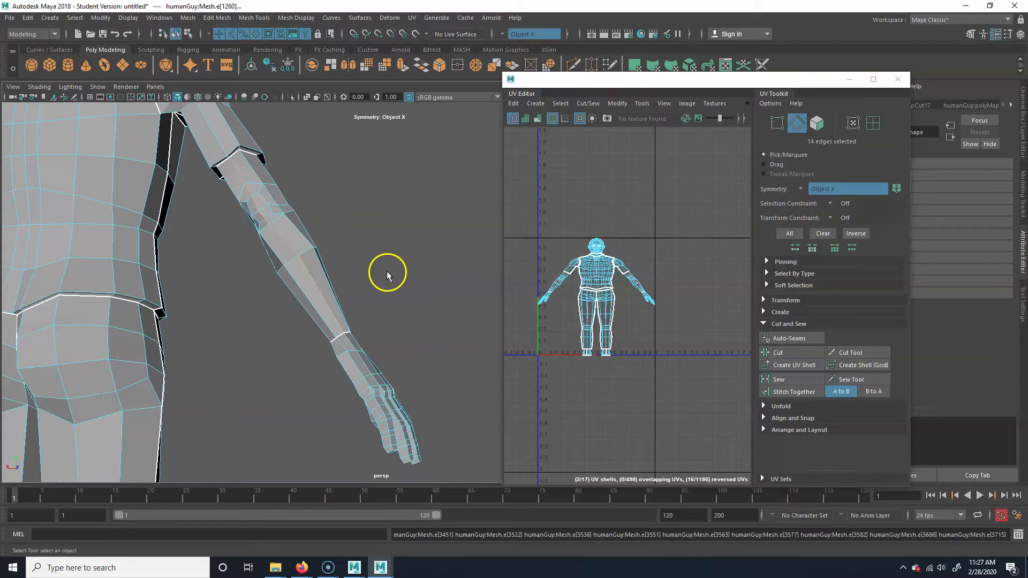
{"action": "left_click", "coordinate": [801, 358]}
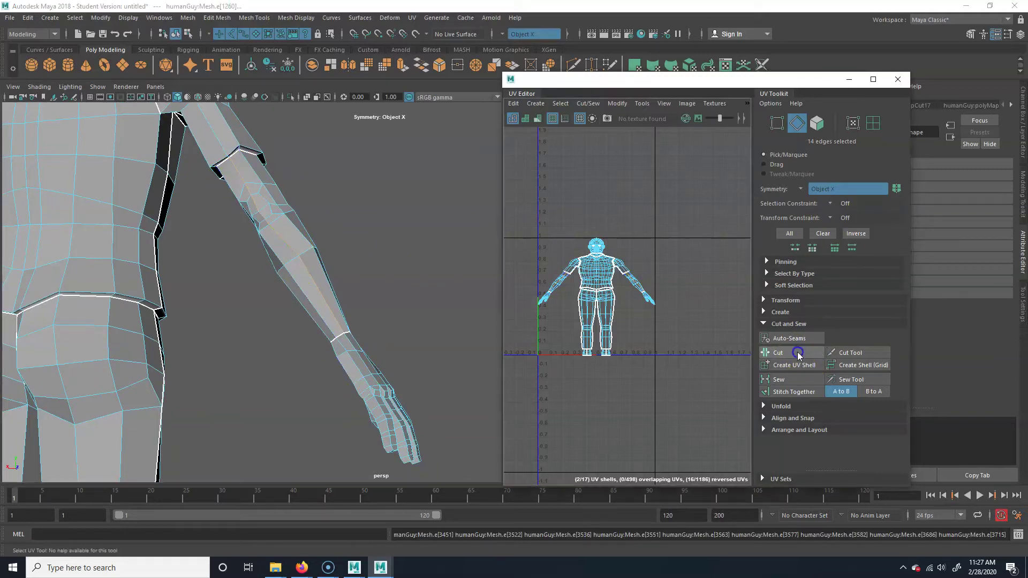
Step: Select the edge loops running down the outer side of the hand and along the sides of the fingers on both hands
{"action": "left_click_drag", "start_coordinate": [197, 324], "coordinate": [537, 323], "text": "alt"}
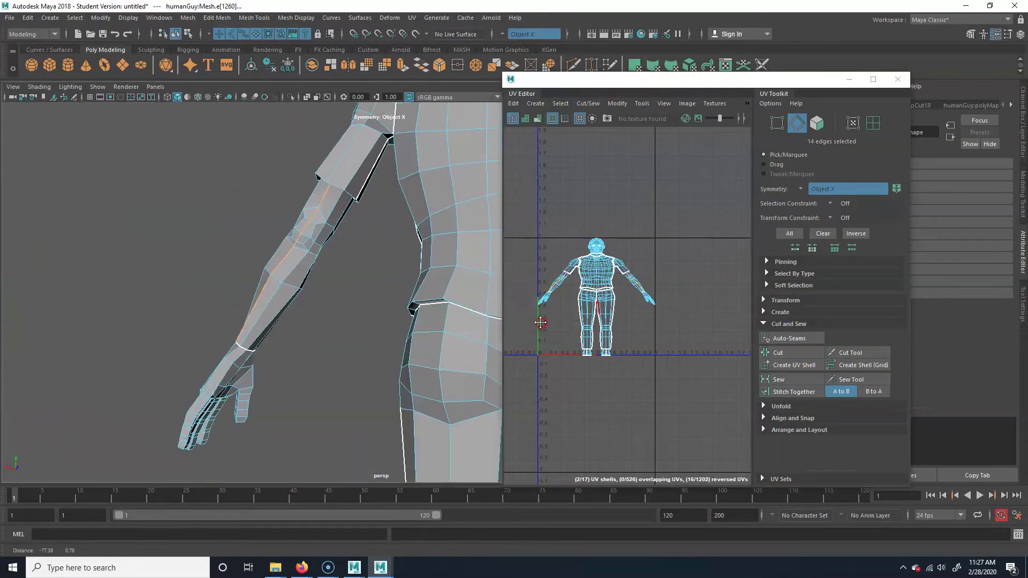
{"action": "middle_click_drag", "start_coordinate": [540, 322], "coordinate": [216, 296], "text": "alt"}
{"action": "mouse_move", "coordinate": [351, 315]}
{"action": "left_mouse_down", "text": "alt"}
{"action": "mouse_move", "coordinate": [315, 316]}
{"action": "mouse_move", "coordinate": [303, 362]}
{"action": "mouse_move", "coordinate": [239, 342]}
{"action": "left_mouse_up", "text": "alt"}
{"action": "right_click_drag", "start_coordinate": [239, 342], "coordinate": [366, 348], "text": "alt"}
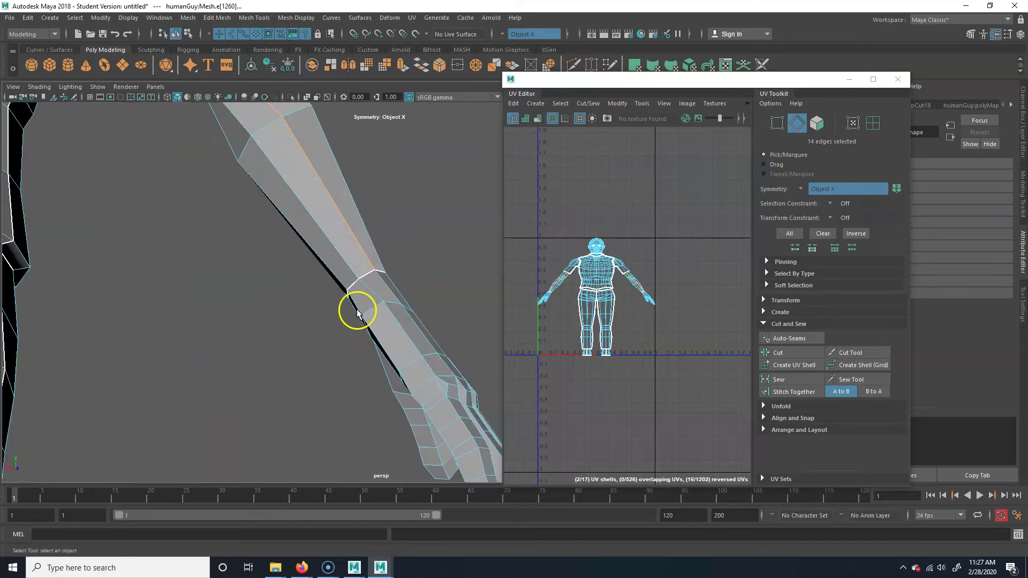
{"action": "left_click_drag", "start_coordinate": [357, 310], "coordinate": [378, 295], "text": "alt"}
{"action": "middle_click_drag", "start_coordinate": [432, 279], "coordinate": [181, 283], "text": "alt"}
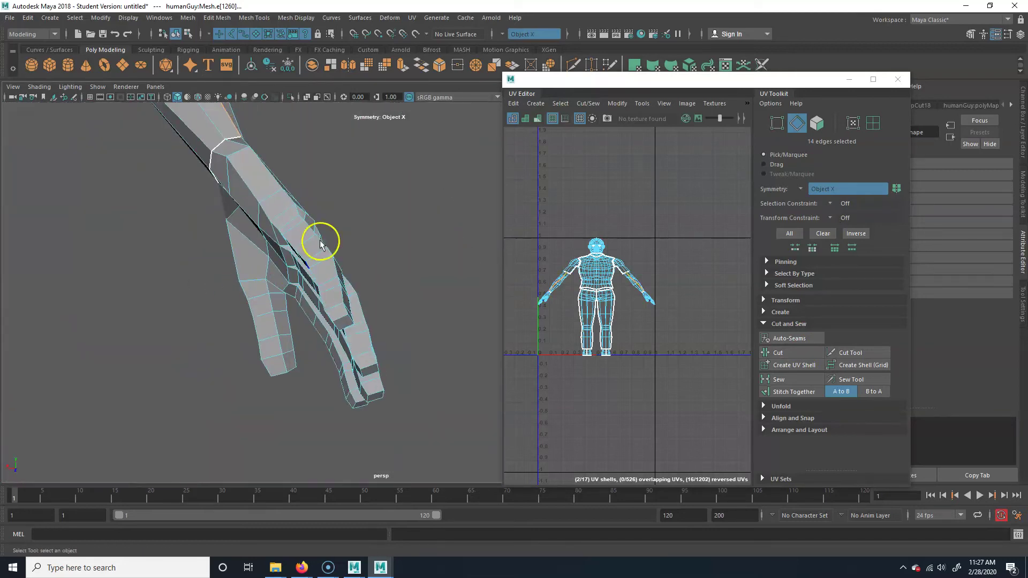
{"action": "left_click", "coordinate": [349, 148]}
{"action": "left_click", "coordinate": [220, 158]}
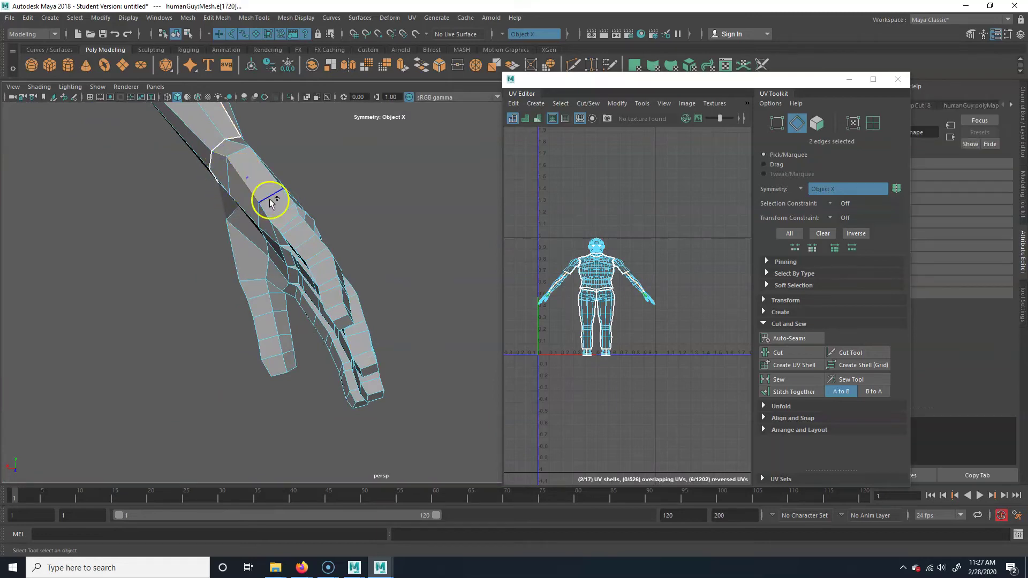
{"action": "double_click", "coordinate": [348, 321]}
{"action": "left_click_drag", "start_coordinate": [348, 321], "coordinate": [289, 310], "text": "alt"}
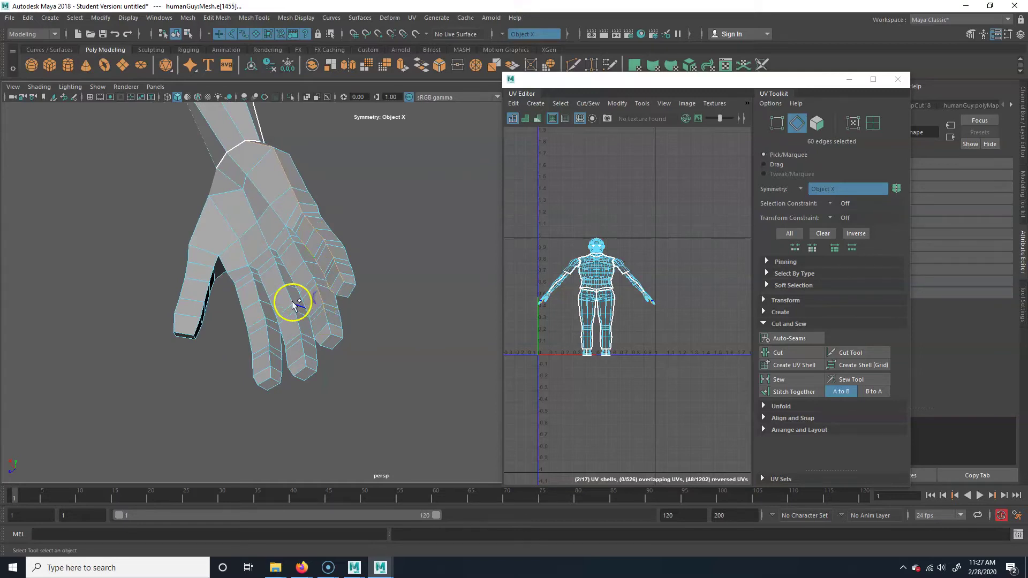
{"action": "double_click", "coordinate": [261, 313], "text": "shift"}
{"action": "double_click", "coordinate": [246, 318], "text": "shift"}
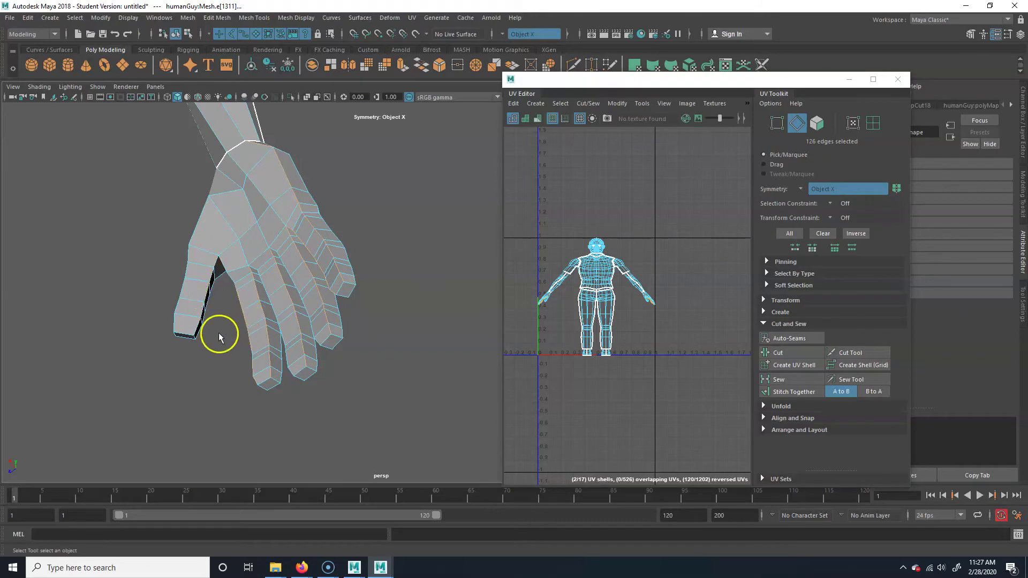
Step: Add the remaining finger side edges to the hand seam selection and cut the UVs along it to split palm from back
{"action": "left_click_drag", "start_coordinate": [214, 230], "coordinate": [442, 213], "text": "alt"}
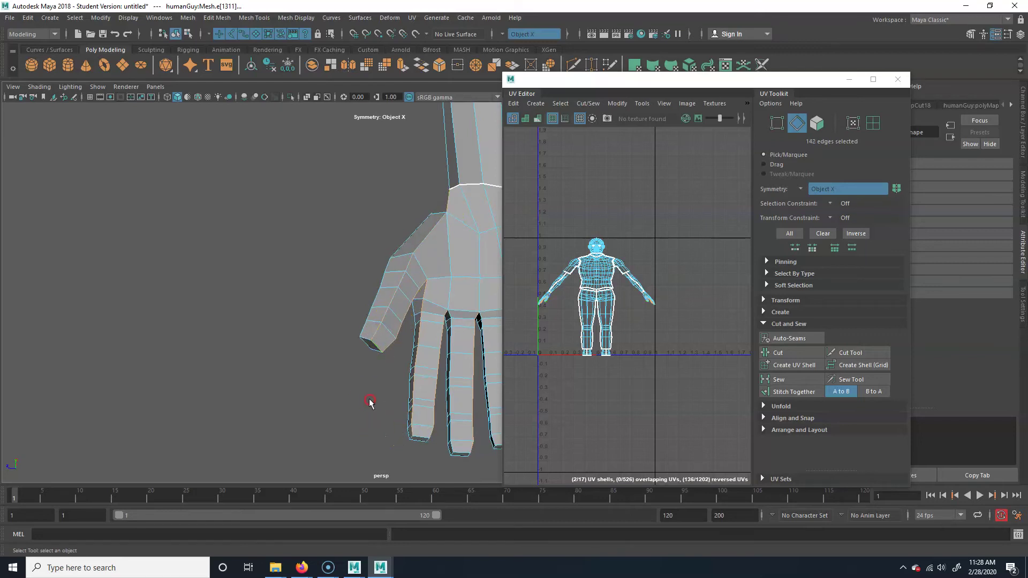
{"action": "left_click_drag", "start_coordinate": [307, 369], "coordinate": [329, 372], "text": "alt"}
{"action": "middle_click_drag", "start_coordinate": [329, 373], "coordinate": [317, 359], "text": "alt"}
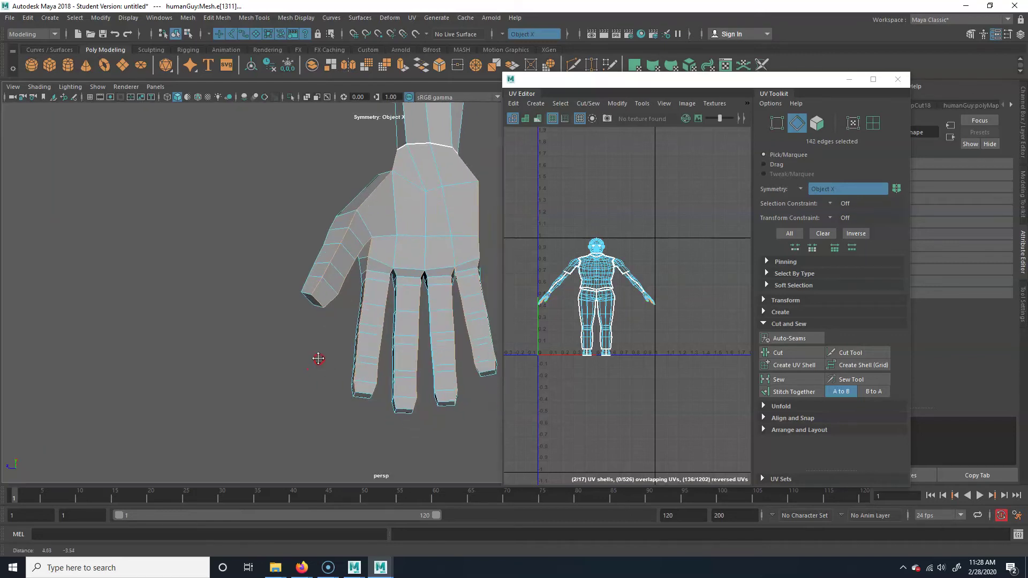
{"action": "left_click", "coordinate": [447, 400], "text": "shift"}
{"action": "double_click", "coordinate": [394, 388], "text": "shift"}
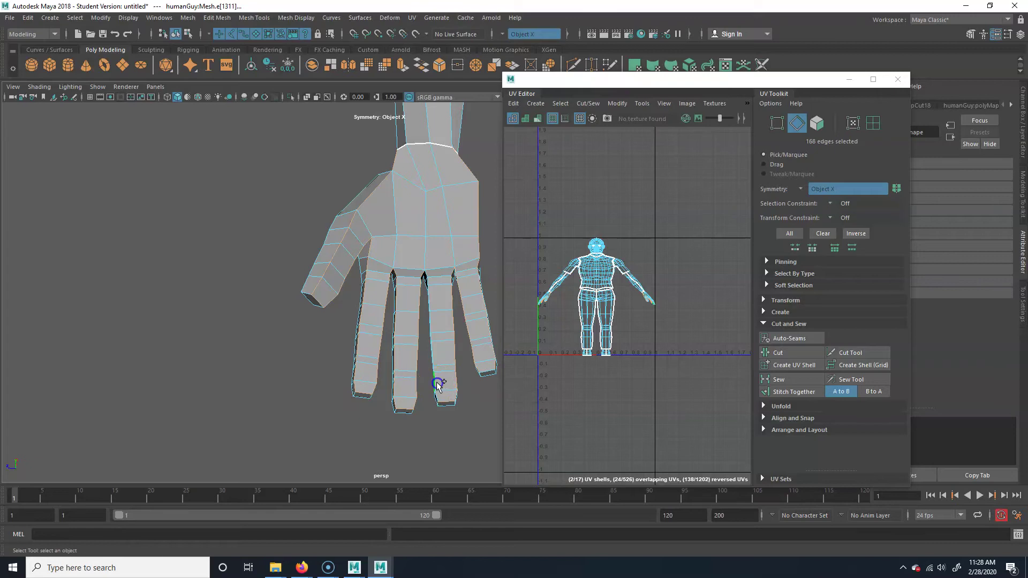
{"action": "left_click_drag", "start_coordinate": [455, 376], "coordinate": [412, 366], "text": "alt"}
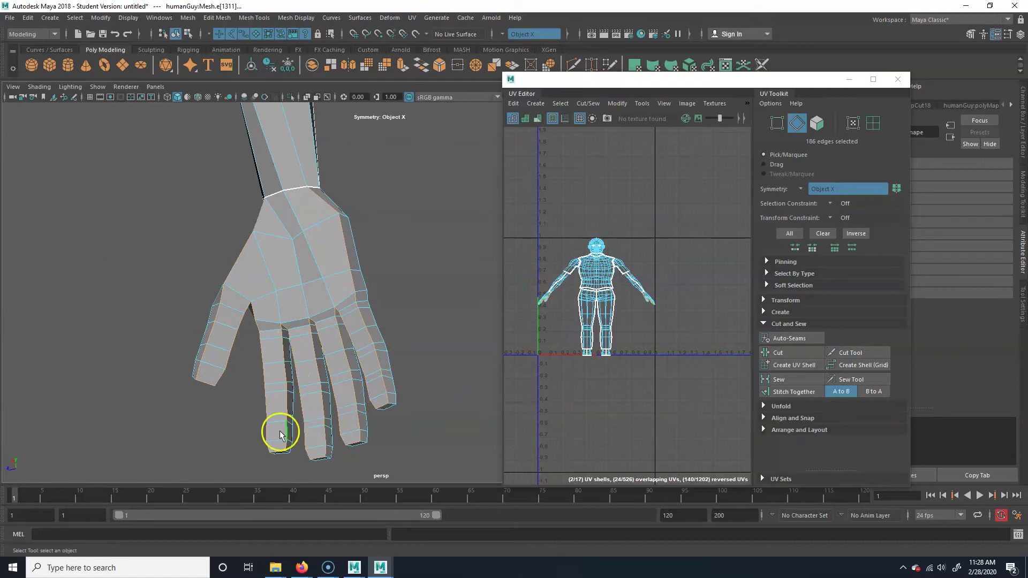
{"action": "left_click_drag", "start_coordinate": [268, 193], "coordinate": [303, 298], "text": "alt"}
{"action": "middle_click_drag", "start_coordinate": [381, 251], "coordinate": [217, 254], "text": "alt"}
{"action": "left_click", "coordinate": [777, 351]}
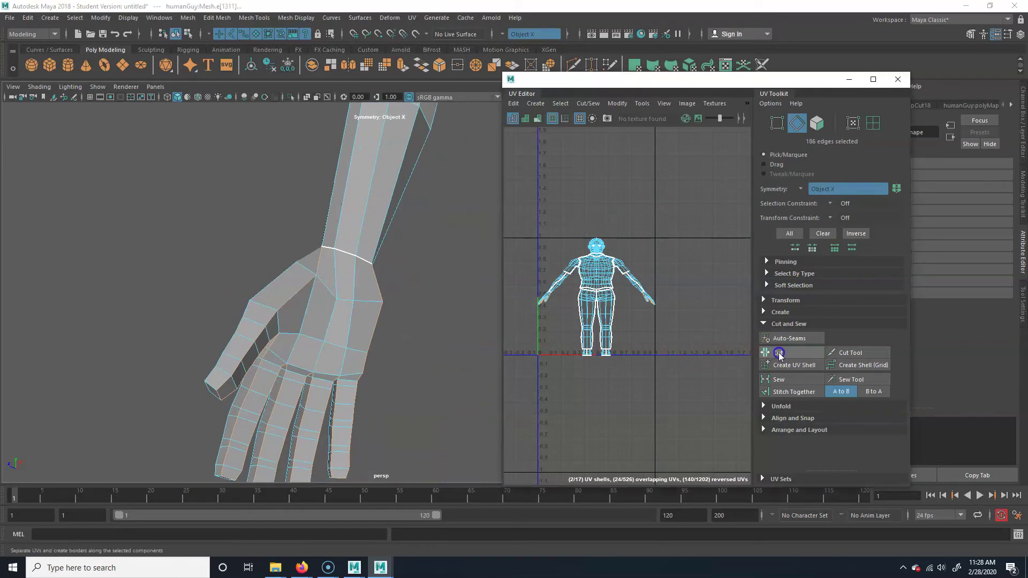
Step: Examine the new hand seams from several angles along with the seams on the rest of the body
{"action": "right_click_drag", "start_coordinate": [110, 329], "coordinate": [129, 270], "text": "alt"}
{"action": "left_click_drag", "start_coordinate": [130, 270], "coordinate": [233, 322], "text": "alt"}
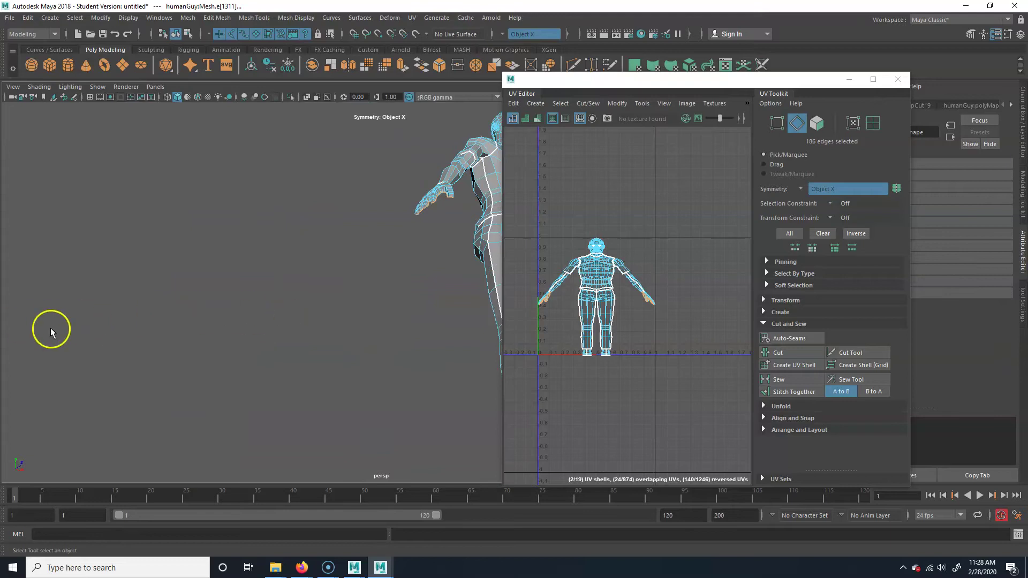
{"action": "middle_click_drag", "start_coordinate": [333, 310], "coordinate": [70, 317], "text": "alt"}
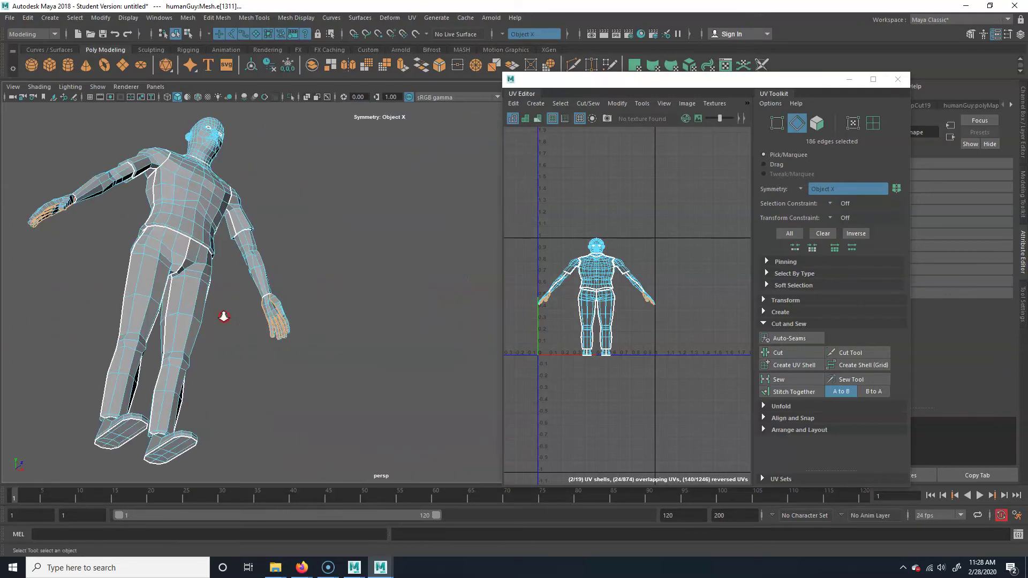
{"action": "right_click_drag", "start_coordinate": [223, 315], "coordinate": [371, 314], "text": "alt"}
{"action": "middle_click_drag", "start_coordinate": [212, 280], "coordinate": [327, 237], "text": "alt"}
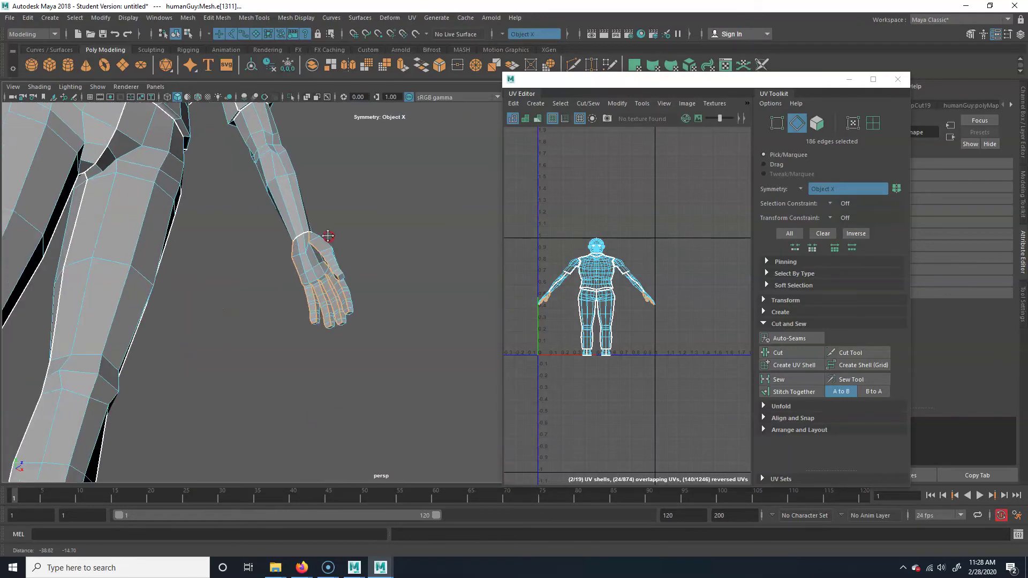
{"action": "left_click_drag", "start_coordinate": [365, 294], "coordinate": [383, 299], "text": "alt"}
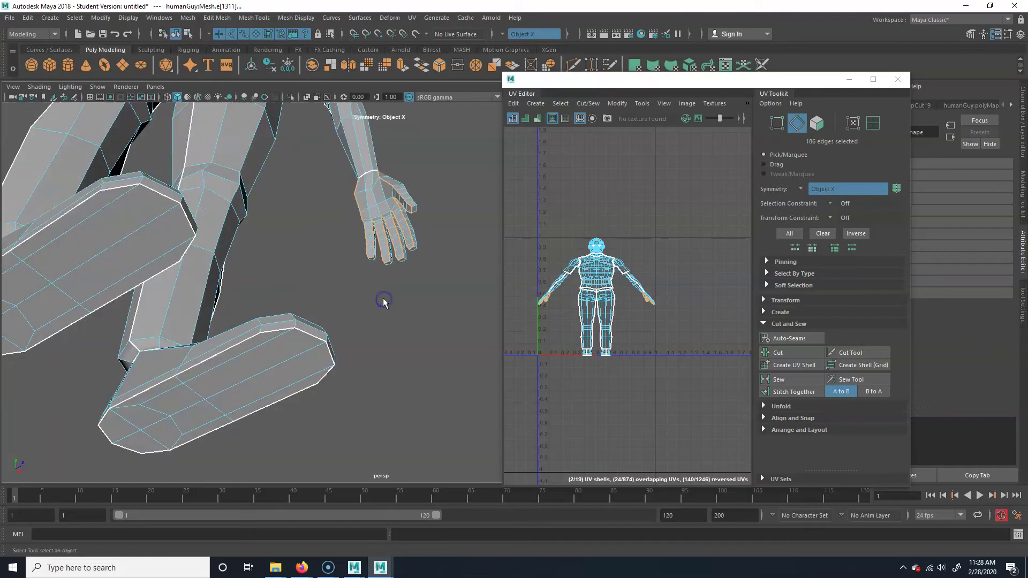
{"action": "left_click_drag", "start_coordinate": [449, 307], "coordinate": [388, 348], "text": "alt"}
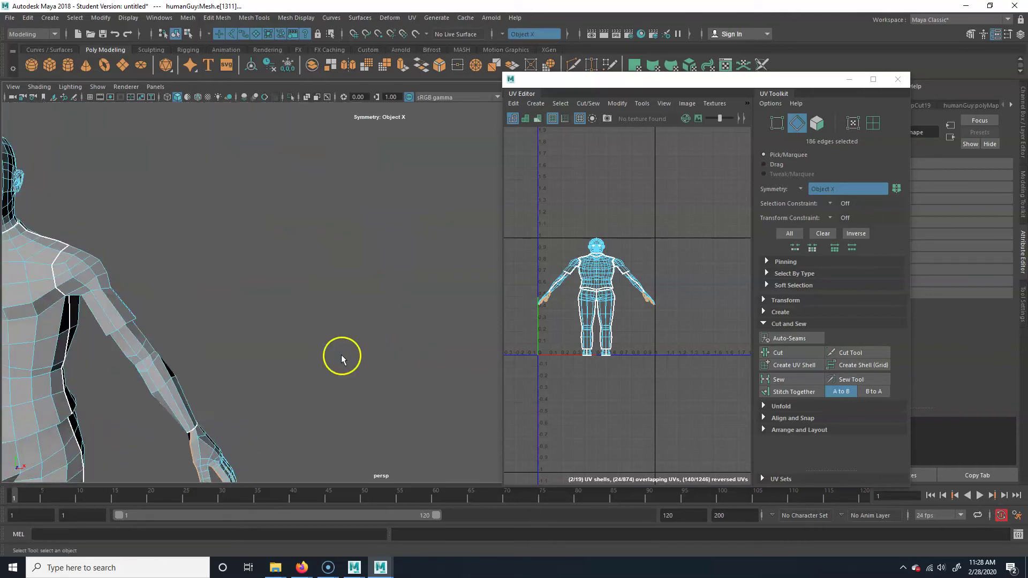
Step: Select the center edges running from the collar seam up the back of the neck to the back of the head
{"action": "right_click_drag", "start_coordinate": [342, 355], "coordinate": [204, 302], "text": "alt"}
{"action": "middle_click_drag", "start_coordinate": [358, 215], "coordinate": [479, 248], "text": "alt"}
{"action": "right_click_drag", "start_coordinate": [372, 242], "coordinate": [624, 243], "text": "alt"}
{"action": "middle_click_drag", "start_coordinate": [248, 196], "coordinate": [438, 280], "text": "alt"}
{"action": "left_click_drag", "start_coordinate": [438, 282], "coordinate": [151, 337], "text": "alt"}
{"action": "right_click_drag", "start_coordinate": [151, 336], "coordinate": [463, 341], "text": "alt"}
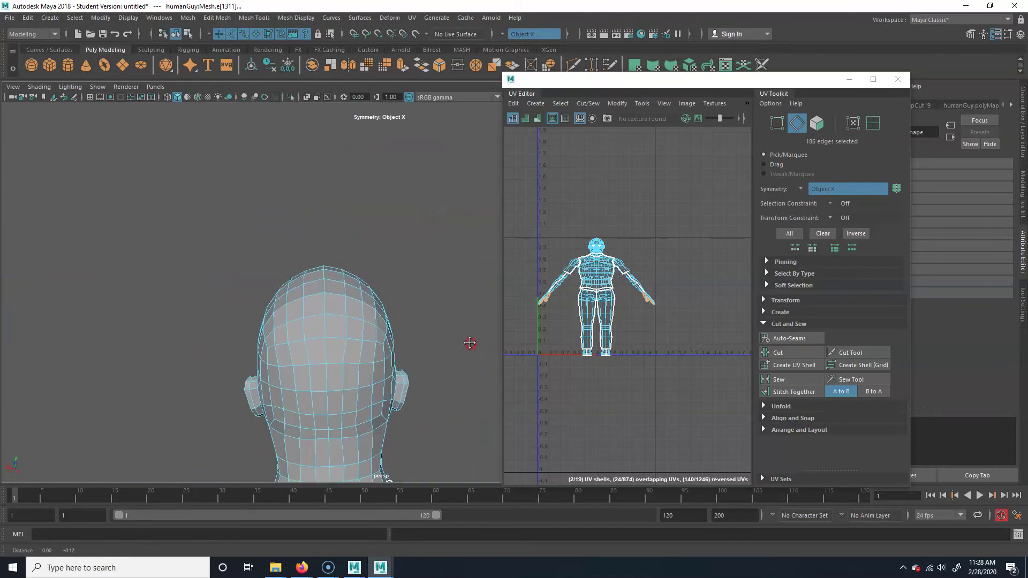
{"action": "middle_click_drag", "start_coordinate": [467, 342], "coordinate": [448, 119], "text": "alt"}
{"action": "middle_click_drag", "start_coordinate": [320, 349], "coordinate": [333, 292], "text": "alt"}
{"action": "left_click", "coordinate": [293, 278]}
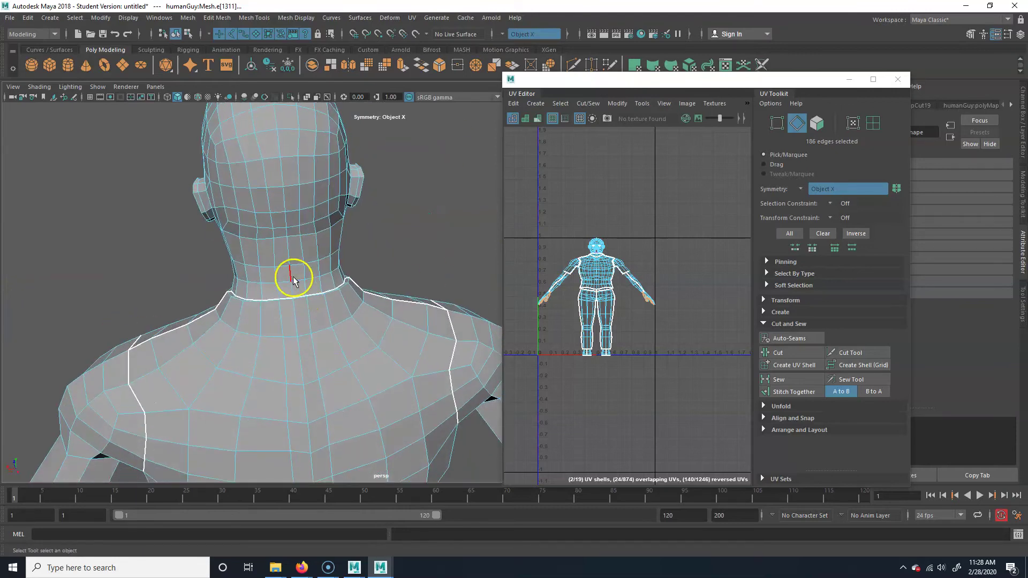
{"action": "left_click", "coordinate": [289, 274], "text": "shift"}
{"action": "left_click", "coordinate": [290, 252], "text": "shift"}
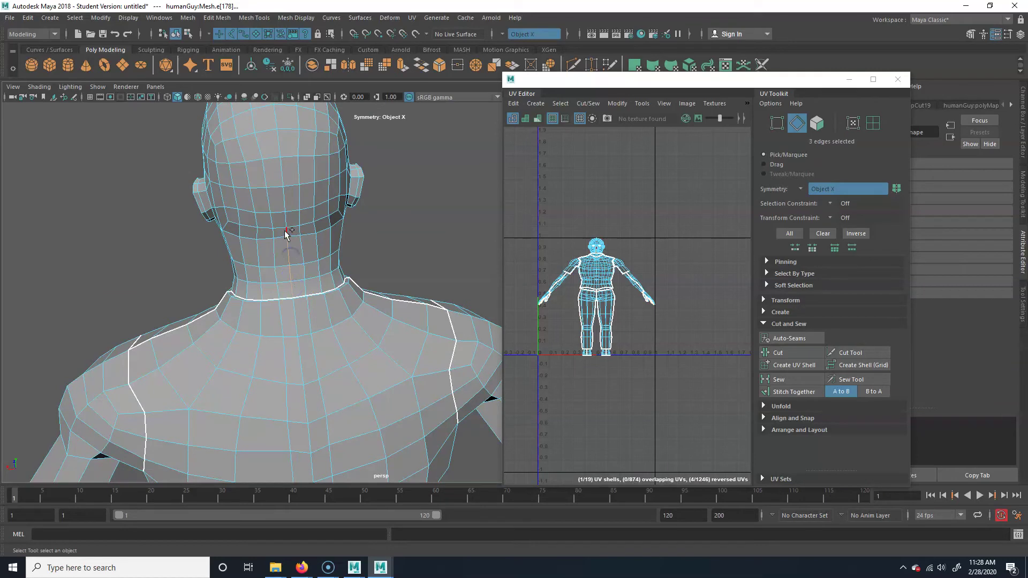
{"action": "left_click", "coordinate": [283, 174], "text": "shift"}
{"action": "left_click_drag", "start_coordinate": [332, 190], "coordinate": [183, 259], "text": "alt"}
{"action": "left_click_drag", "start_coordinate": [200, 325], "coordinate": [266, 300], "text": "alt"}
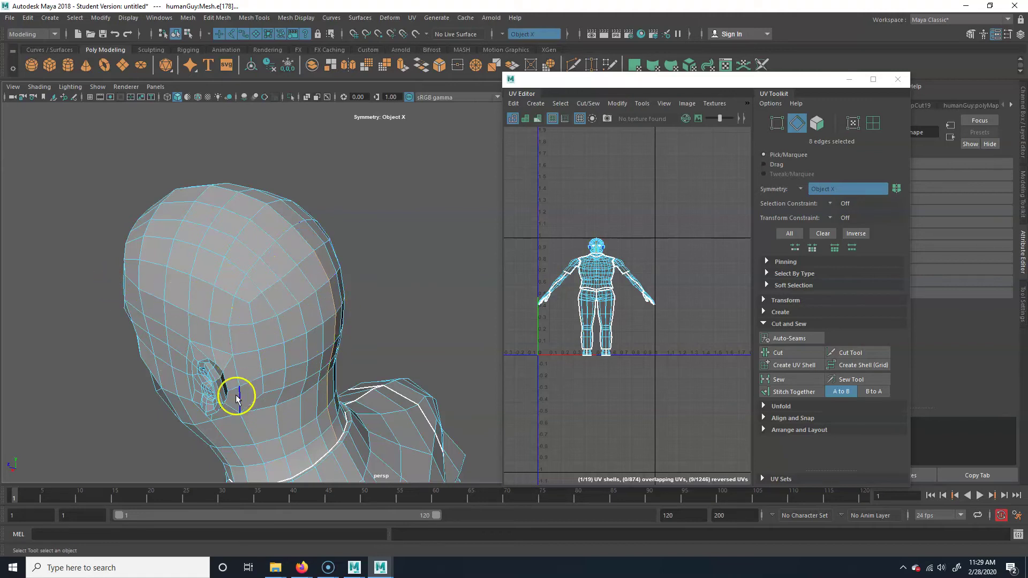
Step: Extend the edge selection across the back of the head and forward along both sides of the scalp toward the forehead
{"action": "left_click_drag", "start_coordinate": [360, 358], "coordinate": [367, 425], "text": "alt"}
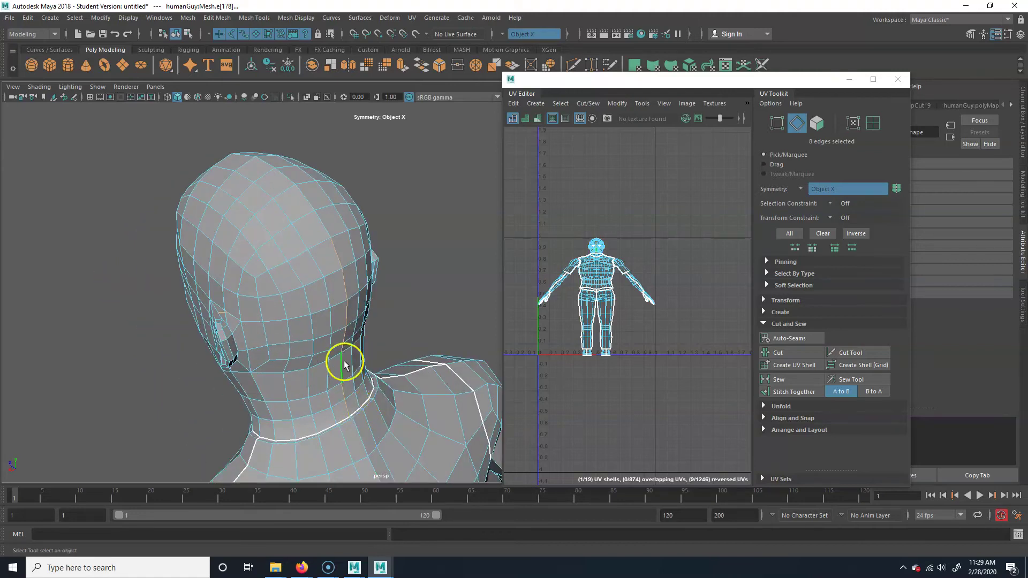
{"action": "left_click", "coordinate": [323, 242], "text": "shift"}
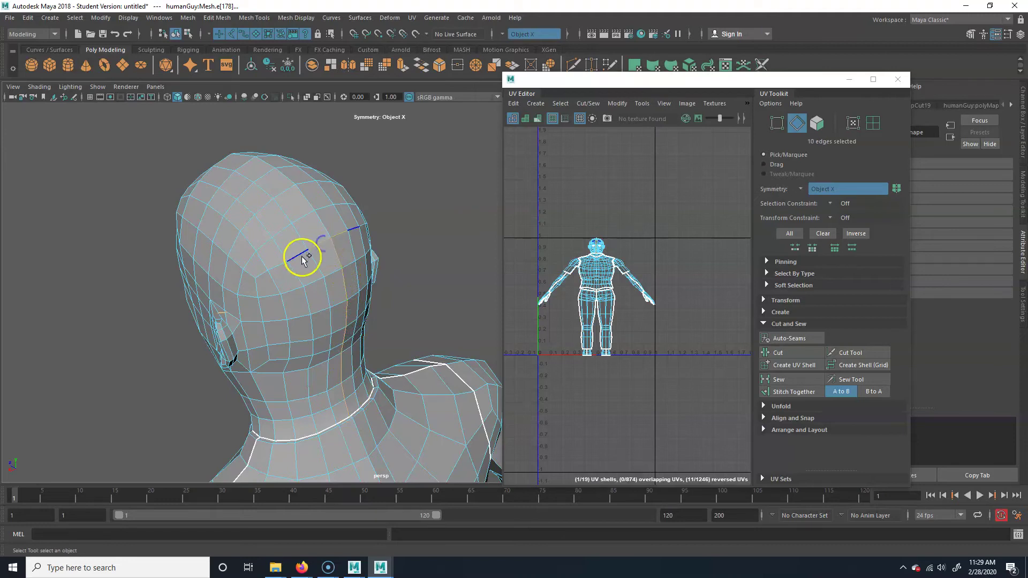
{"action": "left_click", "coordinate": [250, 272], "text": "shift"}
{"action": "left_click_drag", "start_coordinate": [223, 355], "coordinate": [267, 346], "text": "alt"}
{"action": "middle_click_drag", "start_coordinate": [268, 397], "coordinate": [415, 402], "text": "alt"}
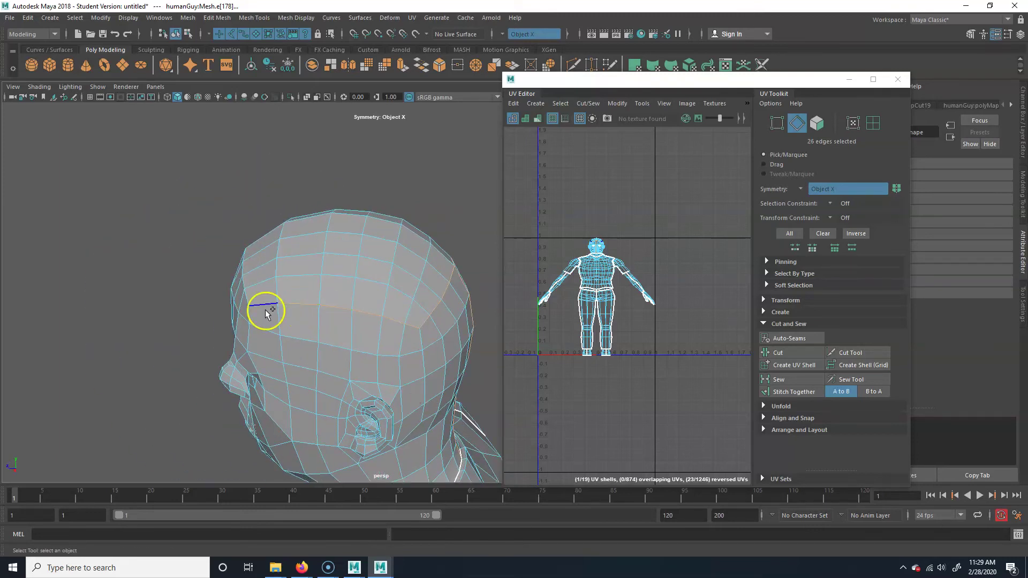
{"action": "left_click_drag", "start_coordinate": [282, 374], "coordinate": [338, 370], "text": "alt"}
Step: Check the selected head seam in wireframe and shaded display, and cut the UVs along it
{"action": "right_click_drag", "start_coordinate": [338, 397], "coordinate": [131, 403], "text": "alt"}
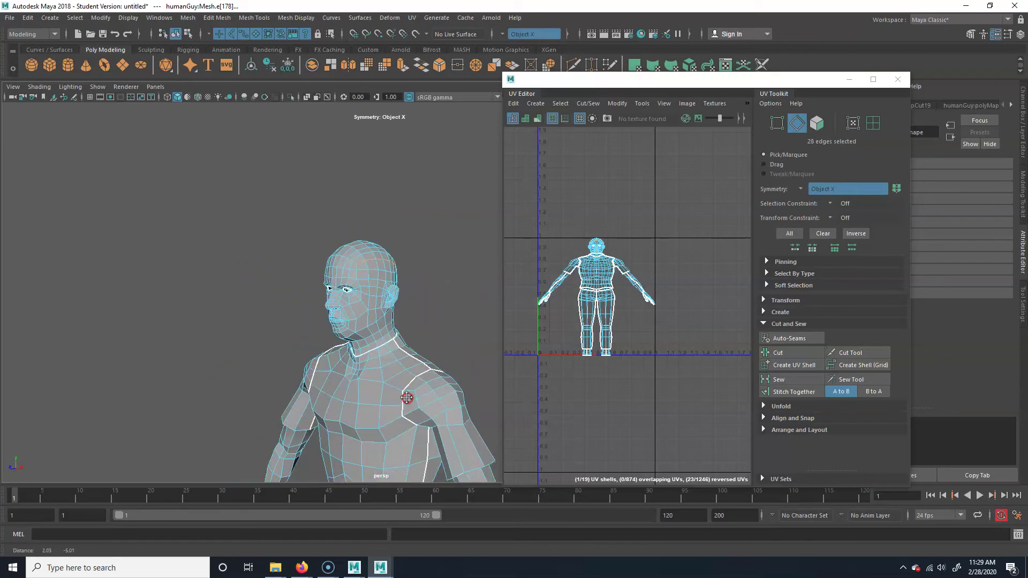
{"action": "middle_click_drag", "start_coordinate": [409, 397], "coordinate": [355, 321], "text": "alt"}
{"action": "key", "text": "4"}
{"action": "right_click_drag", "start_coordinate": [396, 387], "coordinate": [259, 395], "text": "alt"}
{"action": "middle_click_drag", "start_coordinate": [386, 423], "coordinate": [356, 326], "text": "alt"}
{"action": "middle_click_drag", "start_coordinate": [371, 218], "coordinate": [411, 377], "text": "alt"}
{"action": "left_click_drag", "start_coordinate": [412, 377], "coordinate": [273, 409], "text": "alt"}
{"action": "scroll", "coordinate": [394, 326], "scroll_direction": "up", "scroll_amount": 5}
{"action": "middle_click_drag", "start_coordinate": [371, 316], "coordinate": [324, 368], "text": "alt"}
{"action": "key", "text": "4"}
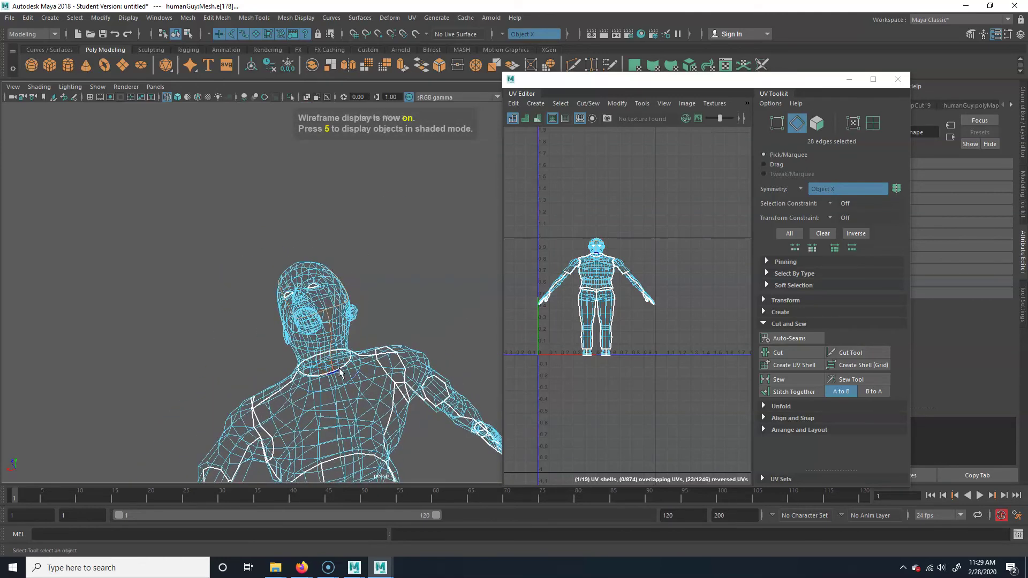
{"action": "key", "text": "5"}
{"action": "mouse_move", "coordinate": [360, 367]}
{"action": "left_mouse_down", "text": "alt"}
{"action": "mouse_move", "coordinate": [376, 345]}
{"action": "mouse_move", "coordinate": [386, 360]}
{"action": "mouse_move", "coordinate": [389, 257]}
{"action": "mouse_move", "coordinate": [394, 335]}
{"action": "mouse_move", "coordinate": [391, 255]}
{"action": "mouse_move", "coordinate": [401, 298]}
{"action": "mouse_move", "coordinate": [429, 285]}
{"action": "left_mouse_up", "text": "alt"}
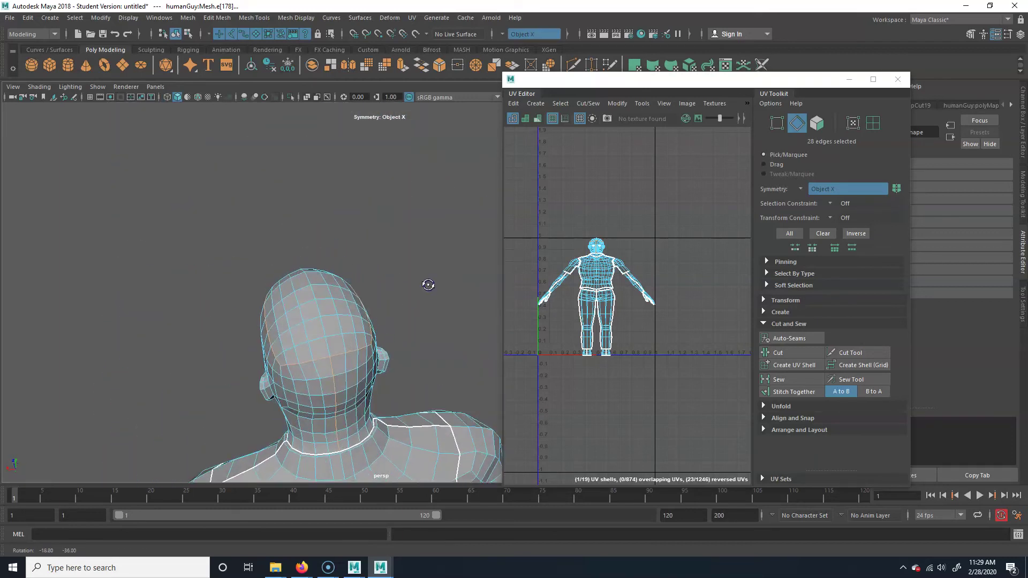
{"action": "left_click", "coordinate": [814, 352]}
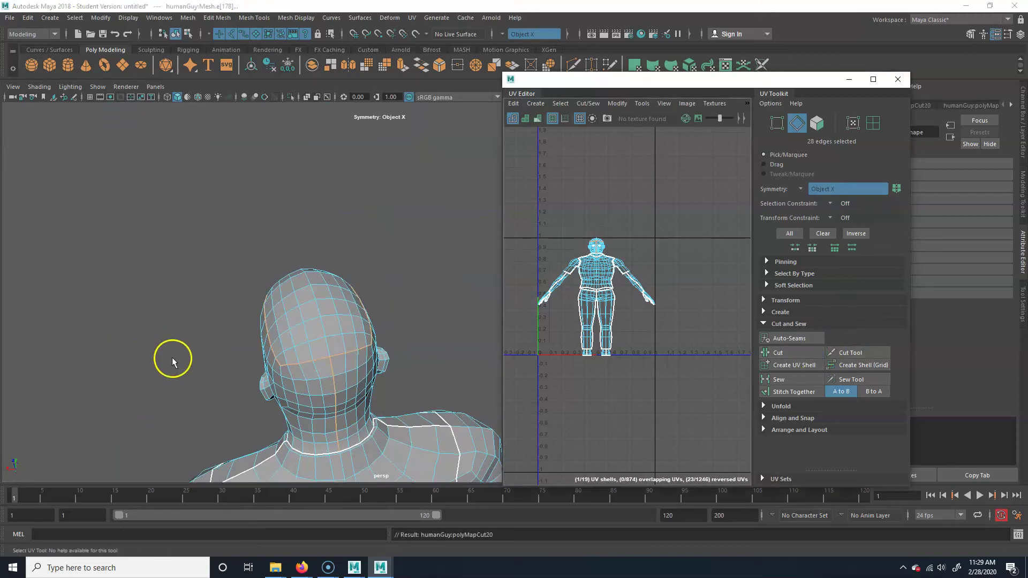
Step: Select all of the character's UVs in UV mode and unfold them
{"action": "left_click_drag", "start_coordinate": [397, 367], "coordinate": [395, 315], "text": "alt"}
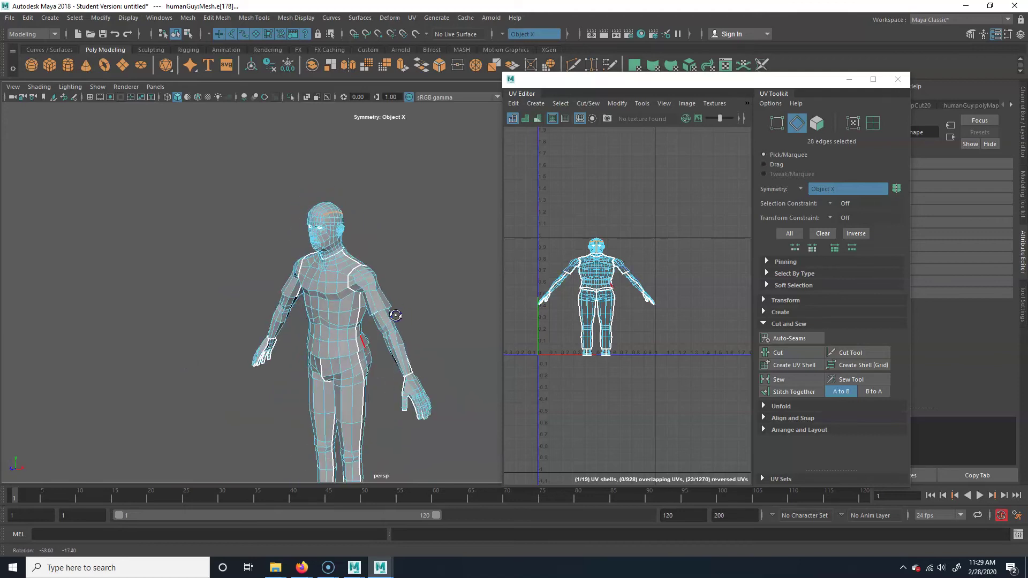
{"action": "key", "text": "F8"}
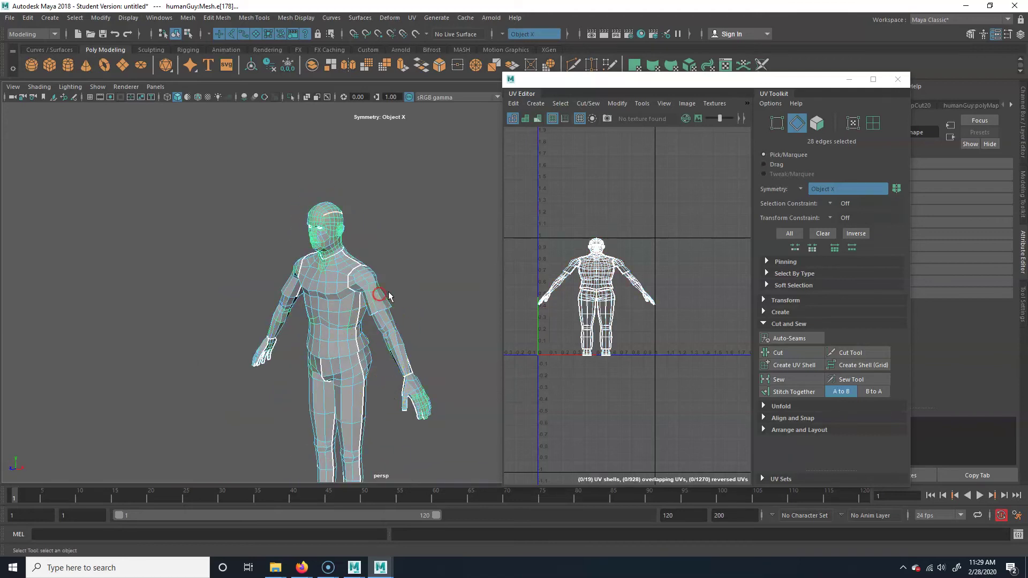
{"action": "left_click", "coordinate": [666, 223]}
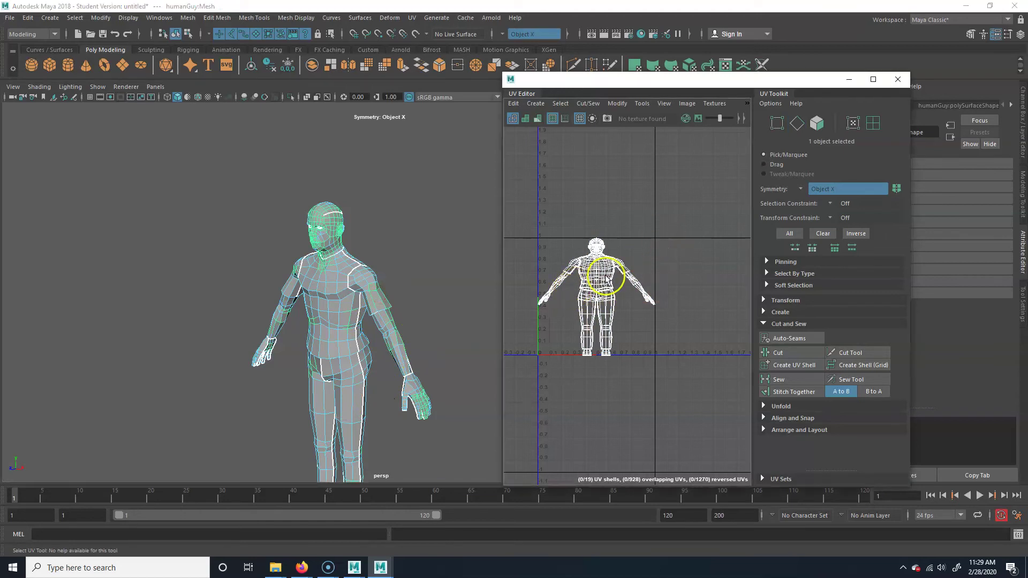
{"action": "scroll", "coordinate": [530, 299], "scroll_direction": "up", "scroll_amount": 3}
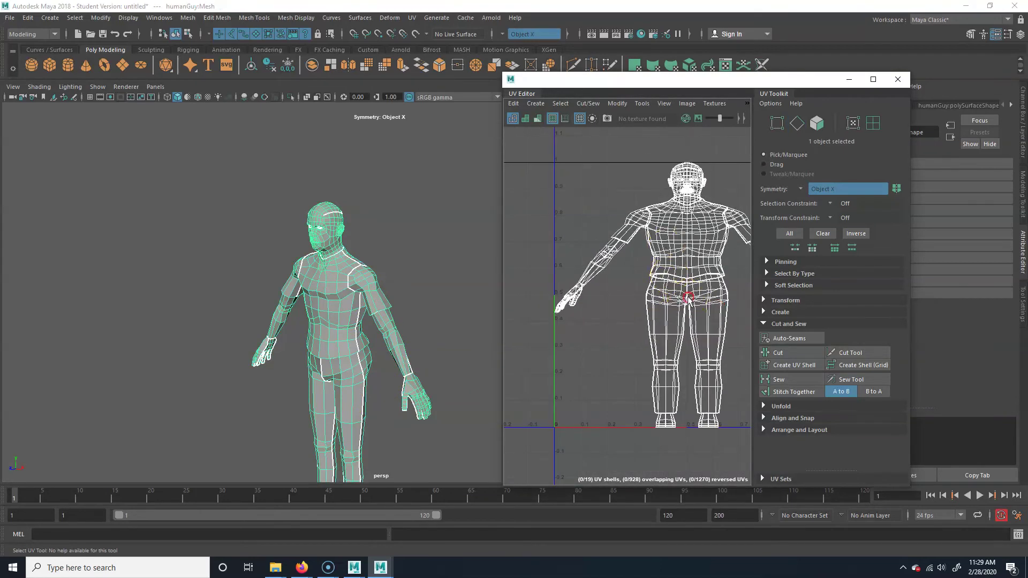
{"action": "scroll", "coordinate": [696, 296], "scroll_direction": "down", "scroll_amount": 4}
{"action": "middle_click_drag", "start_coordinate": [670, 305], "coordinate": [634, 302], "text": "alt"}
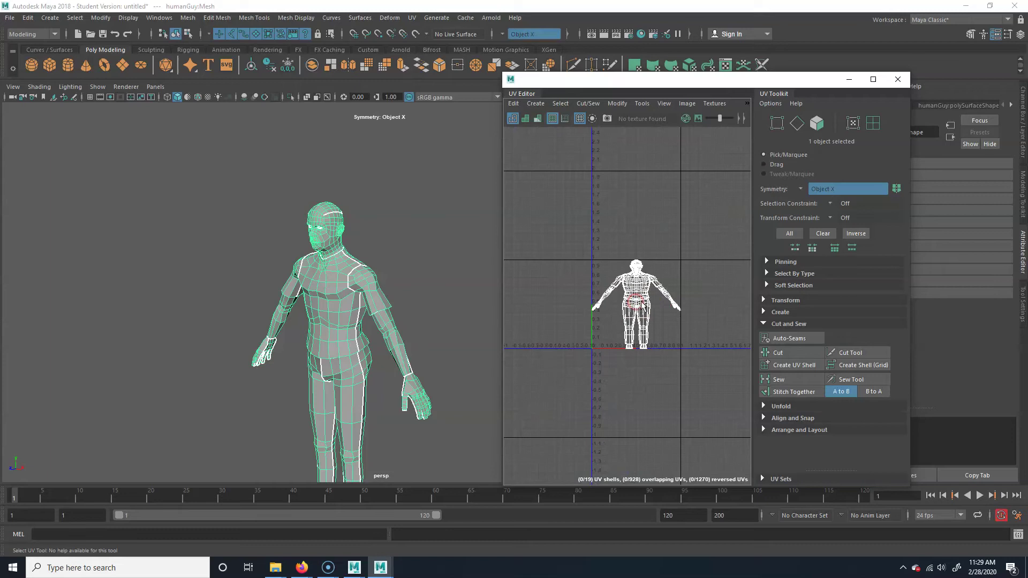
{"action": "right_click_drag", "start_coordinate": [641, 295], "coordinate": [691, 296]}
{"action": "left_click_drag", "start_coordinate": [707, 233], "coordinate": [563, 373]}
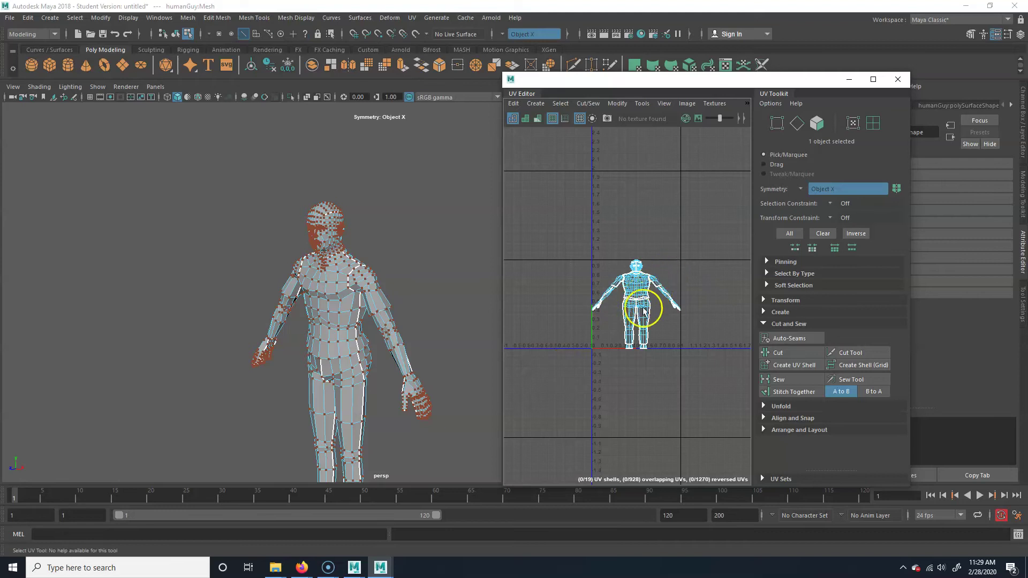
{"action": "middle_click_drag", "start_coordinate": [648, 317], "coordinate": [640, 311], "text": "alt"}
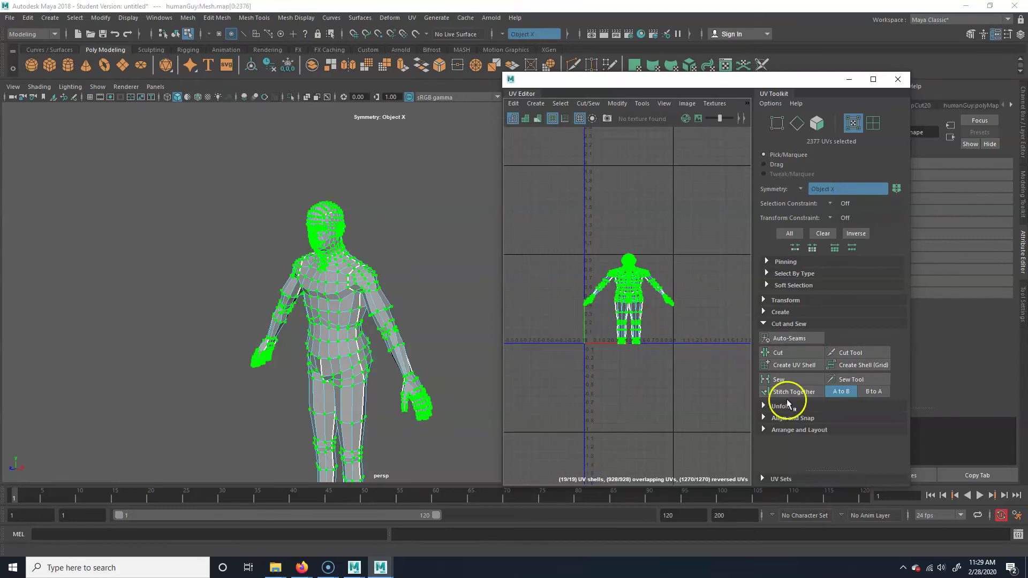
{"action": "left_click", "coordinate": [788, 323]}
{"action": "left_click", "coordinate": [791, 336]}
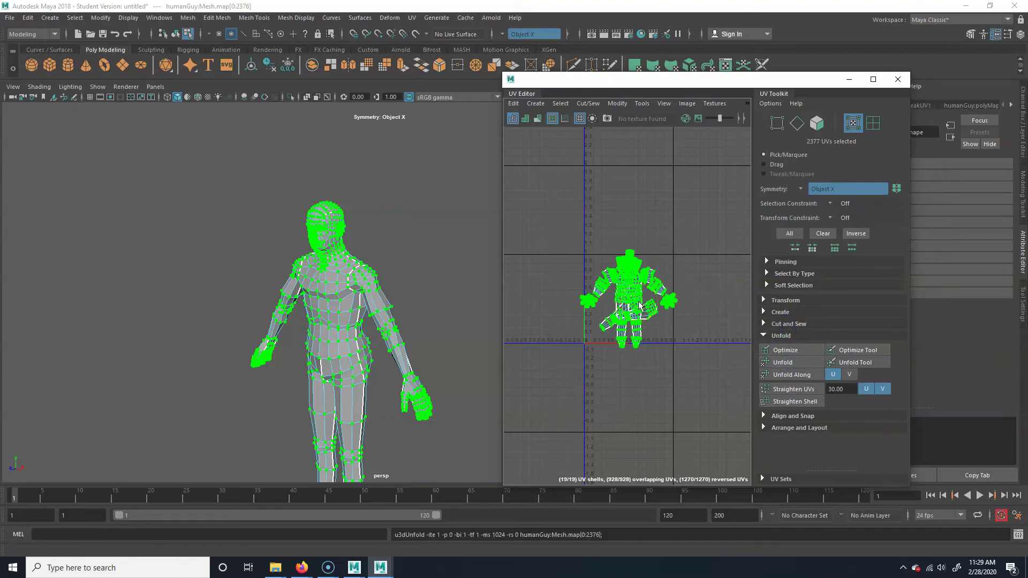
Step: Lay out all of the character's unfolded UV shells so they pack into the 0 to 1 UV space without overlapping
{"action": "scroll", "coordinate": [637, 303], "scroll_direction": "up", "scroll_amount": 8}
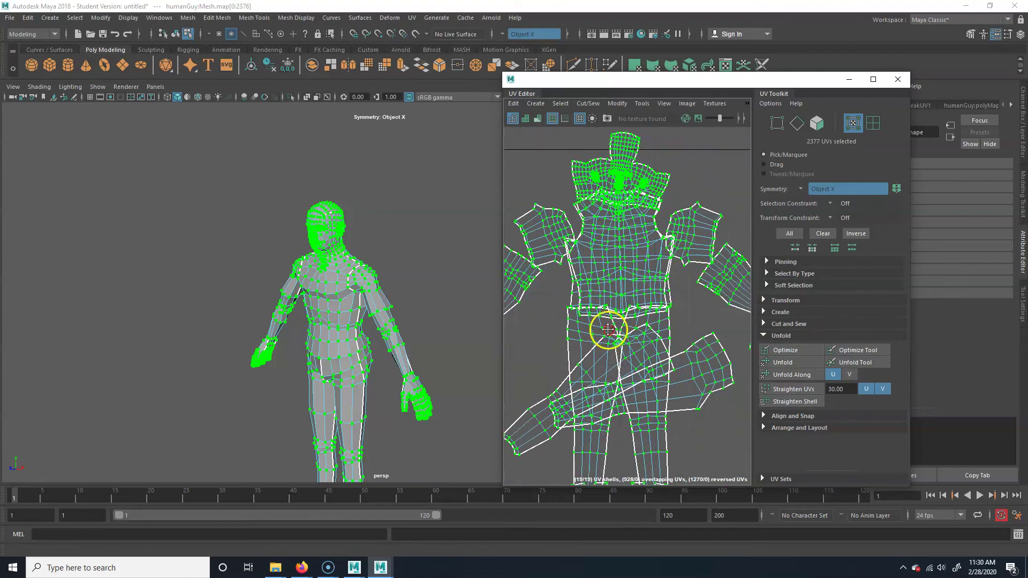
{"action": "middle_click_drag", "start_coordinate": [569, 353], "coordinate": [633, 266], "text": "alt"}
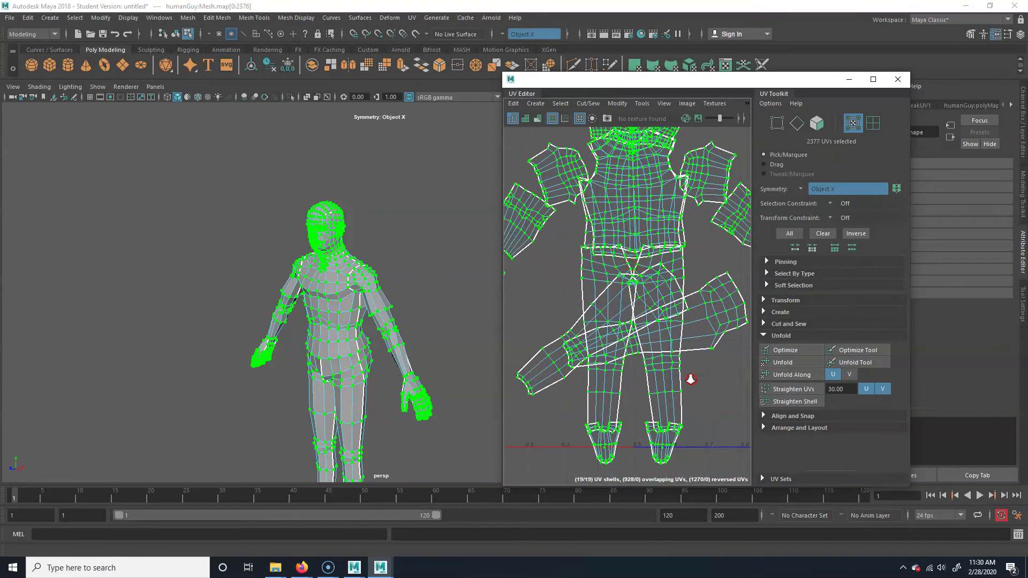
{"action": "scroll", "coordinate": [691, 379], "scroll_direction": "down", "scroll_amount": 3}
{"action": "left_click", "coordinate": [782, 335]}
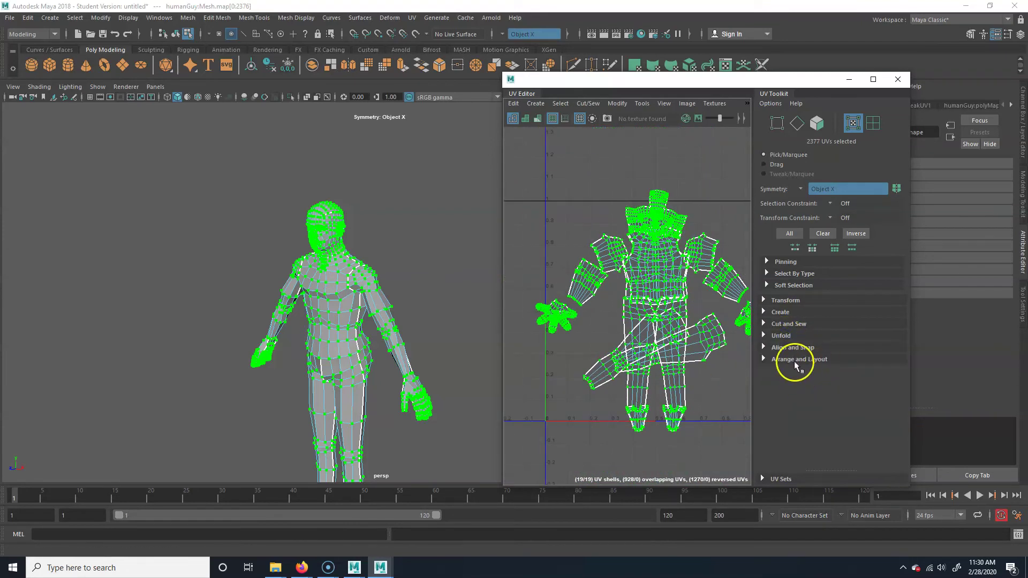
{"action": "left_click", "coordinate": [798, 359]}
{"action": "scroll", "coordinate": [787, 423], "scroll_direction": "down", "scroll_amount": 2}
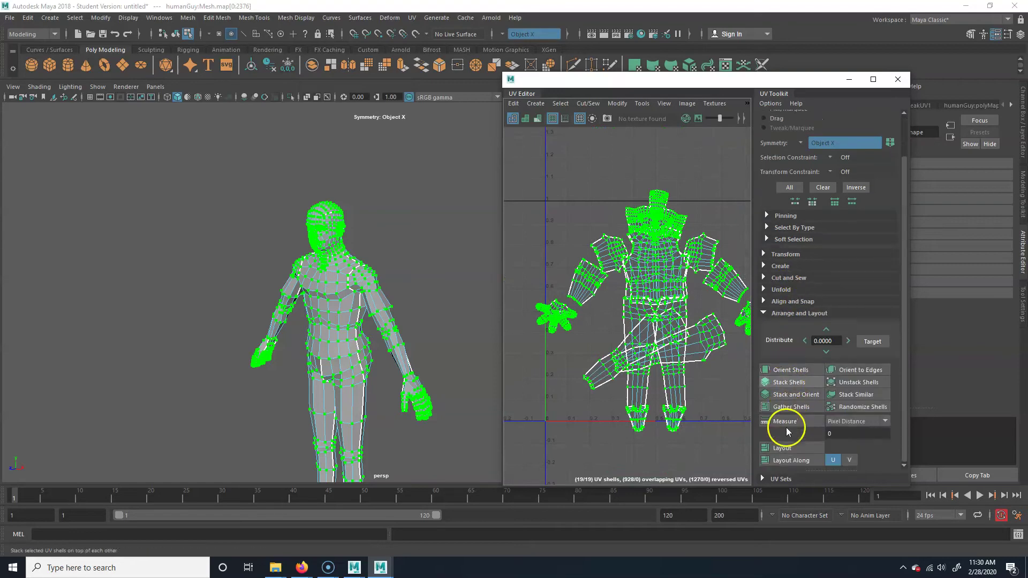
{"action": "left_click", "coordinate": [795, 449]}
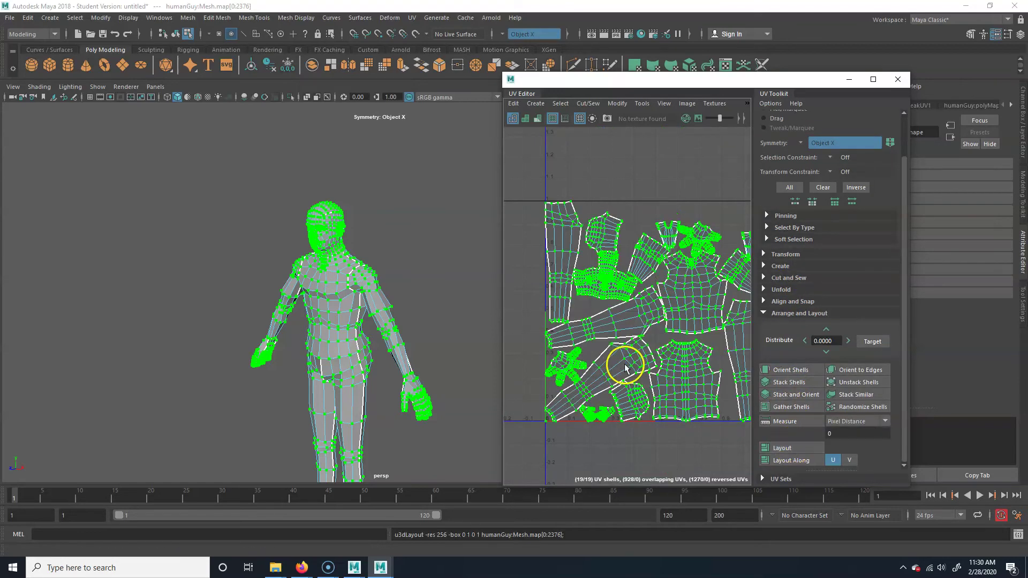
Step: Clear the UV selection, review the packed shell layout, and return the character to object mode
{"action": "scroll", "coordinate": [624, 390], "scroll_direction": "down", "scroll_amount": 3}
{"action": "left_click", "coordinate": [682, 223]}
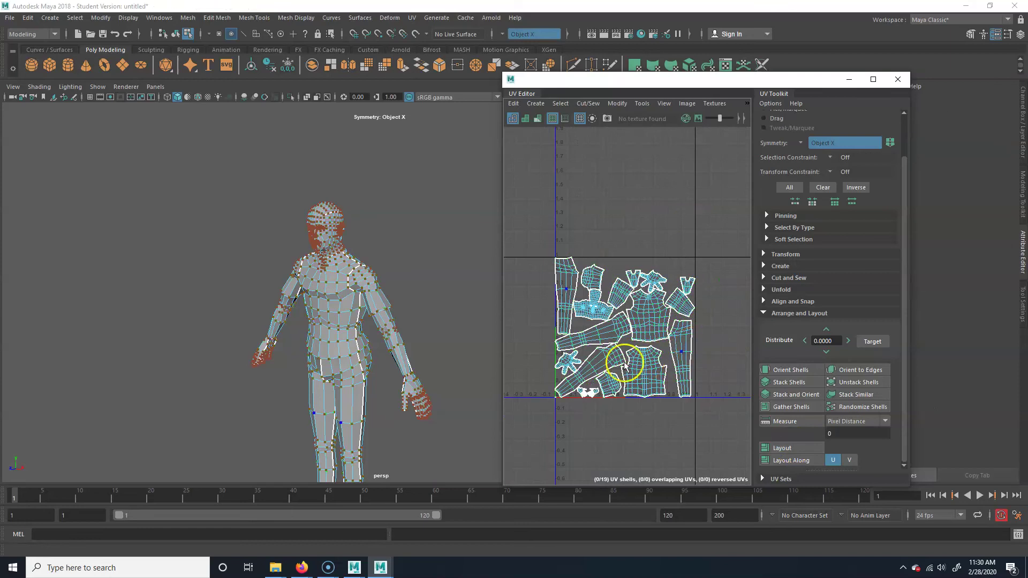
{"action": "scroll", "coordinate": [619, 355], "scroll_direction": "up", "scroll_amount": 3}
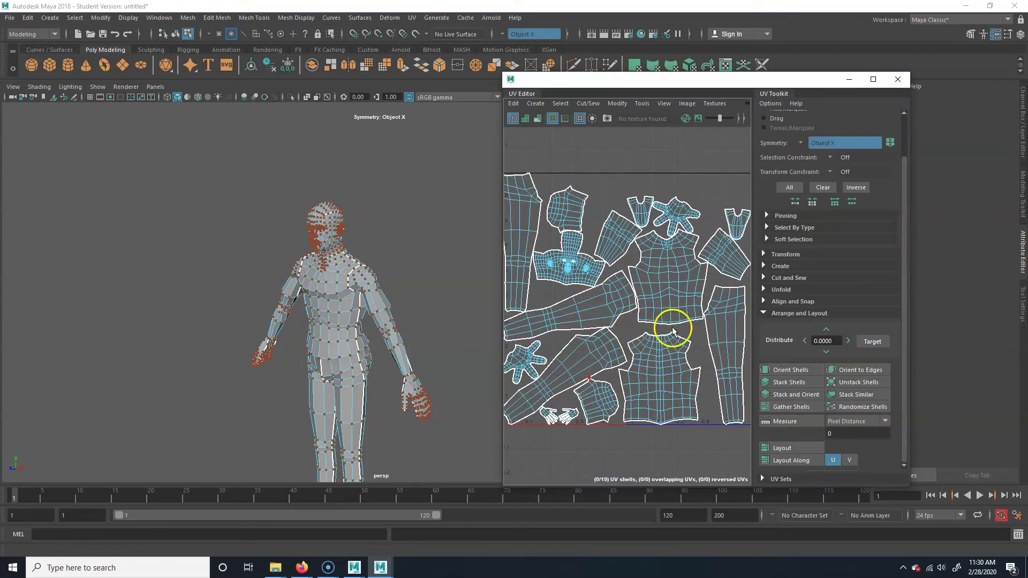
{"action": "scroll", "coordinate": [668, 328], "scroll_direction": "down", "scroll_amount": 3}
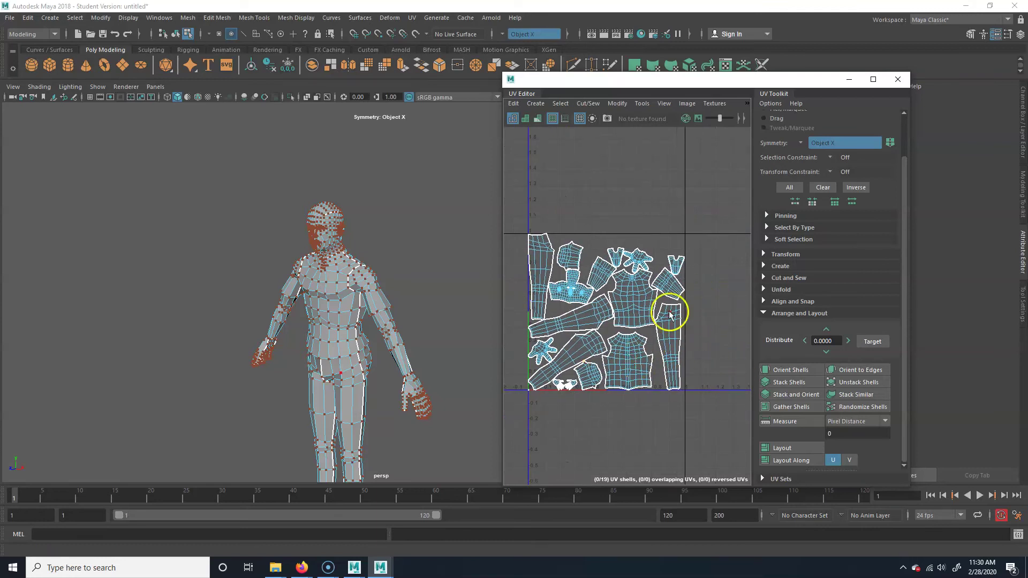
{"action": "middle_click_drag", "start_coordinate": [592, 349], "coordinate": [643, 327], "text": "alt"}
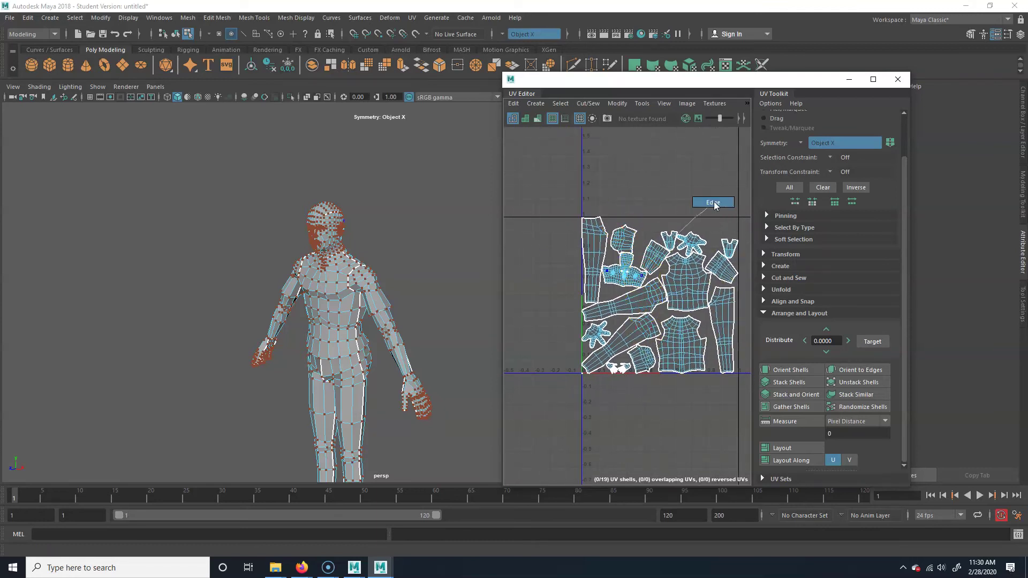
{"action": "left_click", "coordinate": [707, 178]}
{"action": "right_click_drag", "start_coordinate": [353, 296], "coordinate": [394, 260]}
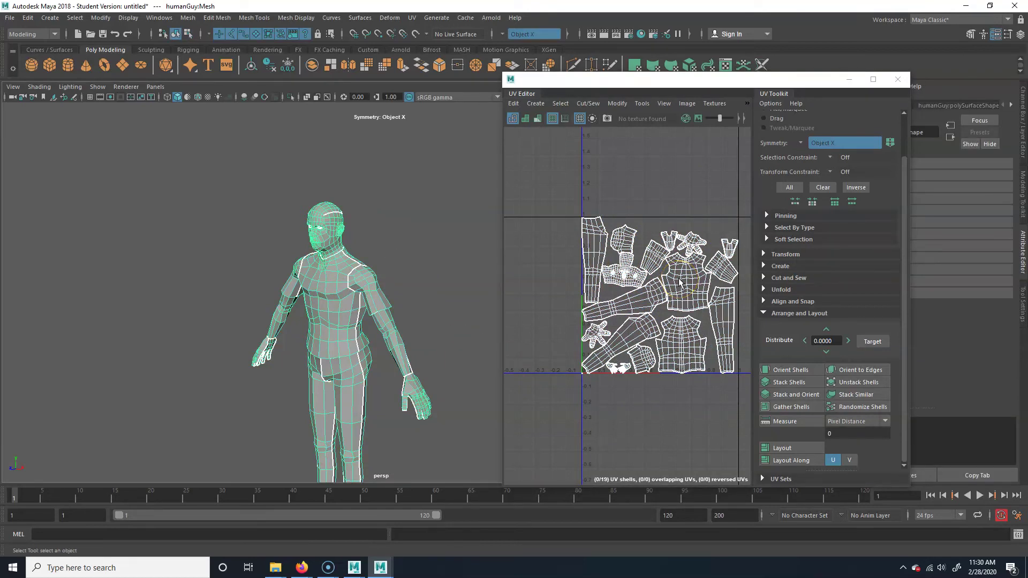
Step: Save the scene to the Desktop as a Maya Binary file named humanGuyUVd
{"action": "key", "text": "ctrl+shift+s"}
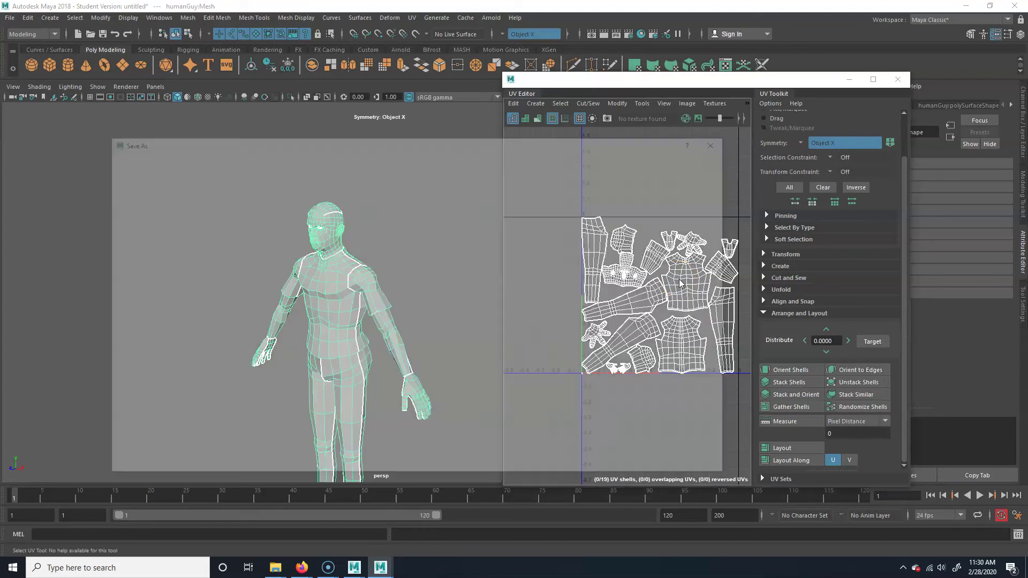
{"action": "left_click", "coordinate": [124, 193]}
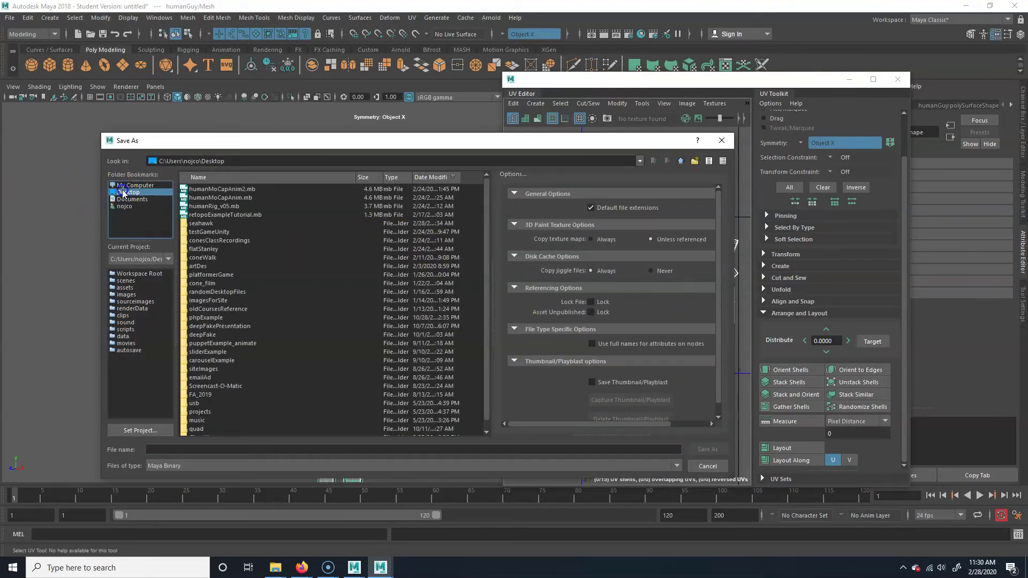
{"action": "left_click", "coordinate": [185, 451]}
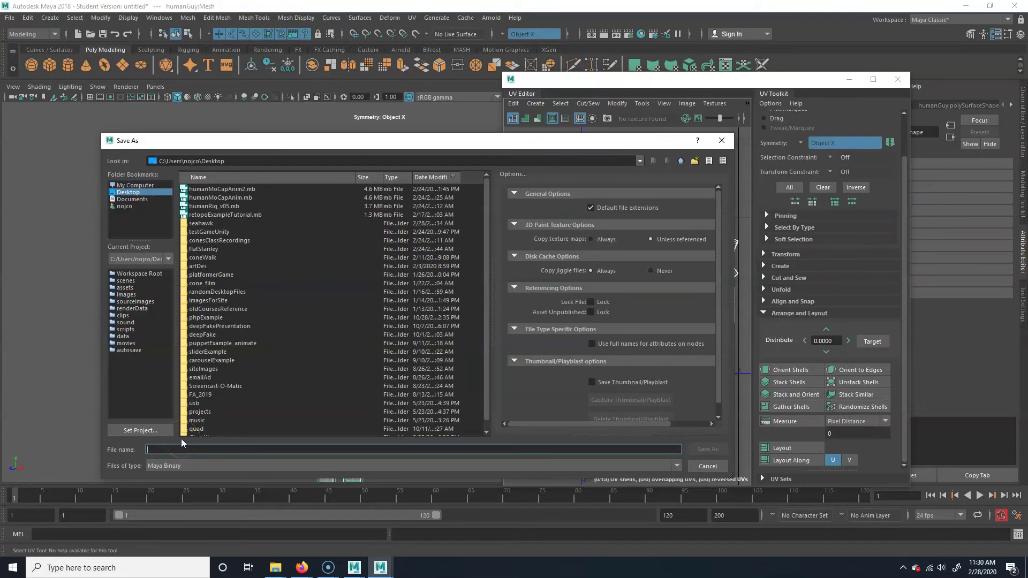
{"action": "type", "text": "human"}
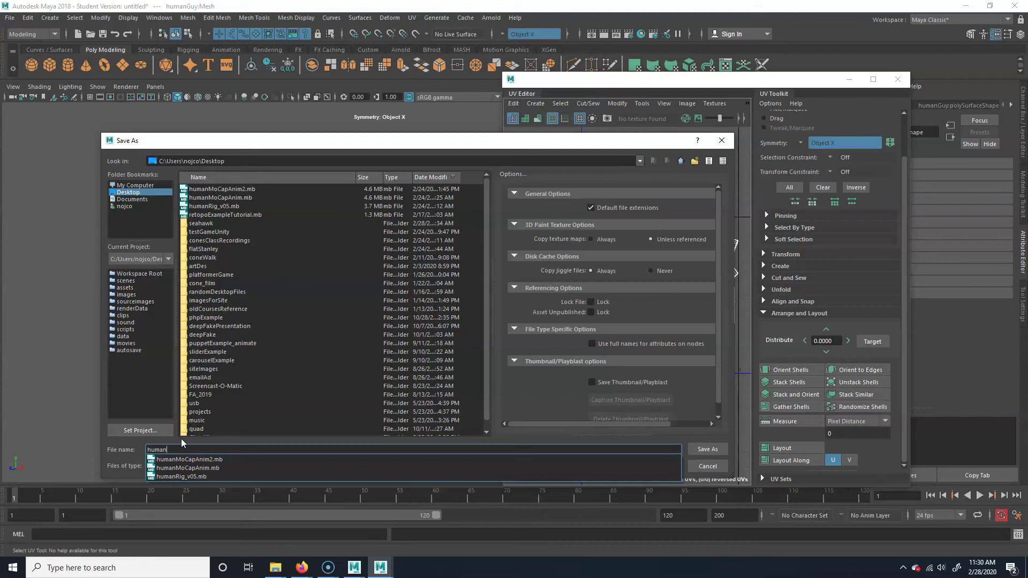
{"action": "type", "text": "GuyUv"}
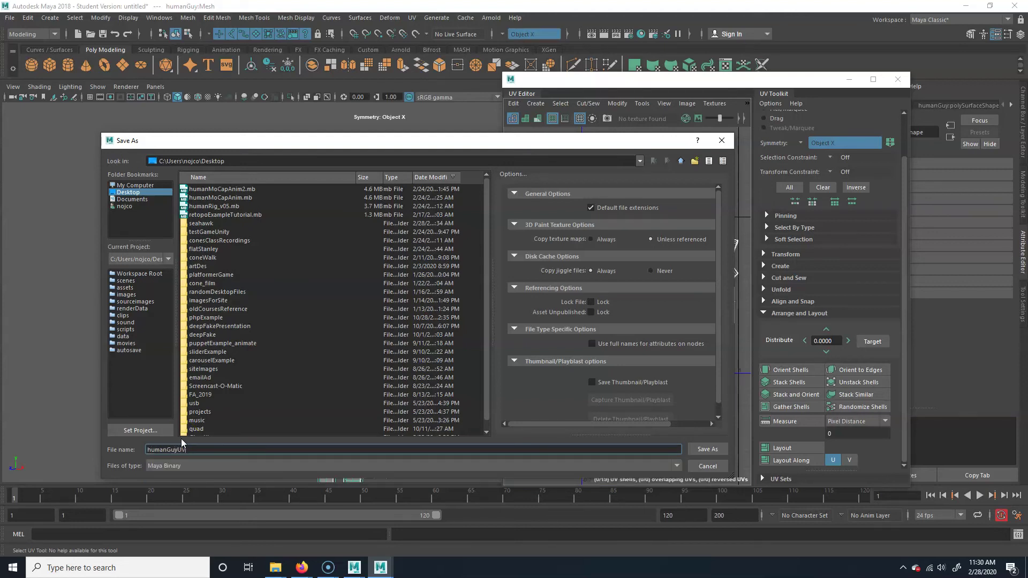
{"action": "key", "text": "Return"}
{"action": "left_click", "coordinate": [485, 293]}
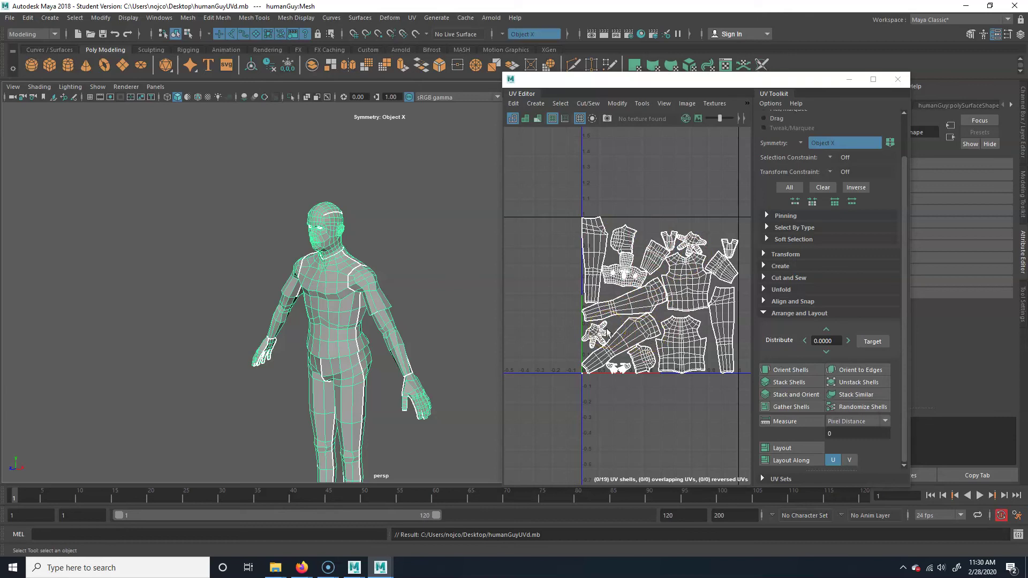
Step: Close the UV Editor and frame the whole character in the perspective view
{"action": "left_click", "coordinate": [897, 79]}
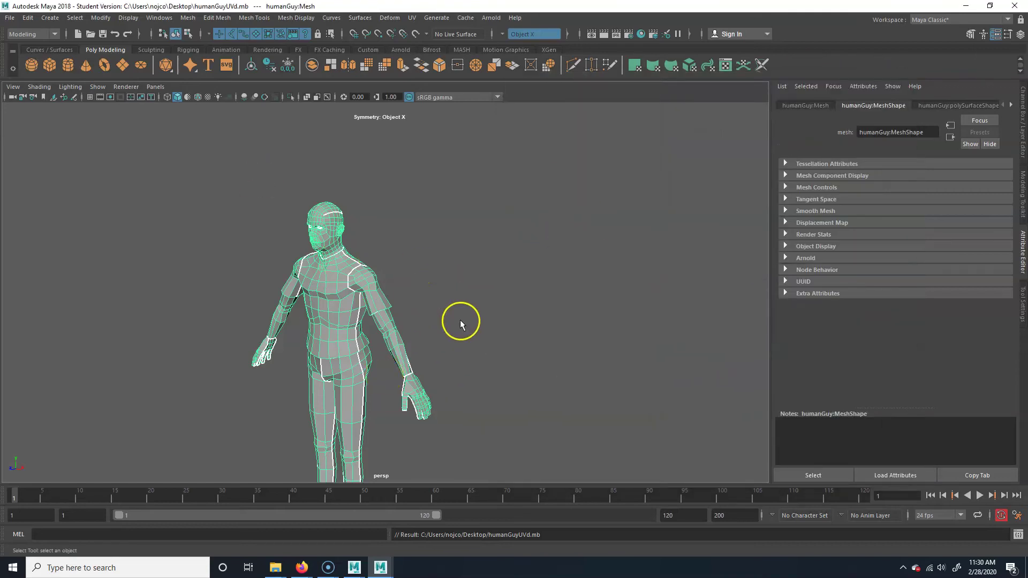
{"action": "middle_click_drag", "start_coordinate": [477, 387], "coordinate": [496, 315], "text": "alt"}
{"action": "mouse_move", "coordinate": [495, 315]}
{"action": "left_mouse_down", "text": "alt"}
{"action": "mouse_move", "coordinate": [466, 321]}
{"action": "mouse_move", "coordinate": [466, 333]}
{"action": "mouse_move", "coordinate": [482, 326]}
{"action": "left_mouse_up", "text": "alt"}
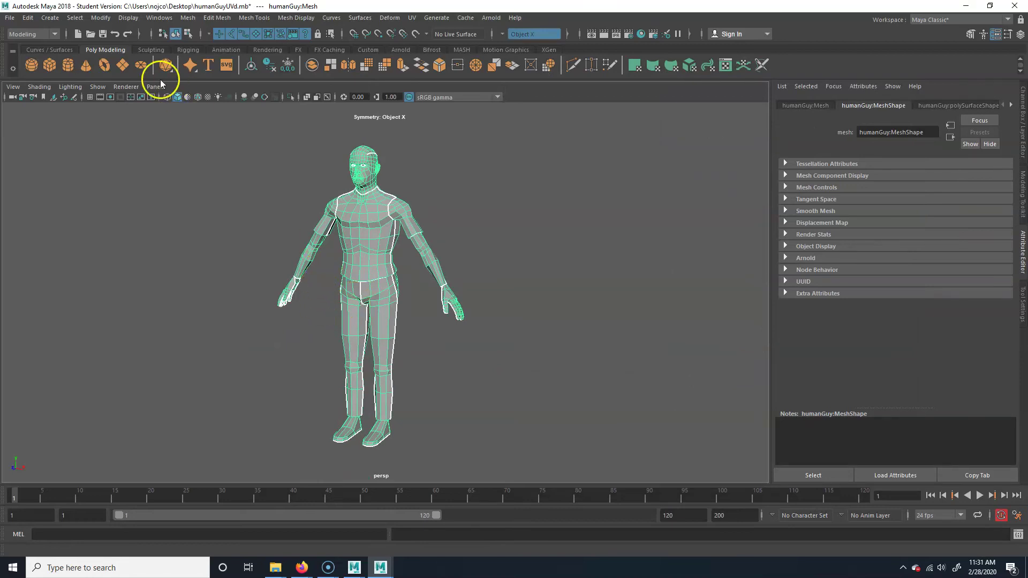
Step: Check the loaded and auto-load settings of objExport.mll in the Plug-in Manager, and close it
{"action": "left_click", "coordinate": [159, 18]}
{"action": "mouse_move", "coordinate": [214, 119]}
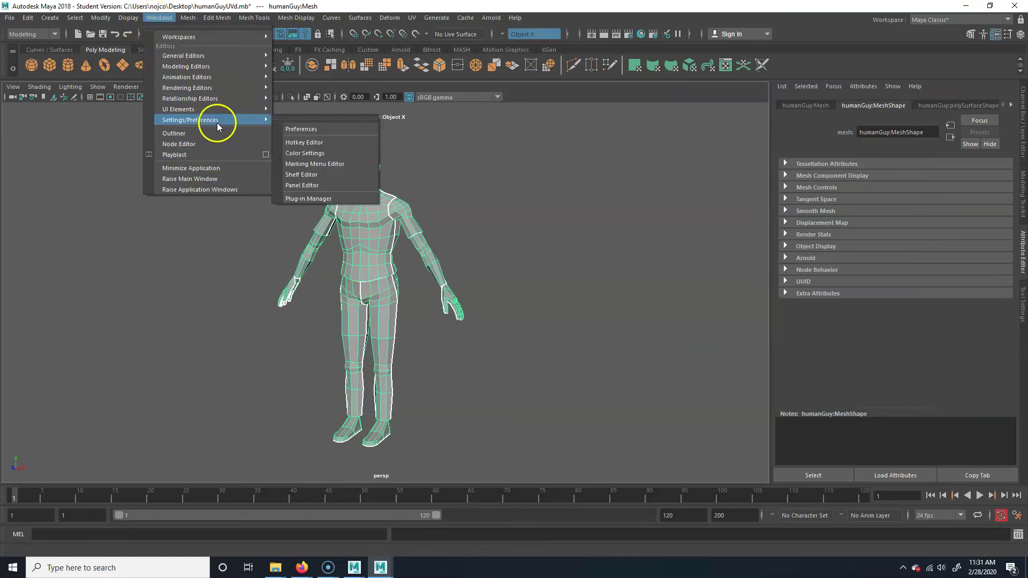
{"action": "left_click", "coordinate": [322, 199]}
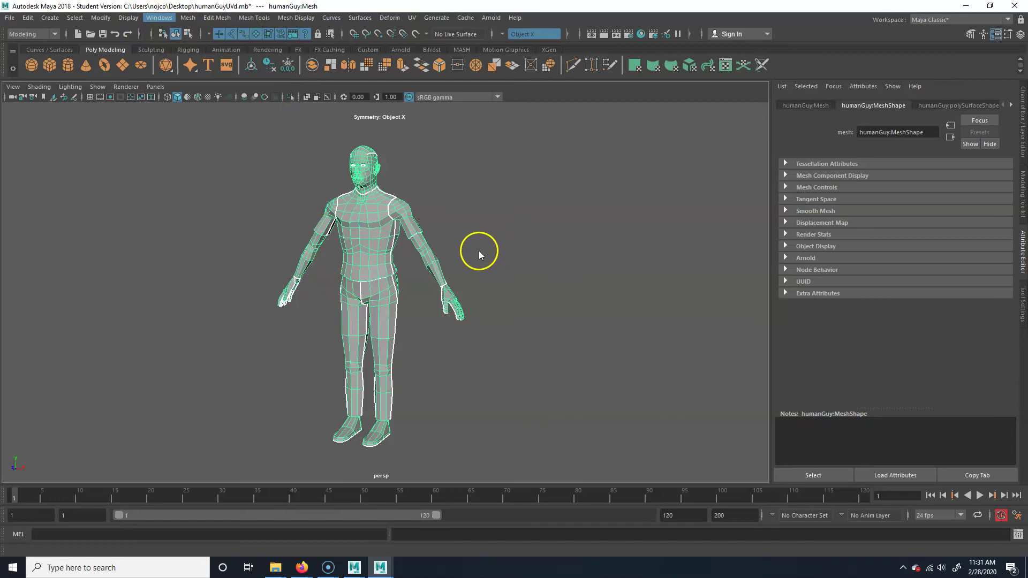
{"action": "scroll", "coordinate": [546, 321], "scroll_direction": "down", "scroll_amount": 9}
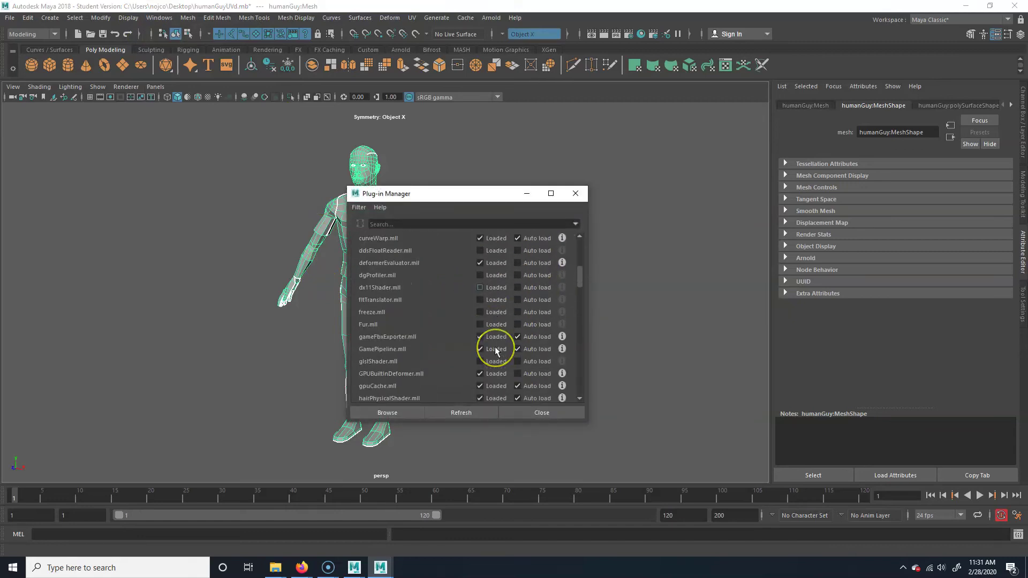
{"action": "scroll", "coordinate": [496, 352], "scroll_direction": "down", "scroll_amount": 3}
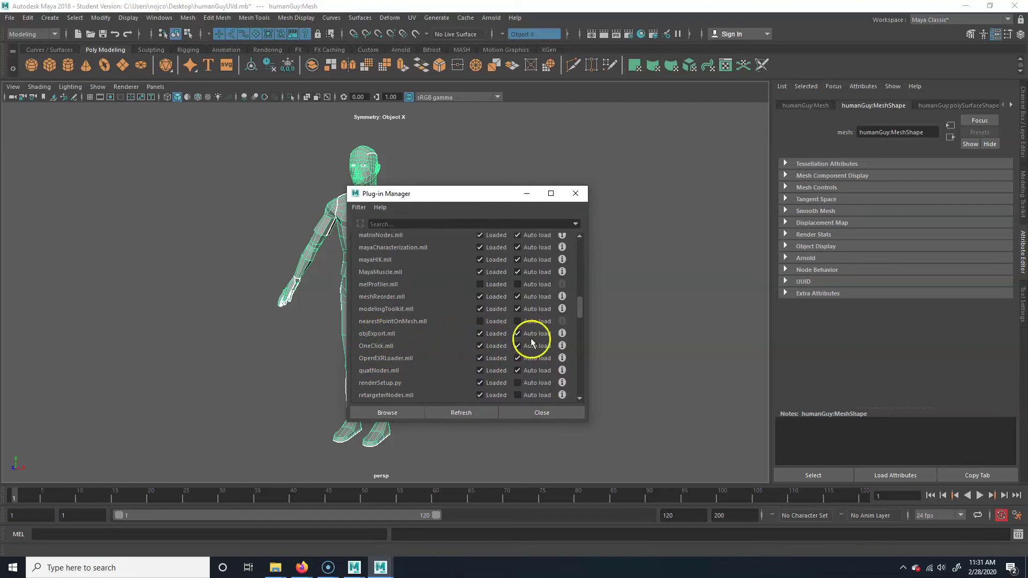
{"action": "left_click", "coordinate": [541, 412]}
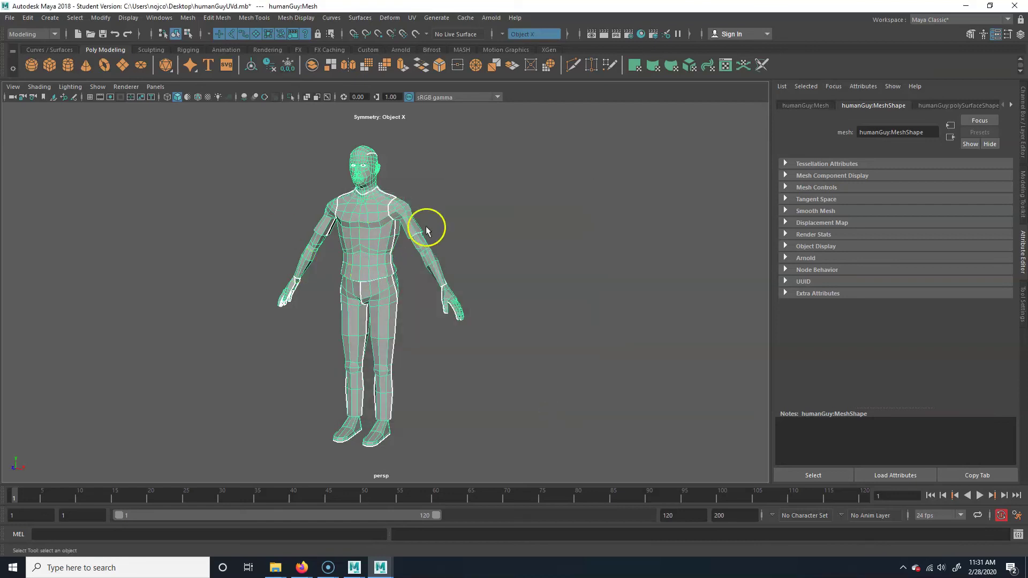
Step: Export the selected character mesh to the Desktop with the OBJexport file type, naming the file toMudbox
{"action": "left_click", "coordinate": [362, 201]}
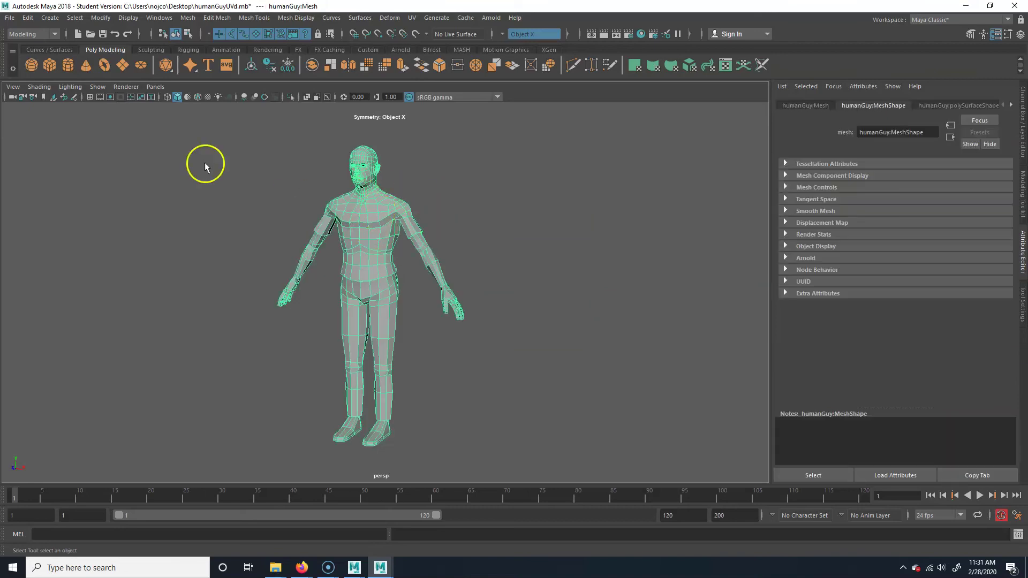
{"action": "left_click", "coordinate": [10, 18]}
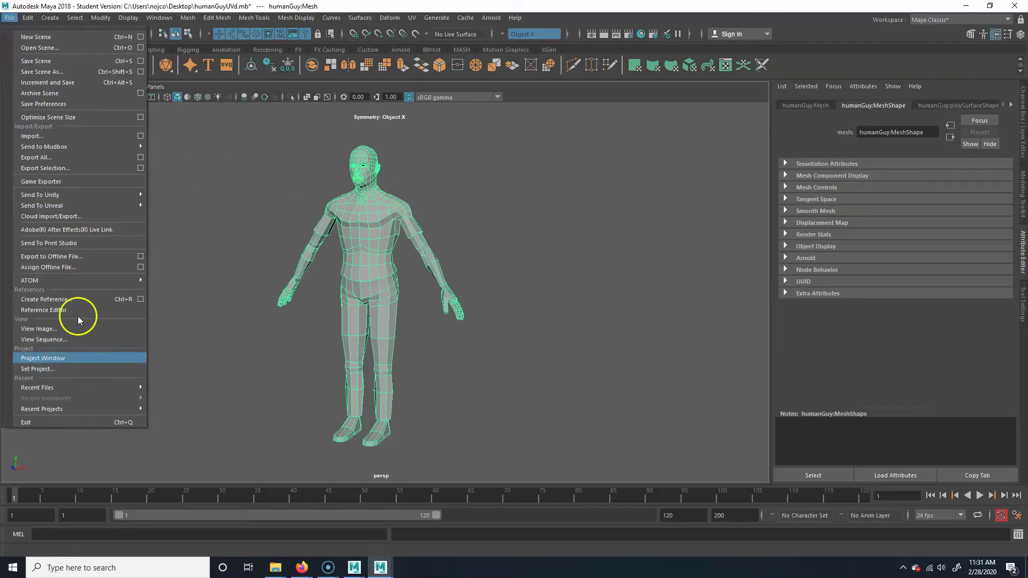
{"action": "left_click", "coordinate": [55, 169]}
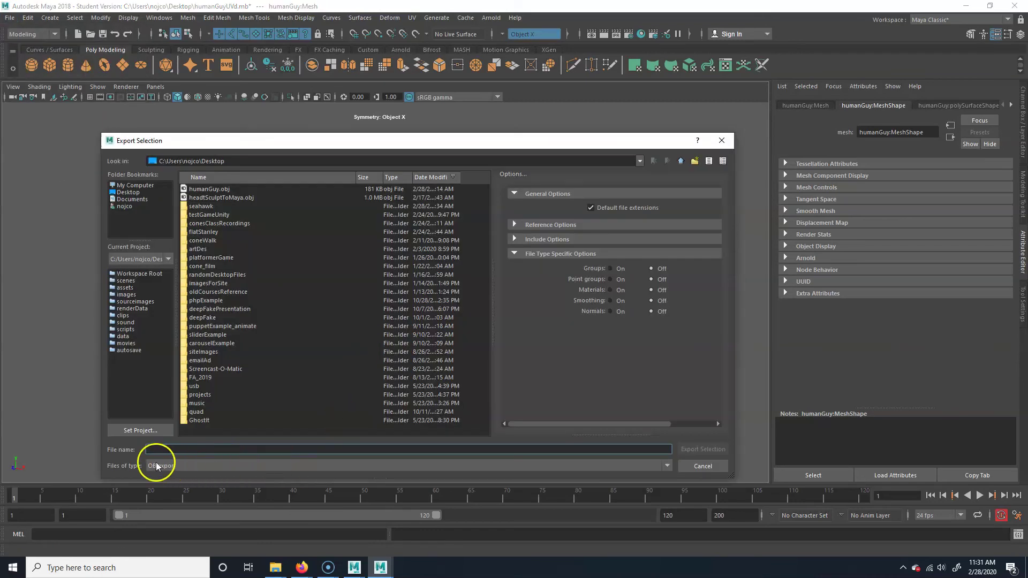
{"action": "left_click", "coordinate": [128, 192]}
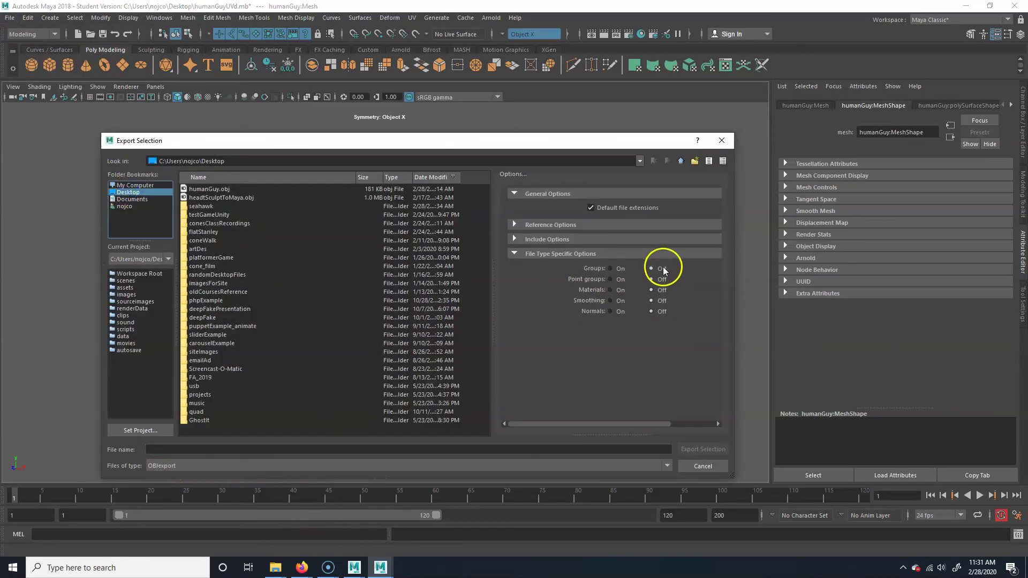
{"action": "left_click", "coordinate": [539, 466]}
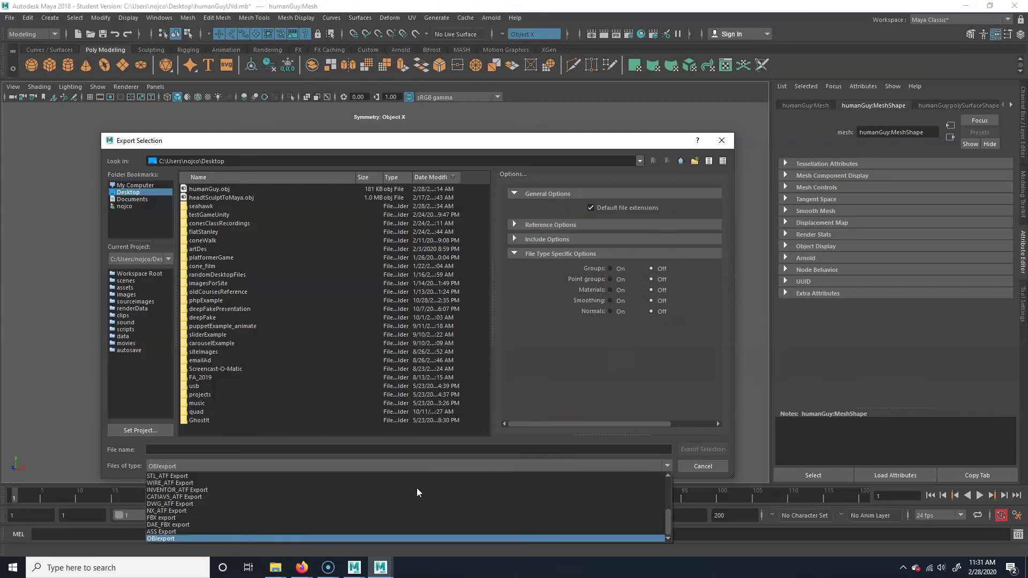
{"action": "left_click", "coordinate": [163, 537]}
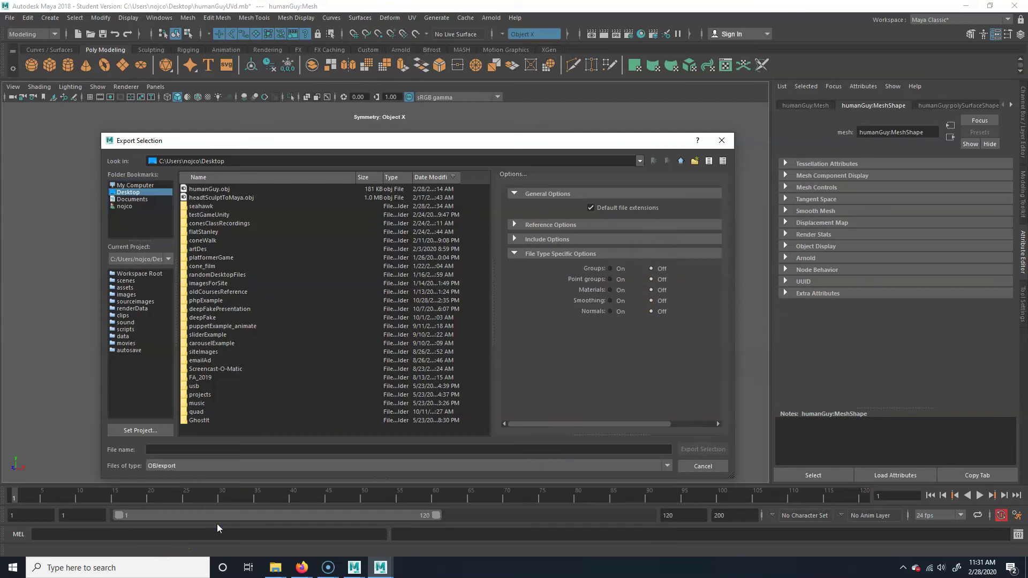
{"action": "left_click", "coordinate": [479, 449]}
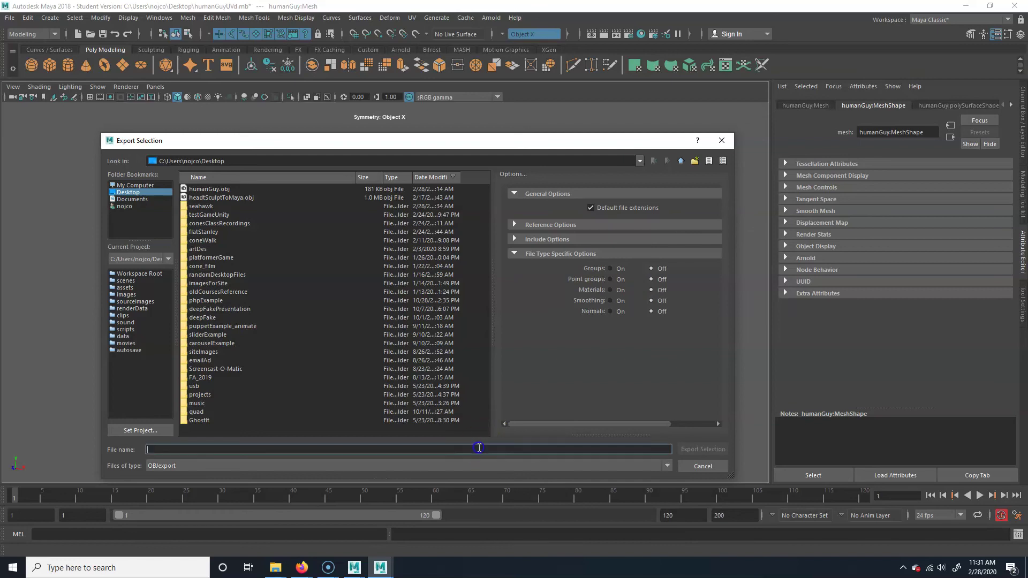
{"action": "type", "text": "toMudbox"}
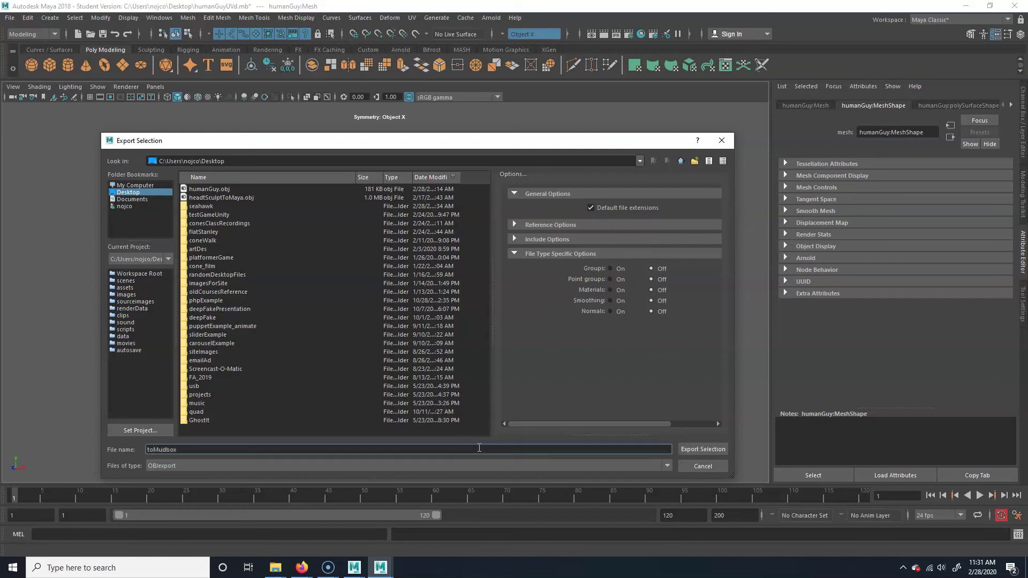
{"action": "key", "text": "Return"}
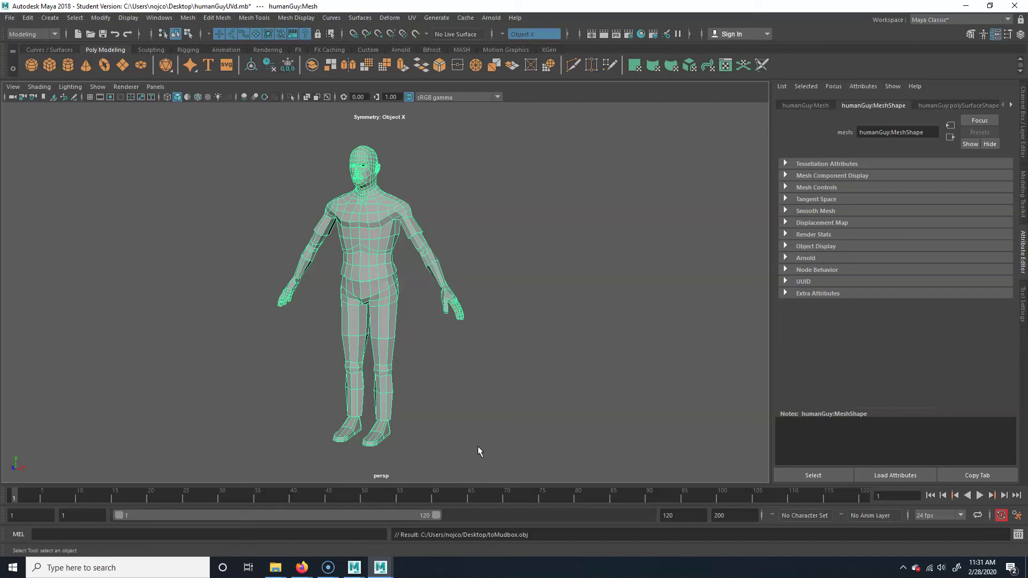
Step: Switch to Firefox and open the autodesk.com website
{"action": "left_click", "coordinate": [302, 568]}
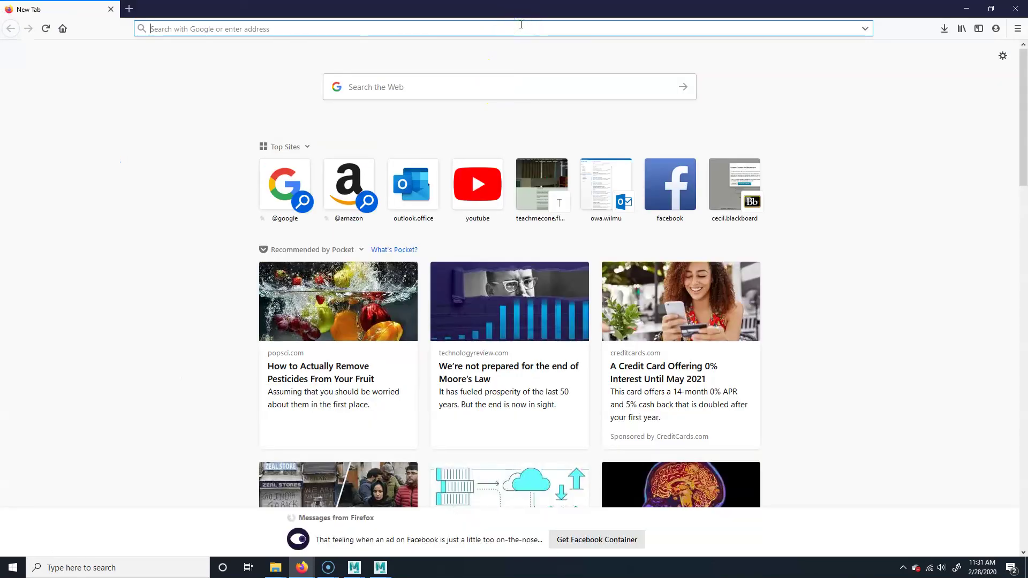
{"action": "type", "text": "autode"}
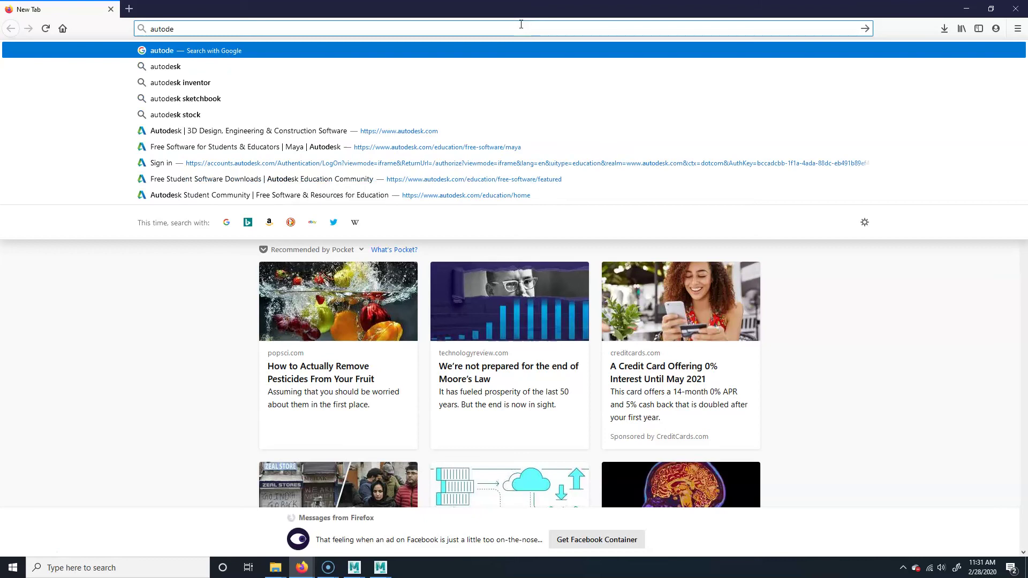
{"action": "type", "text": "sk.com"}
{"action": "key", "text": "Return"}
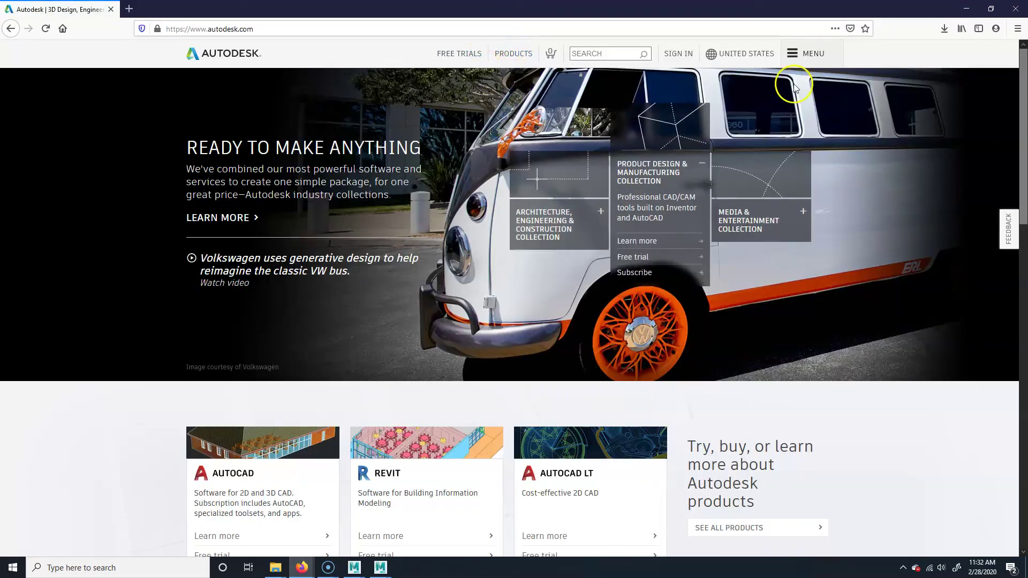
Step: Open the free software page of Autodesk's Students and Educators site
{"action": "left_click", "coordinate": [823, 51]}
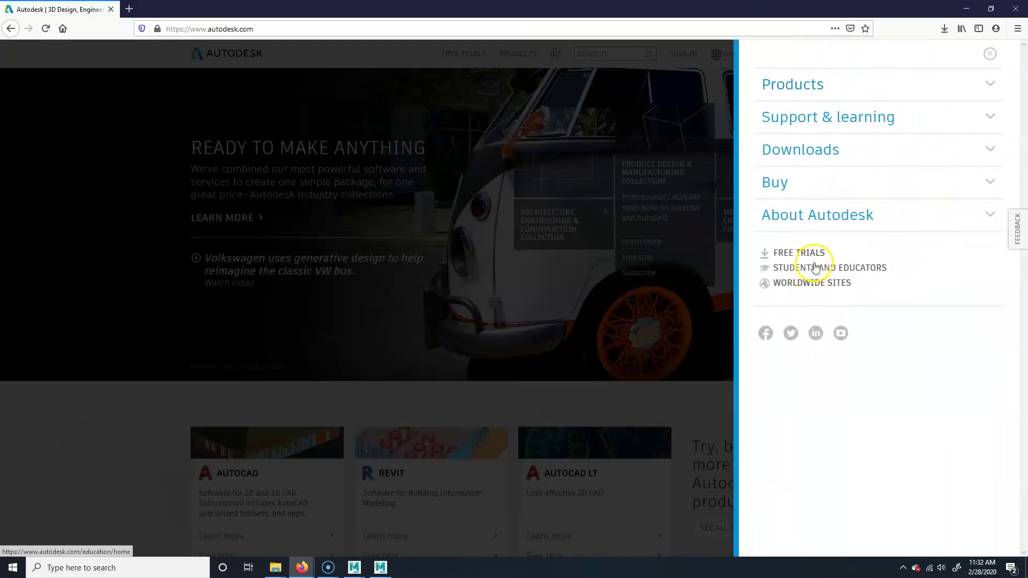
{"action": "left_click", "coordinate": [841, 269]}
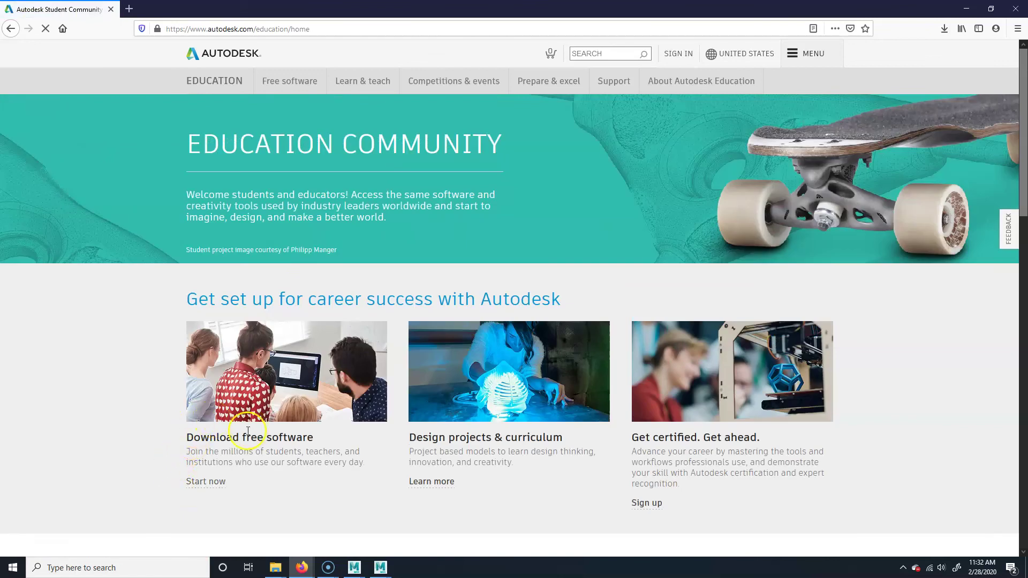
{"action": "left_click", "coordinate": [210, 485]}
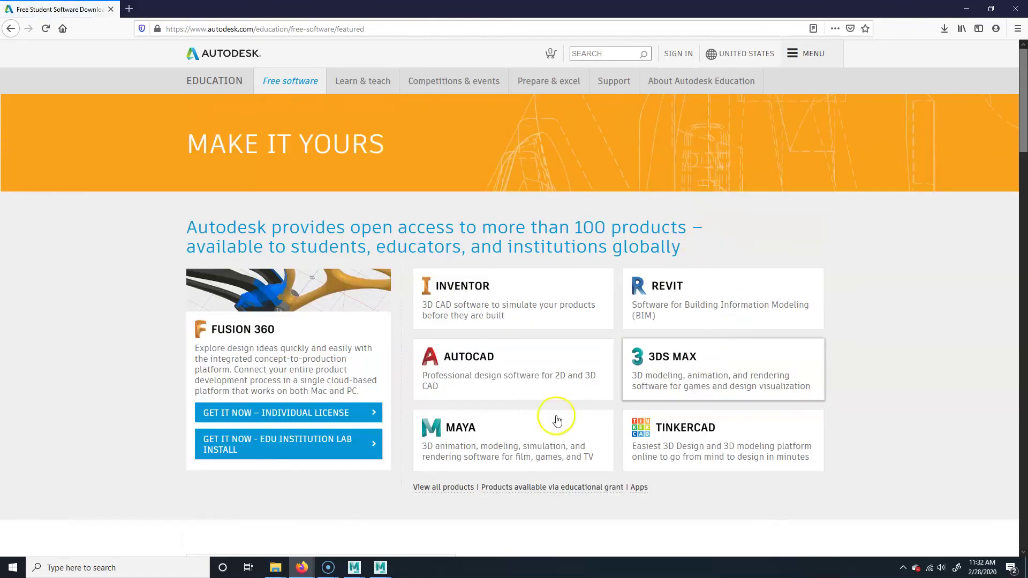
Step: View the full list of free education license products and open the Mudbox download page
{"action": "left_click", "coordinate": [440, 489]}
{"action": "scroll", "coordinate": [434, 489], "scroll_direction": "down", "scroll_amount": 5}
{"action": "scroll", "coordinate": [344, 215], "scroll_direction": "up", "scroll_amount": 1}
{"action": "scroll", "coordinate": [343, 219], "scroll_direction": "up", "scroll_amount": 3}
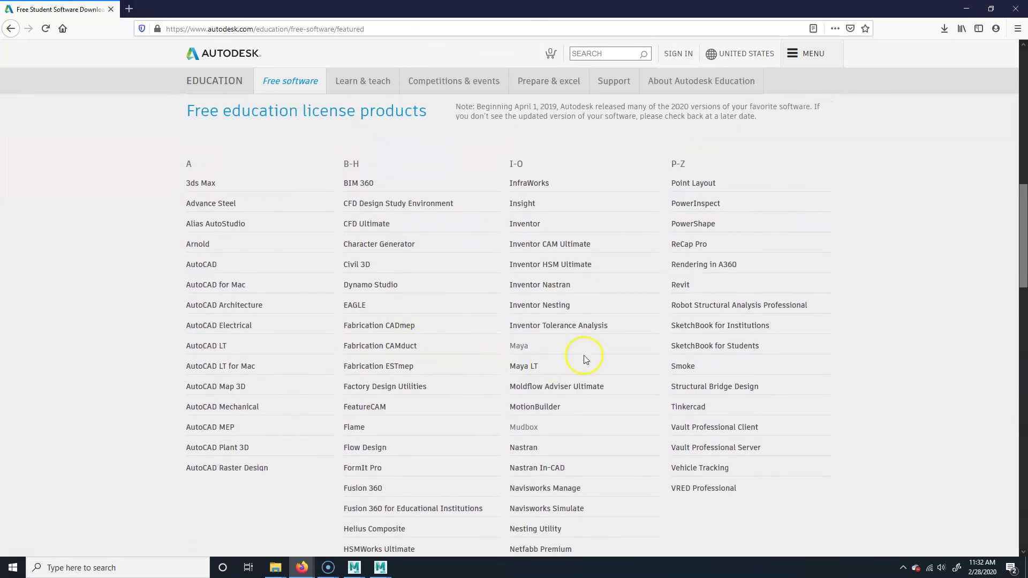
{"action": "left_click", "coordinate": [527, 428]}
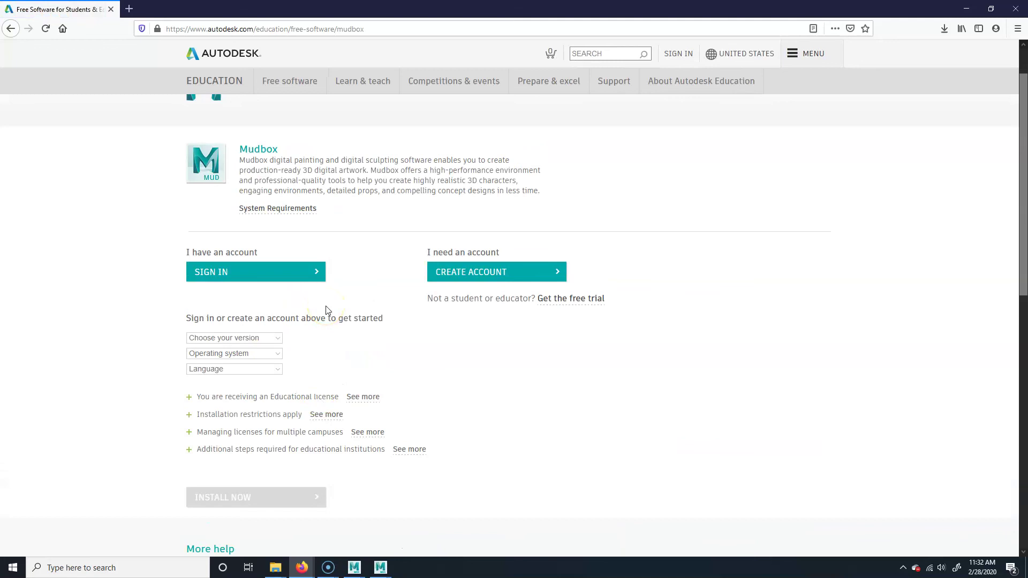
Step: Try the Mudbox version choice and start creating an Autodesk education account
{"action": "left_click", "coordinate": [279, 339]}
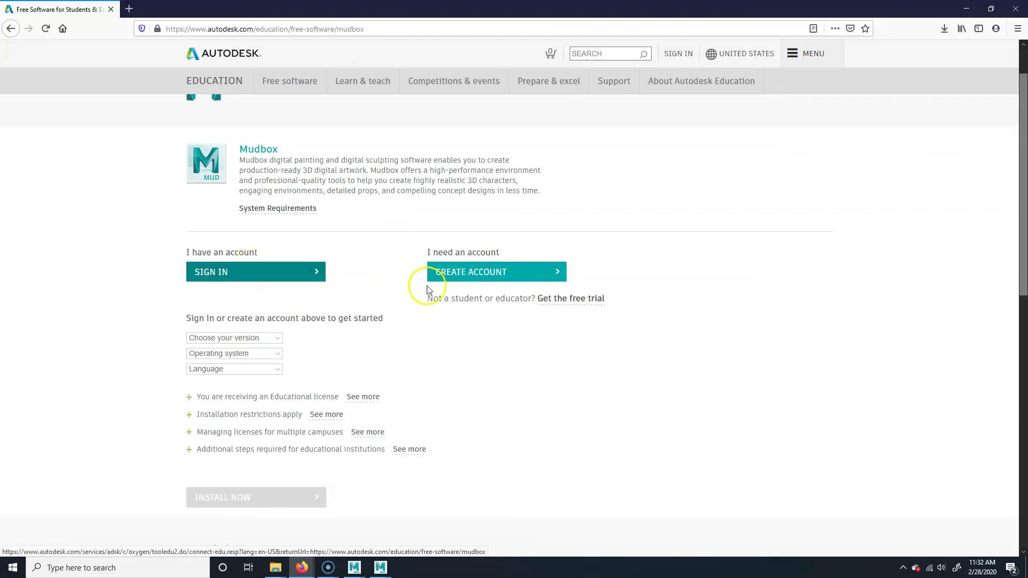
{"action": "left_click", "coordinate": [509, 272]}
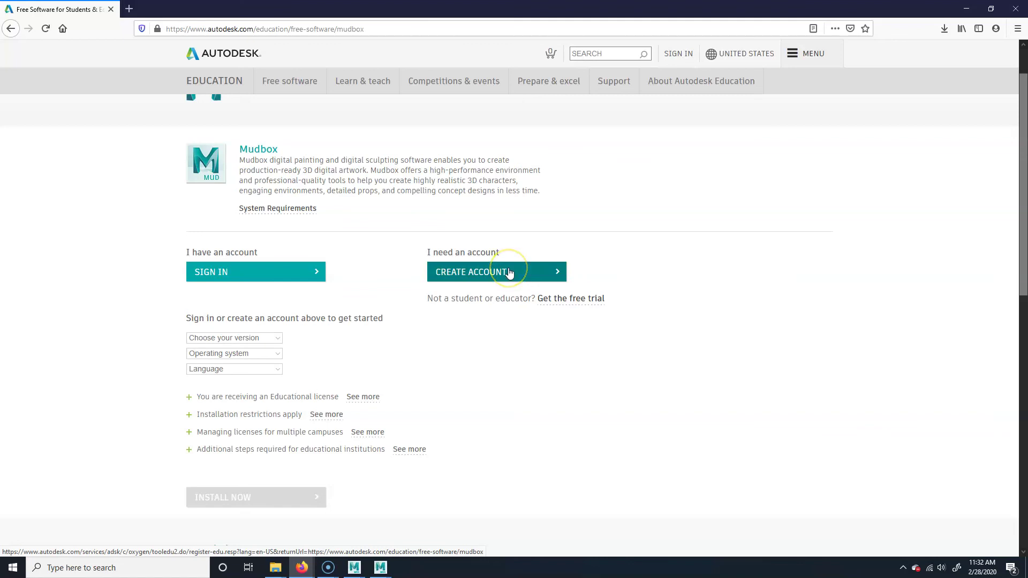